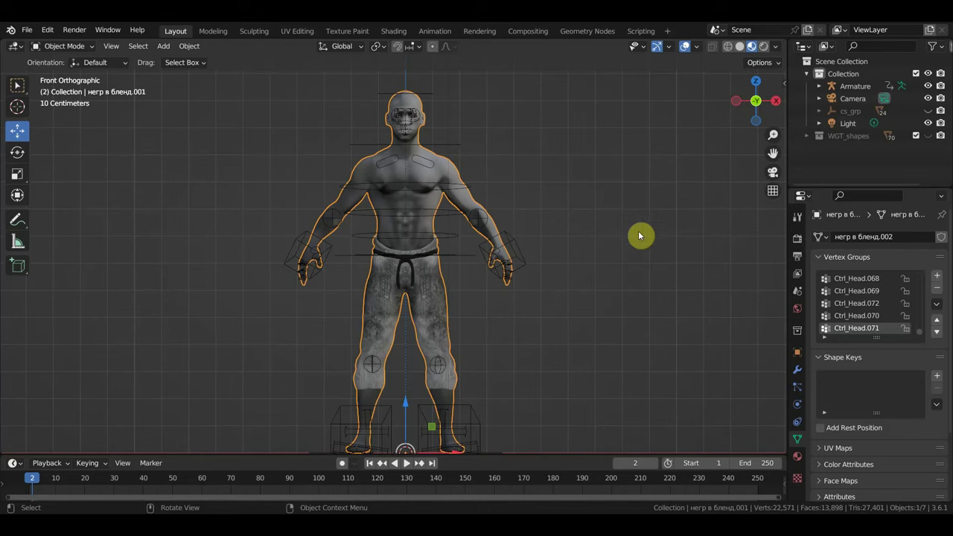
- Deselect the character and turn off viewport overlays so the grid and bones disappear
click(598, 262)
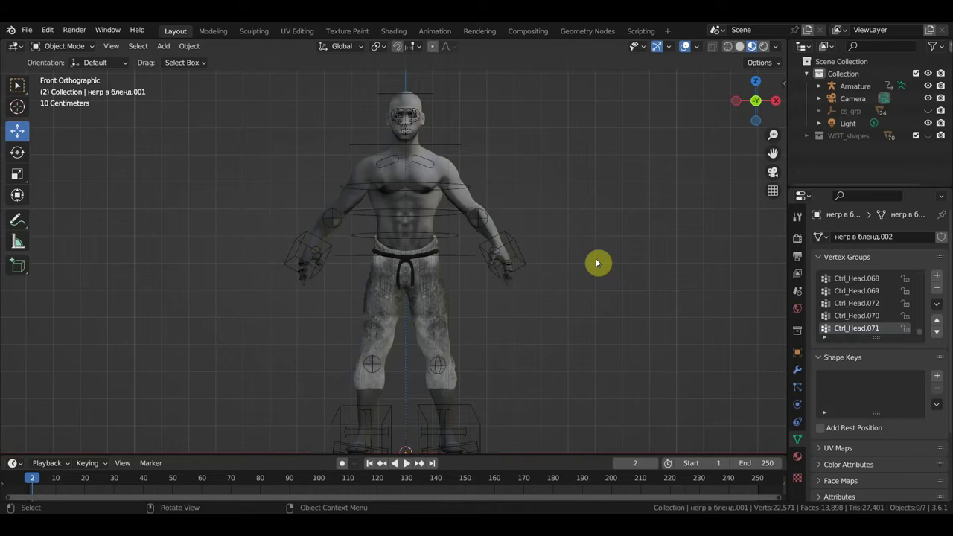
click(685, 46)
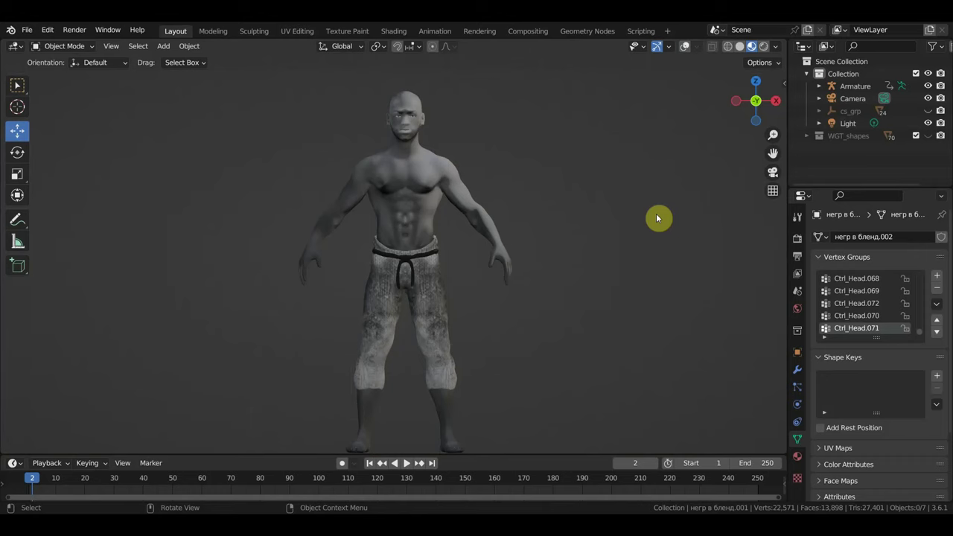
- Orbit and zoom around the A-posed character to a three-quarter view, then select it
scroll(501, 296, up, 3)
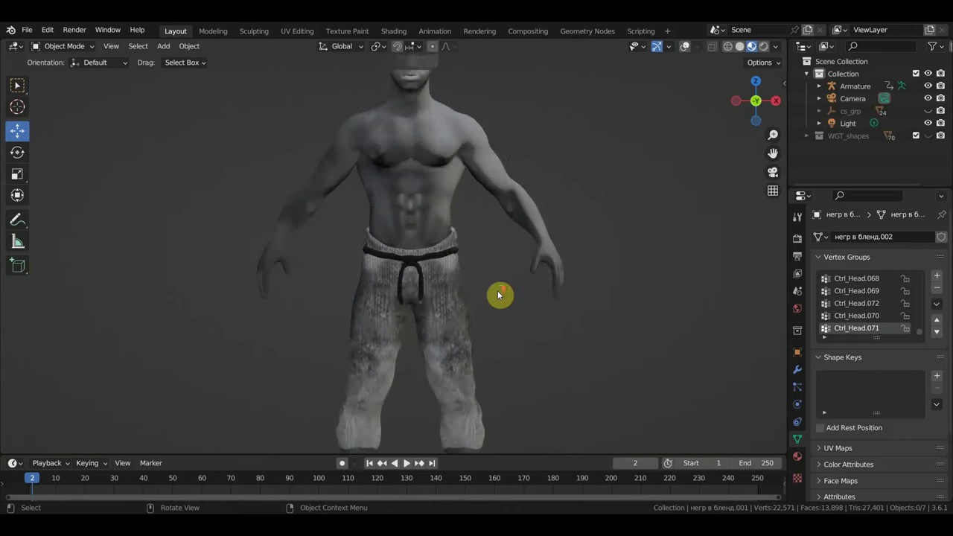
mouse_move(545, 294)
middle_down()
mouse_move(551, 311)
mouse_move(488, 286)
mouse_move(490, 350)
mouse_move(478, 393)
mouse_move(523, 385)
mouse_move(548, 345)
mouse_move(572, 342)
mouse_move(260, 336)
mouse_move(529, 341)
mouse_move(544, 336)
mouse_move(547, 273)
mouse_move(515, 274)
mouse_move(560, 270)
mouse_move(523, 270)
middle_up()
scroll(488, 286, down, 3)
scroll(489, 345, up, 3)
scroll(480, 378, up, 3)
scroll(482, 375, up, 1)
scroll(551, 344, down, 3)
scroll(546, 336, down, 3)
scroll(548, 332, down, 2)
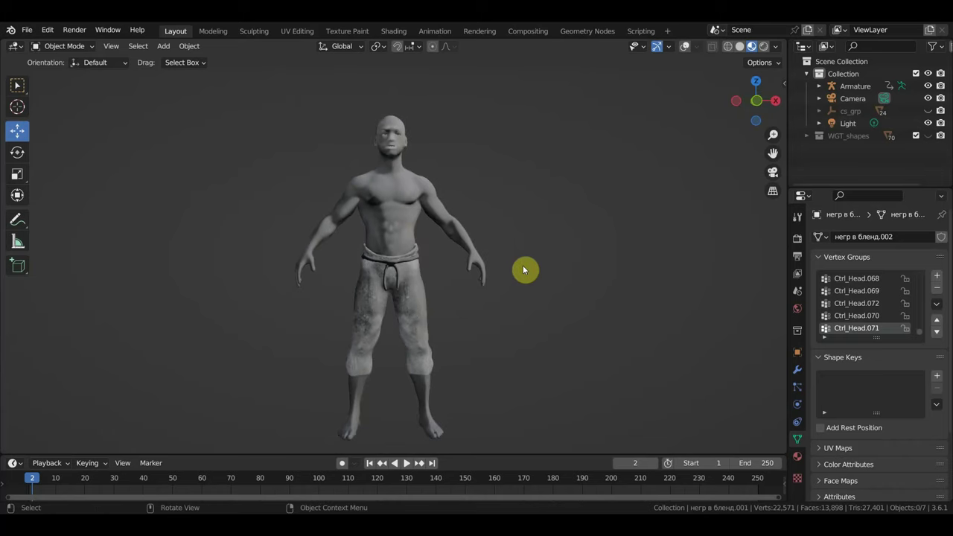
click(408, 180)
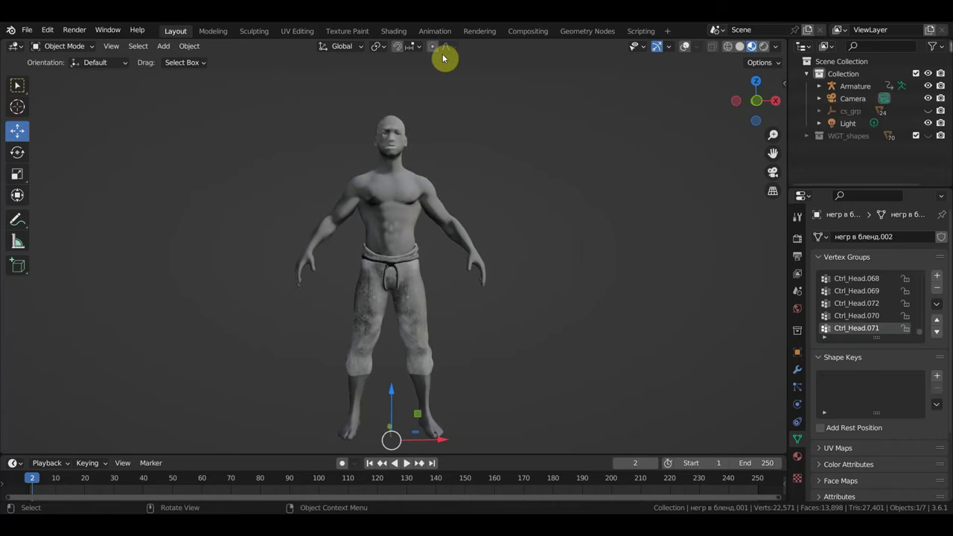
- Switch to the Shading workspace to show the defaultMat.001 skin node tree
click(398, 31)
scroll(511, 386, down, 1)
scroll(511, 402, down, 1)
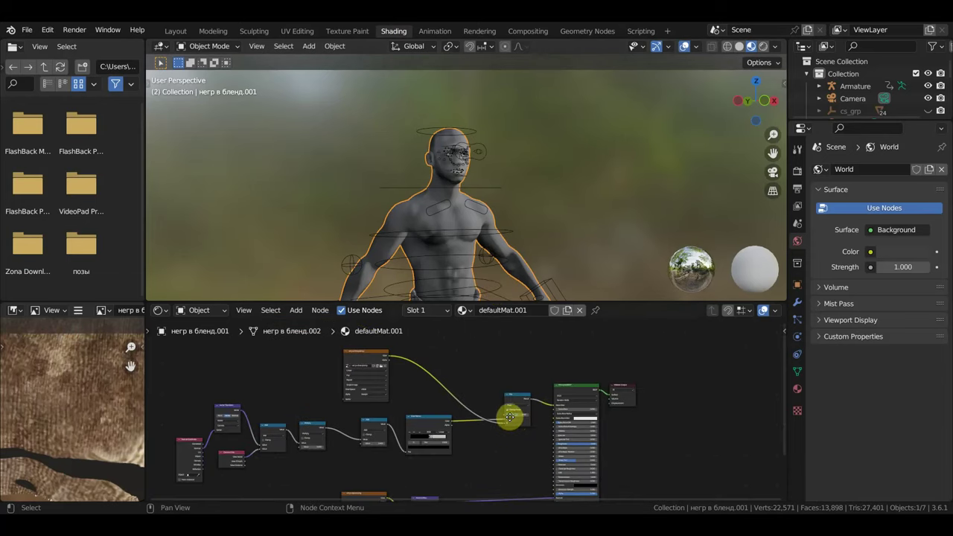
scroll(522, 394, down, 2)
scroll(533, 383, down, 1)
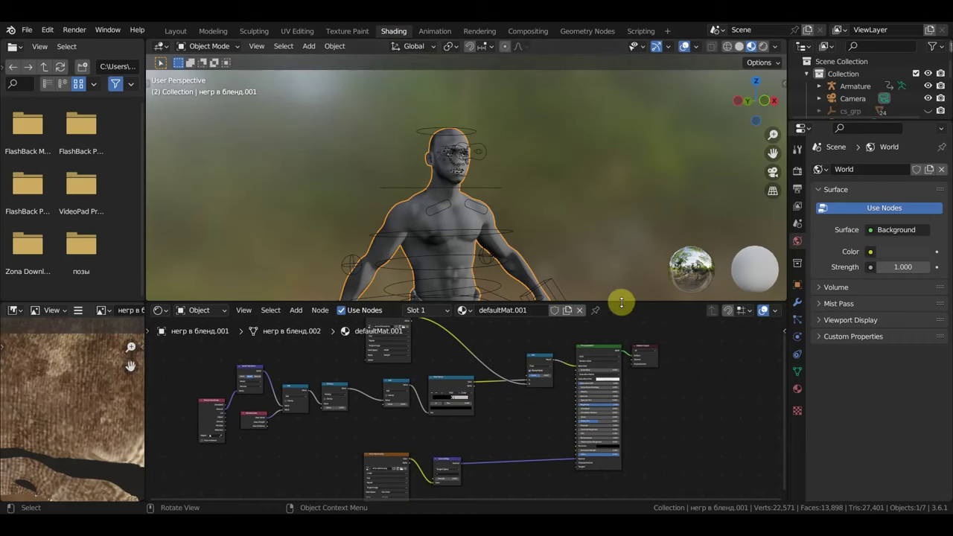
scroll(578, 236, up, 4)
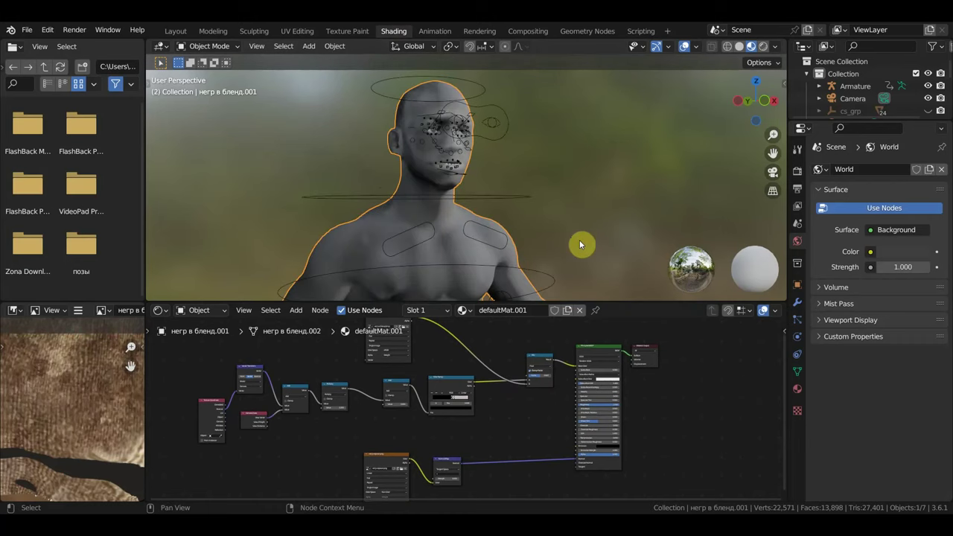
scroll(544, 426, up, 2)
scroll(544, 427, up, 1)
scroll(545, 427, up, 2)
scroll(543, 426, up, 1)
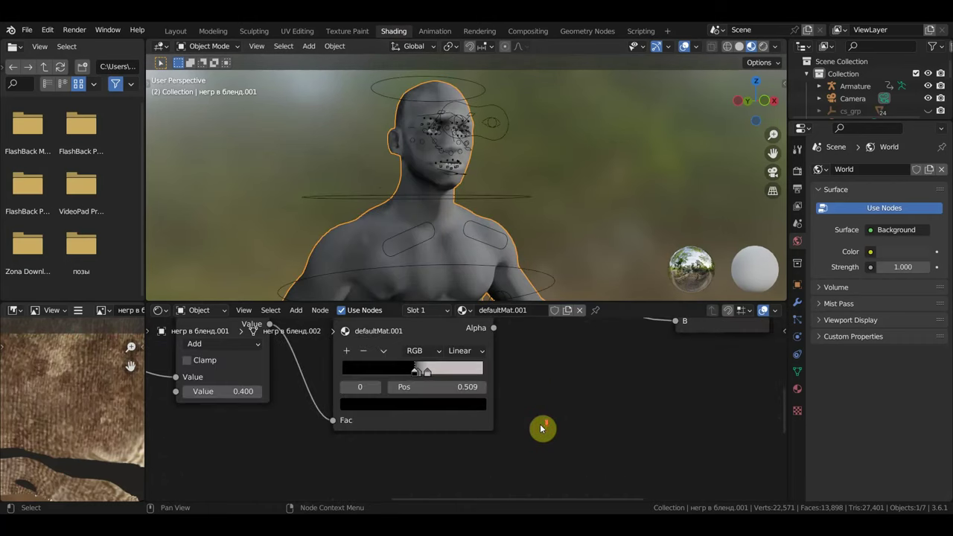
- Zoom and pan the Shader Editor to centre the Add, Multiply and Color Ramp nodes
scroll(542, 426, down, 1)
scroll(574, 458, down, 1)
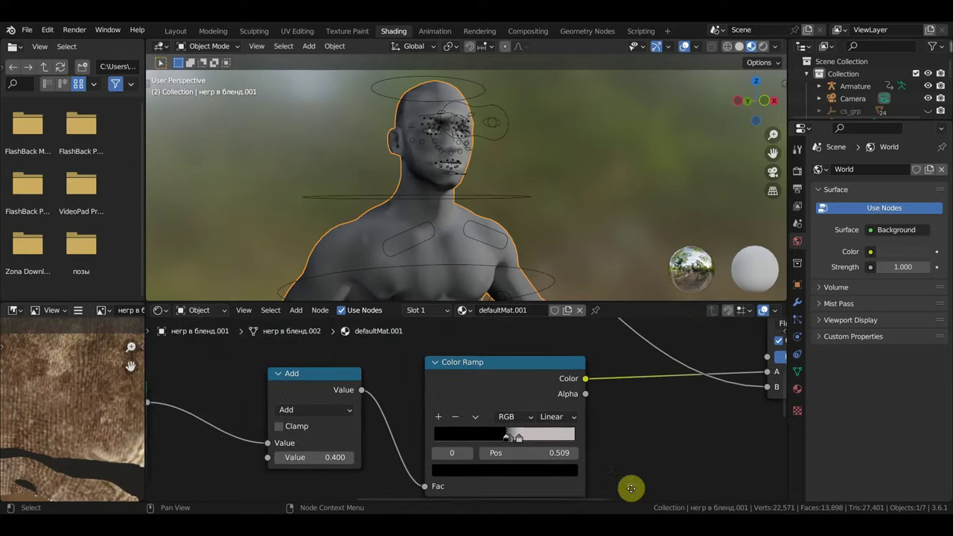
scroll(624, 479, down, 1)
scroll(618, 478, down, 2)
scroll(578, 476, down, 2)
scroll(644, 449, down, 1)
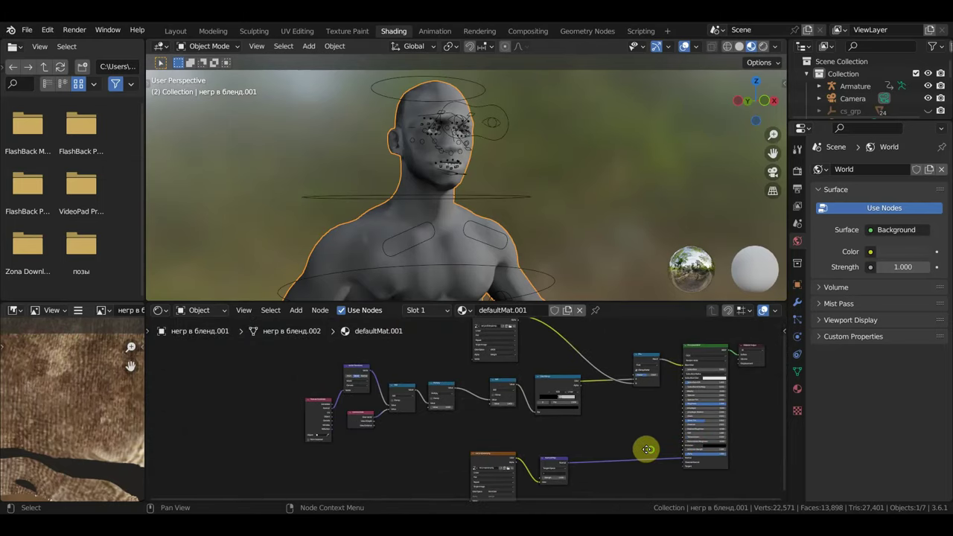
scroll(601, 435, up, 1)
scroll(622, 426, up, 1)
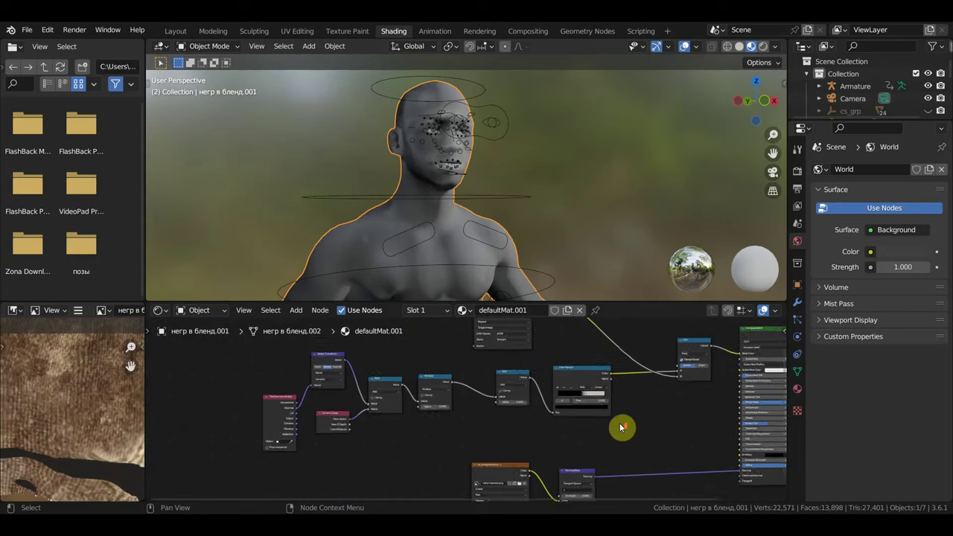
scroll(623, 425, up, 1)
scroll(660, 431, up, 1)
scroll(659, 431, up, 2)
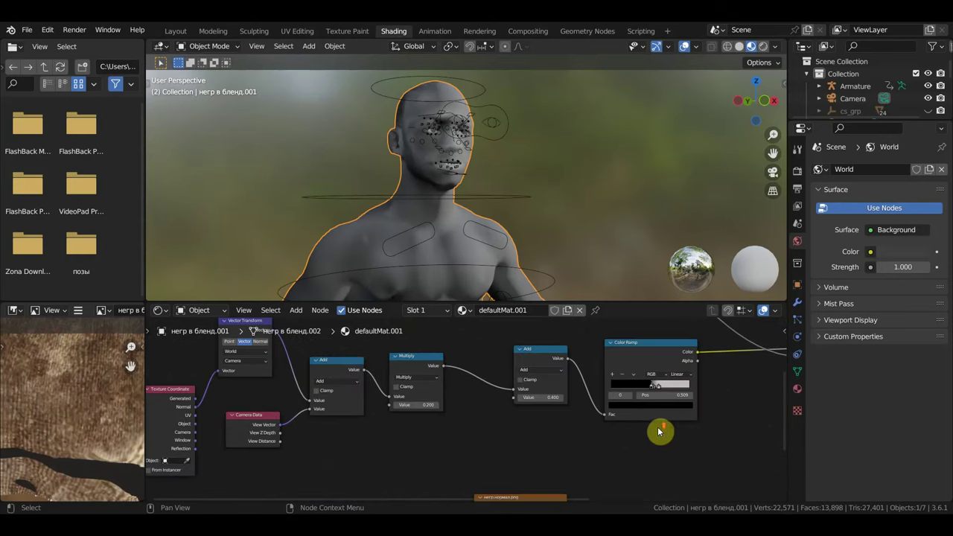
scroll(628, 447, up, 1)
scroll(564, 464, up, 1)
scroll(481, 459, up, 1)
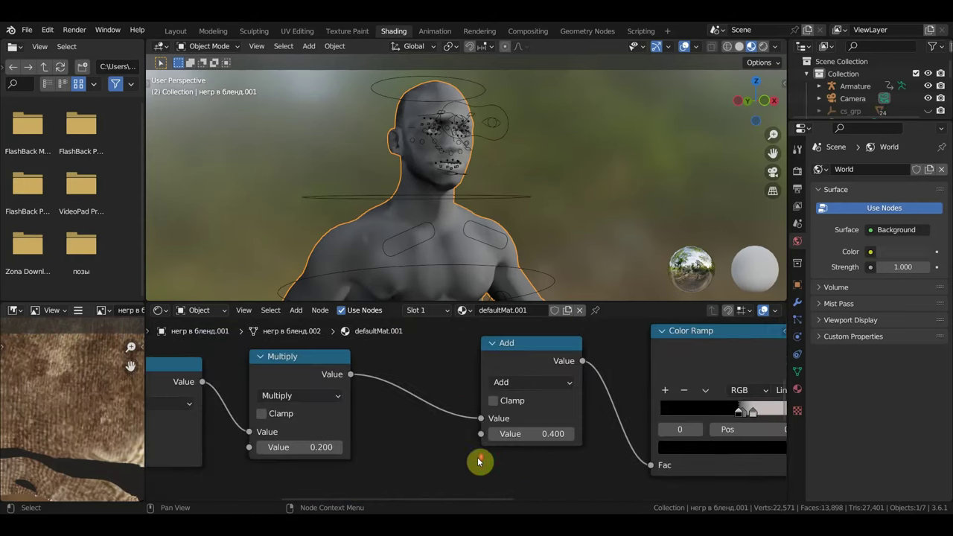
middle_drag(529, 458, 693, 465)
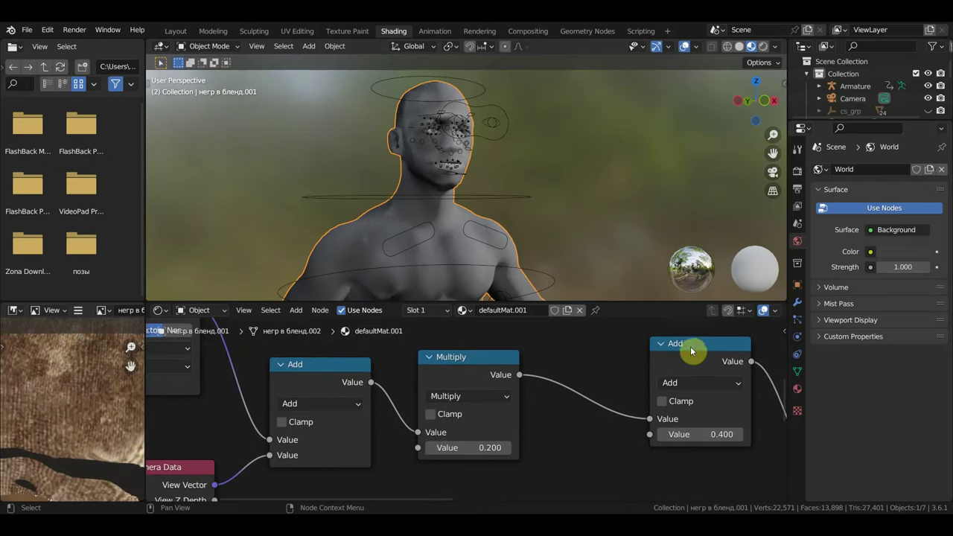
click(301, 313)
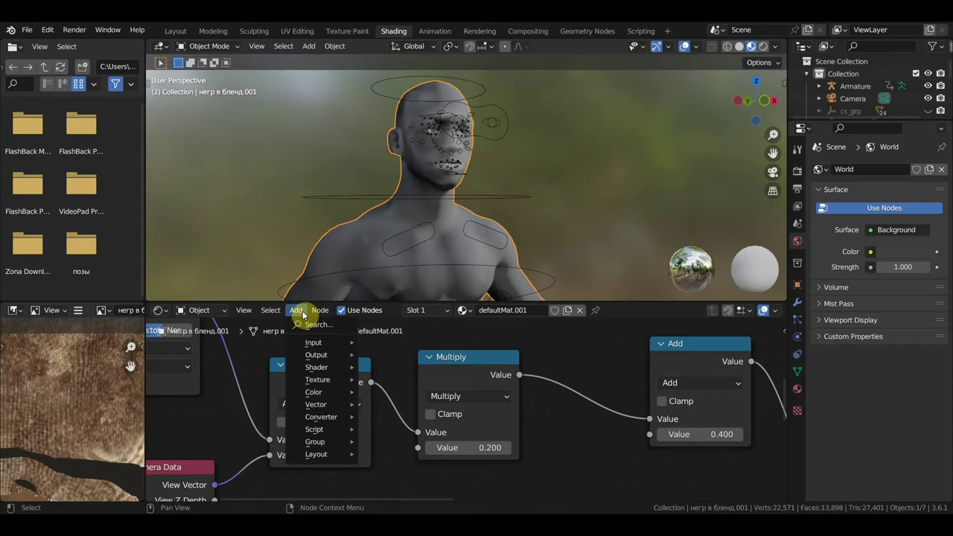
click(319, 326)
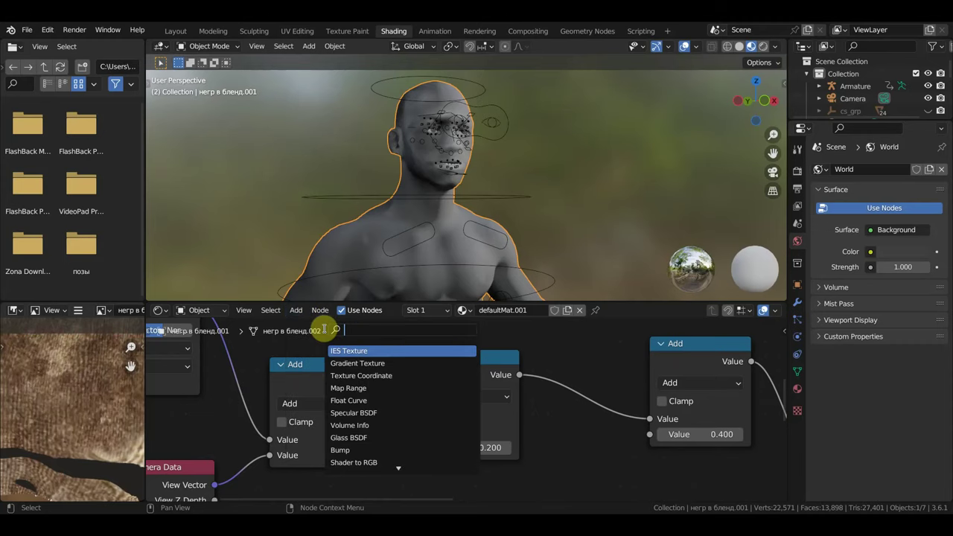
text(ьф)
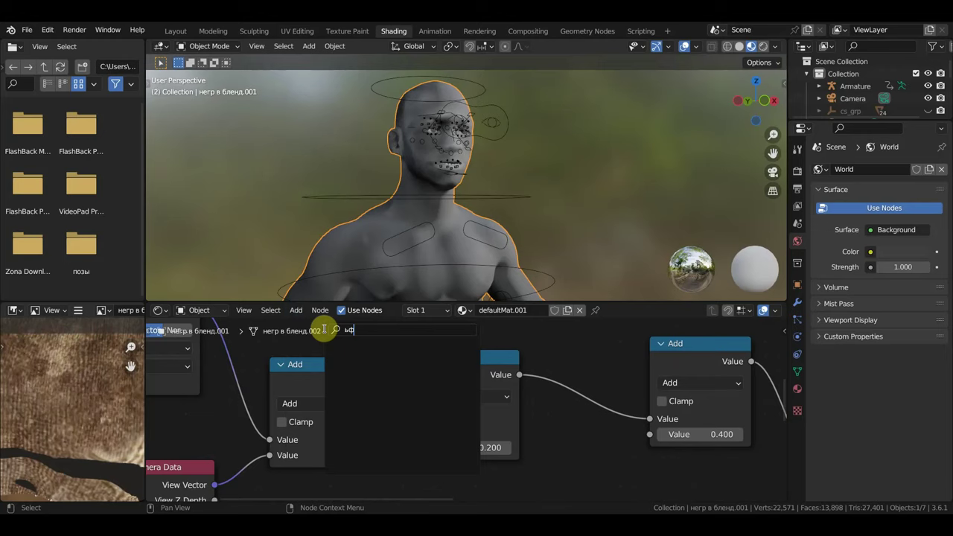
key(super+space)
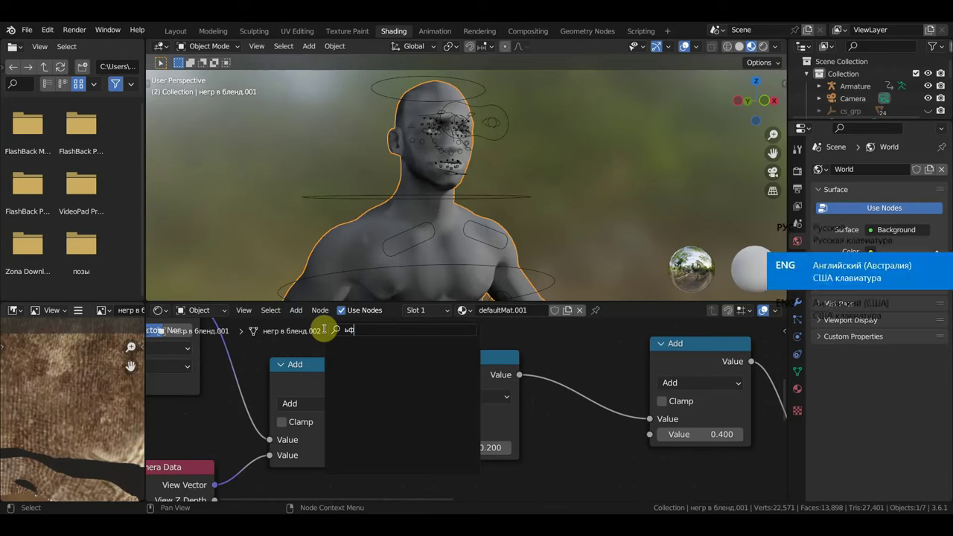
key(BackSpace)
key(BackSpace)
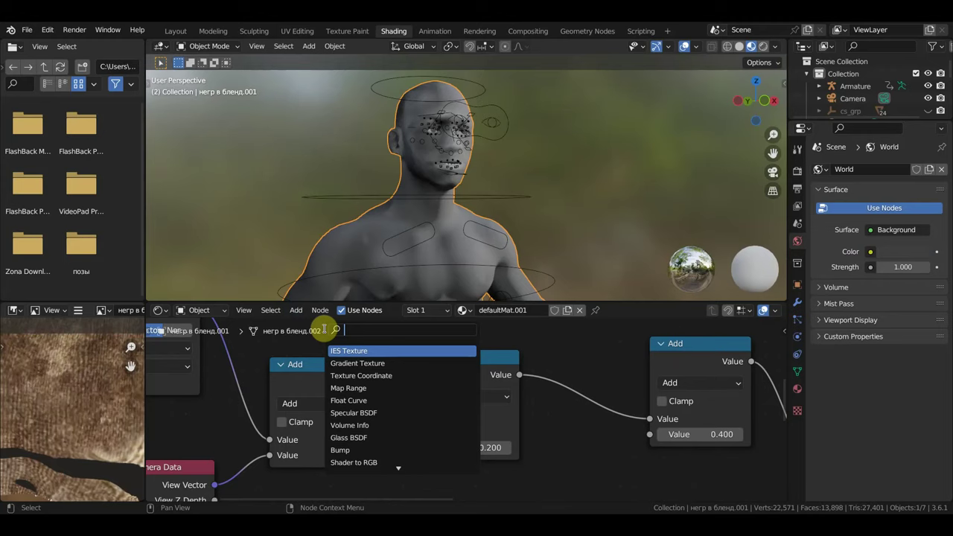
text(ma)
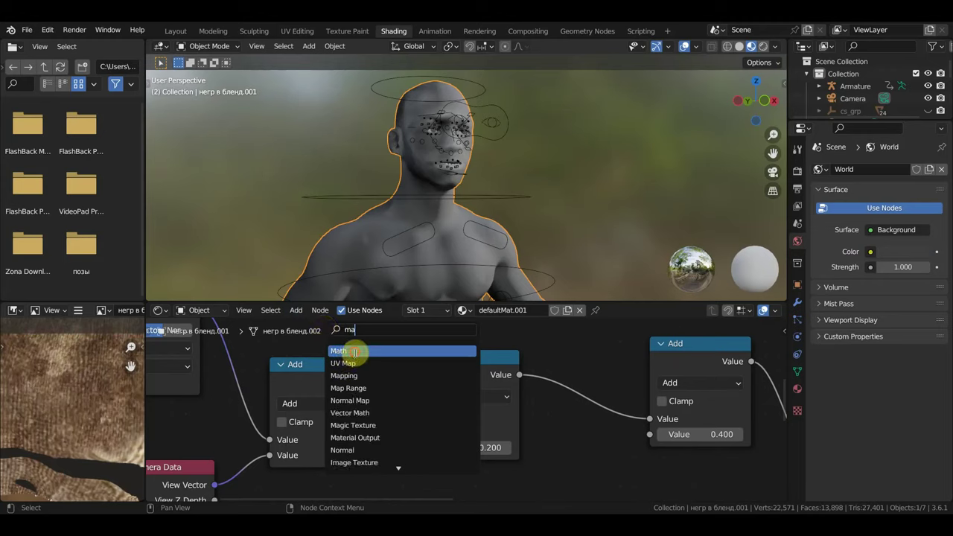
click(354, 352)
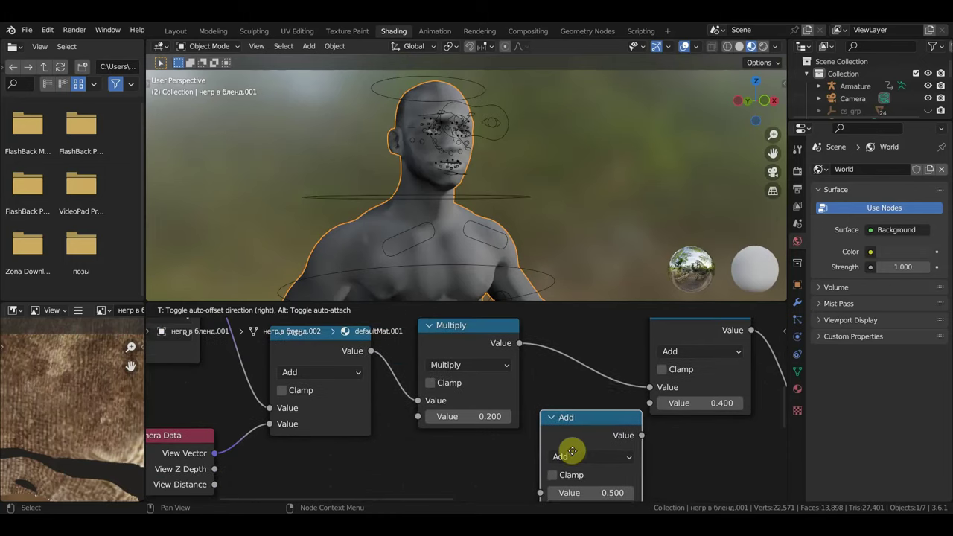
click(568, 448)
scroll(602, 461, up, 1)
scroll(537, 358, up, 2)
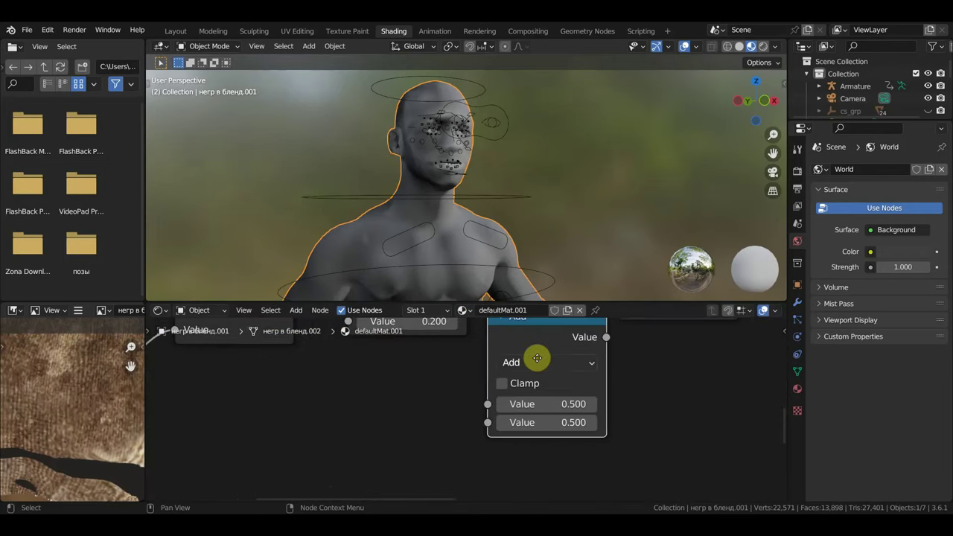
middle_drag(537, 358, 538, 388)
scroll(539, 389, up, 1)
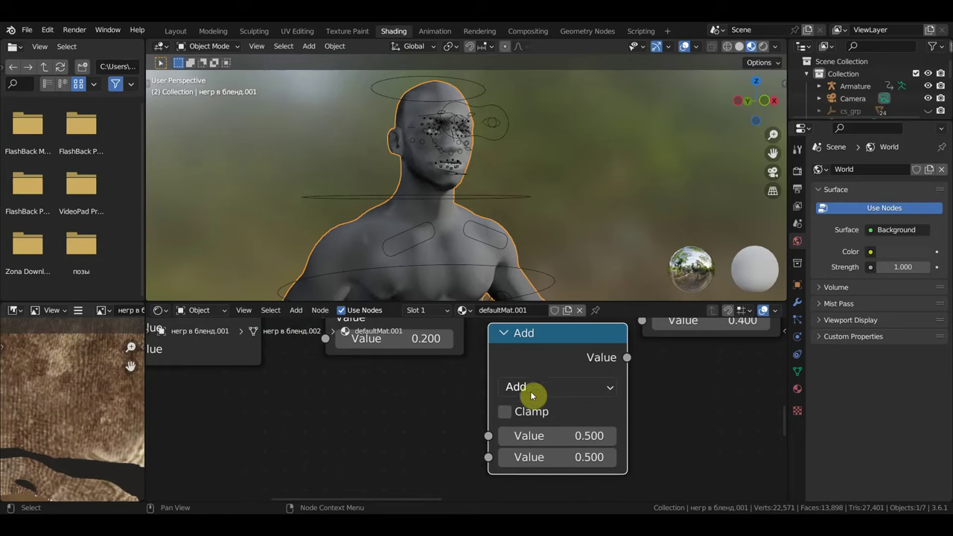
click(531, 396)
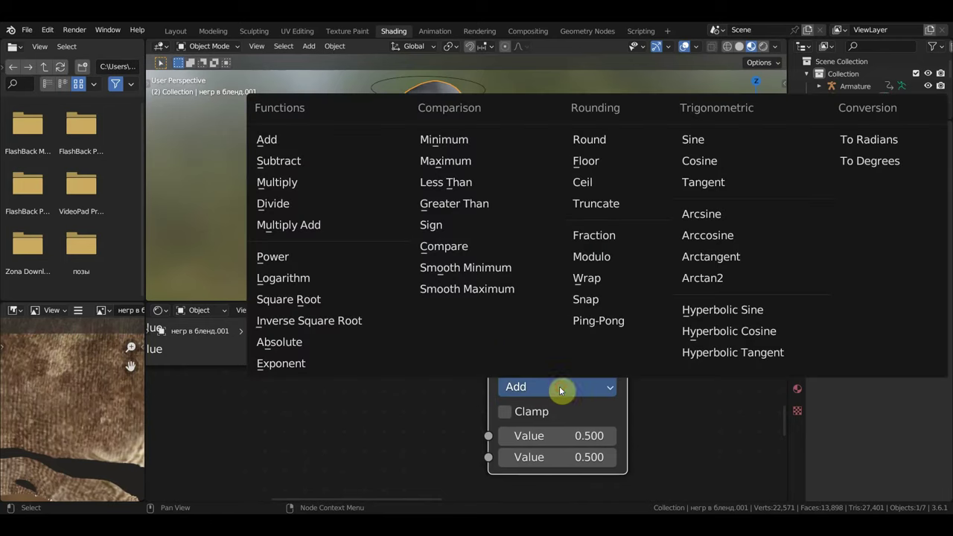
click(292, 183)
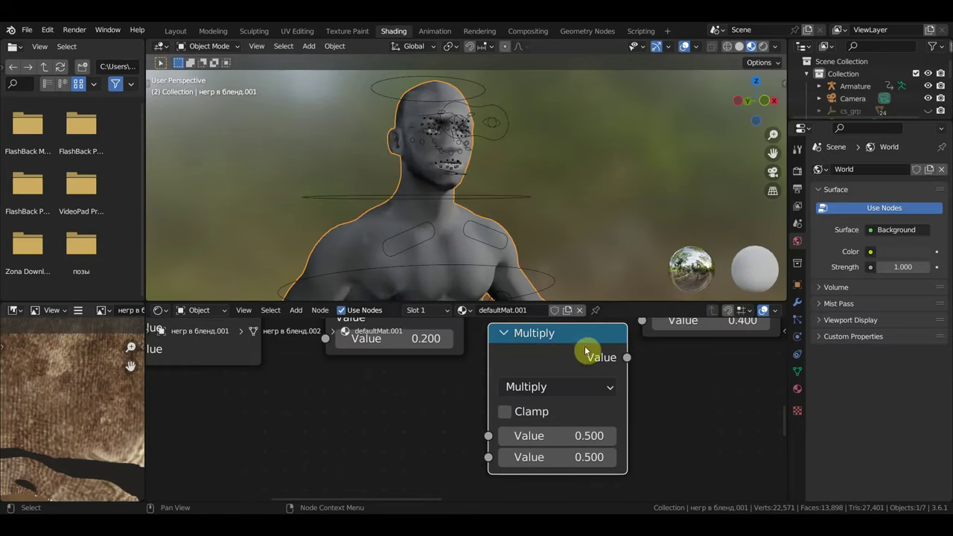
drag(589, 340, 571, 385)
- Delete the newly added Multiply node and zoom around the node graph
key(Delete)
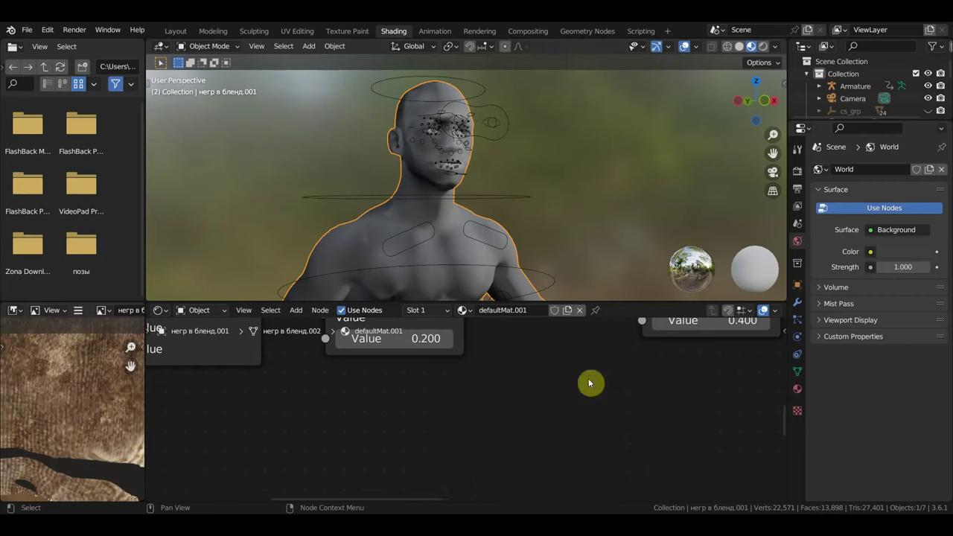
scroll(589, 384, down, 2)
scroll(588, 387, down, 2)
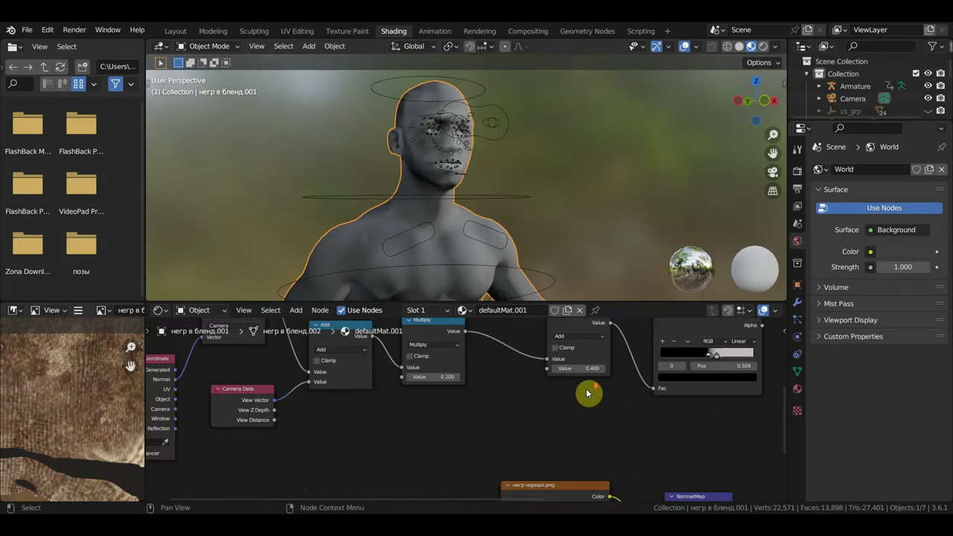
scroll(574, 395, down, 2)
scroll(555, 399, down, 1)
scroll(522, 425, up, 1)
scroll(487, 459, up, 1)
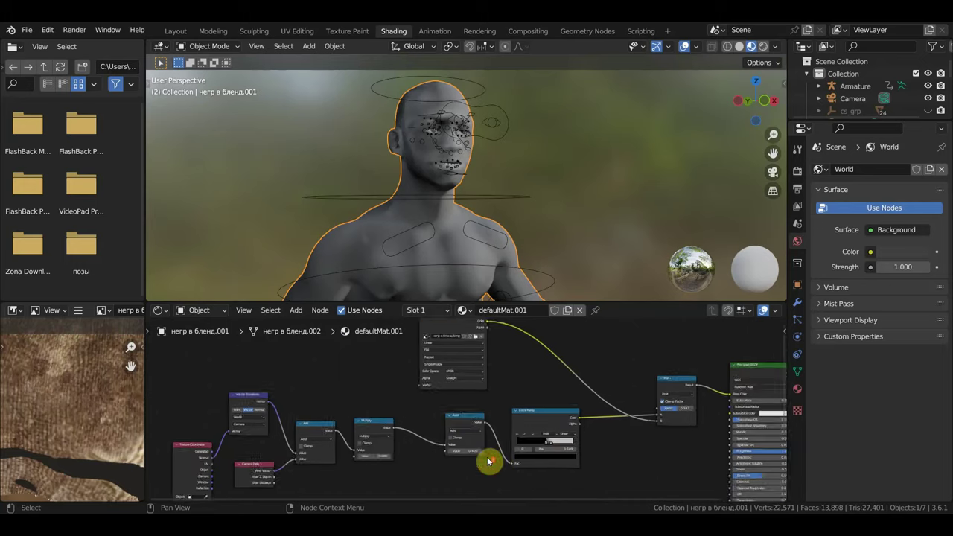
scroll(487, 459, up, 1)
scroll(540, 417, up, 1)
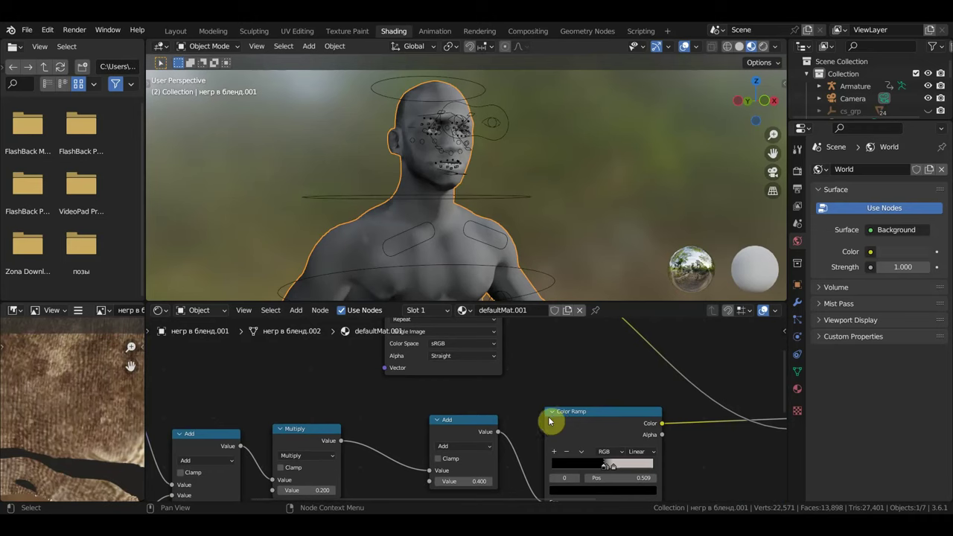
- Pan the node editor until the Color Ramp and the Mix node it feeds are visible
scroll(530, 428, down, 1)
scroll(530, 428, down, 1)
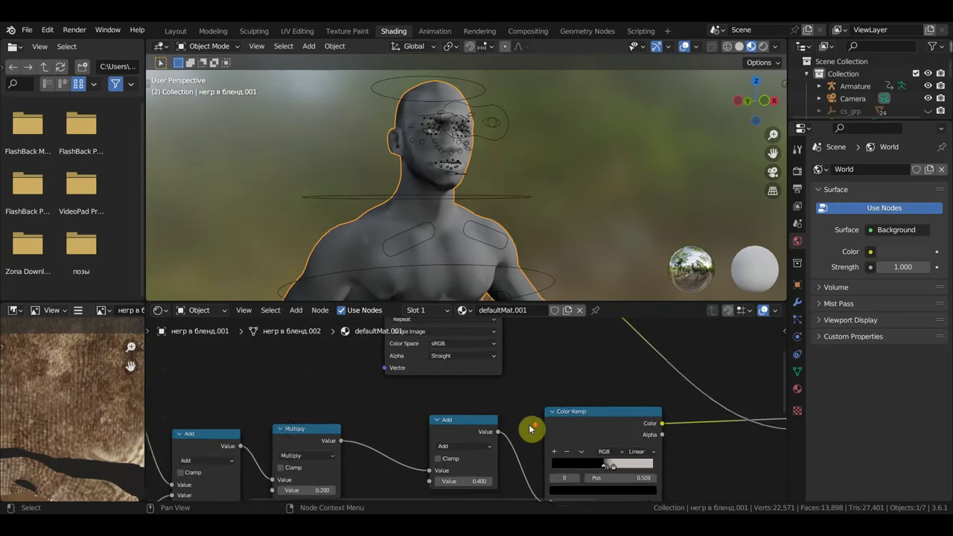
scroll(531, 429, down, 1)
scroll(530, 429, down, 1)
scroll(530, 428, up, 2)
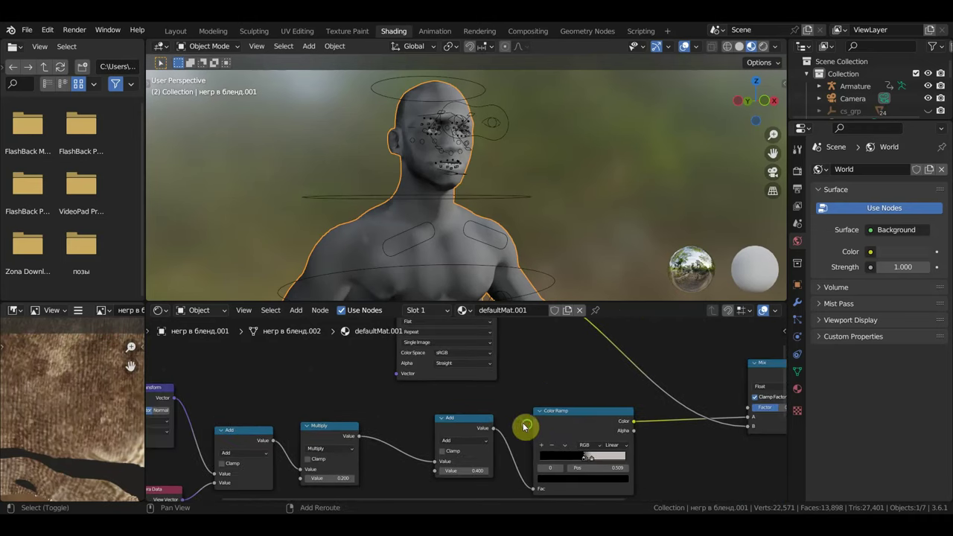
mouse_move(529, 428)
middle_down()
mouse_move(455, 461)
mouse_move(458, 485)
middle_up()
scroll(477, 469, up, 1)
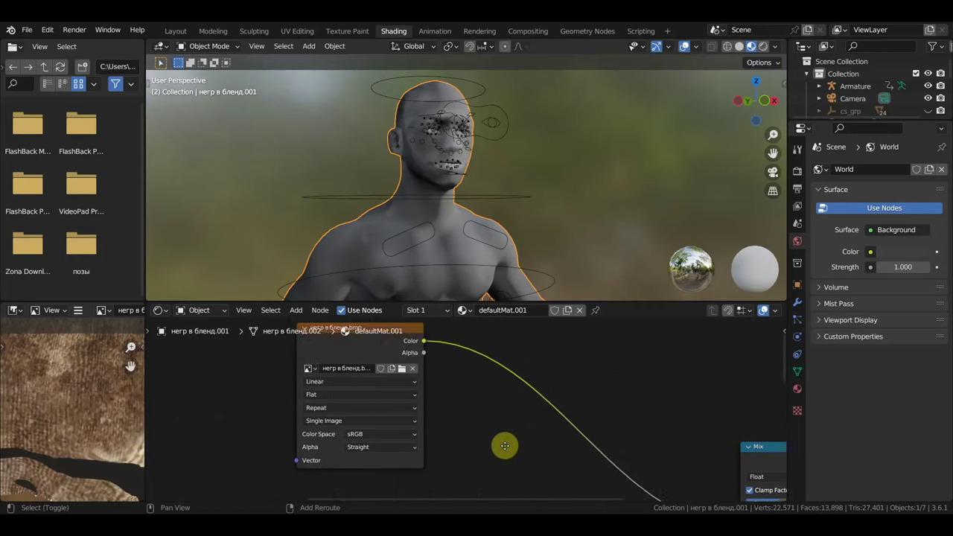
middle_drag(505, 445, 452, 389)
middle_drag(577, 460, 589, 379)
- Slide the light ramp stop left, add a new stop, and move the black stop right
scroll(522, 408, up, 2)
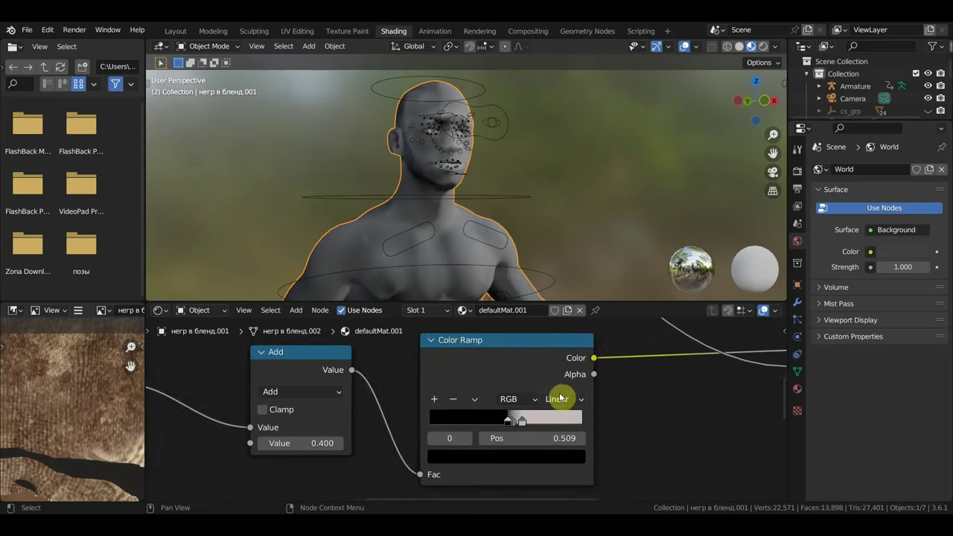
scroll(566, 250, up, 1)
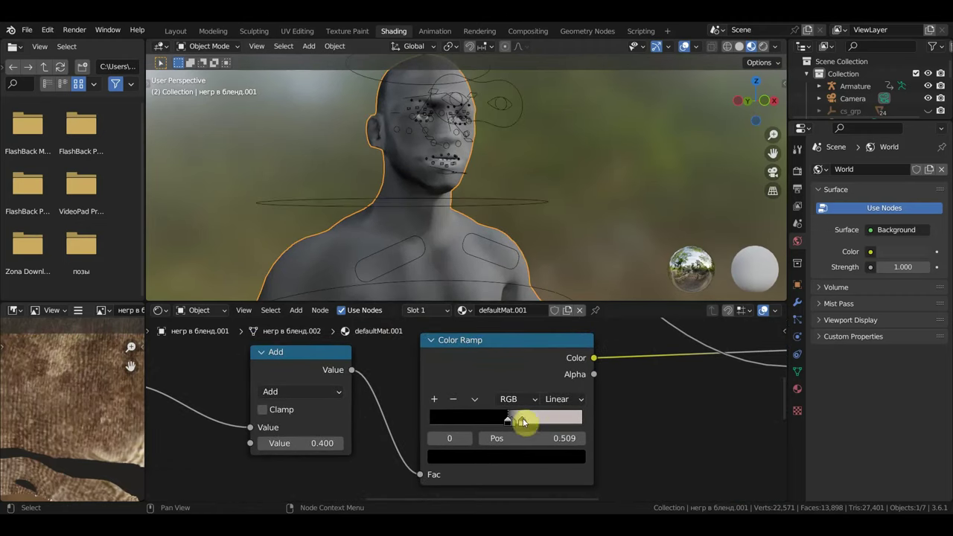
drag(523, 423, 487, 422)
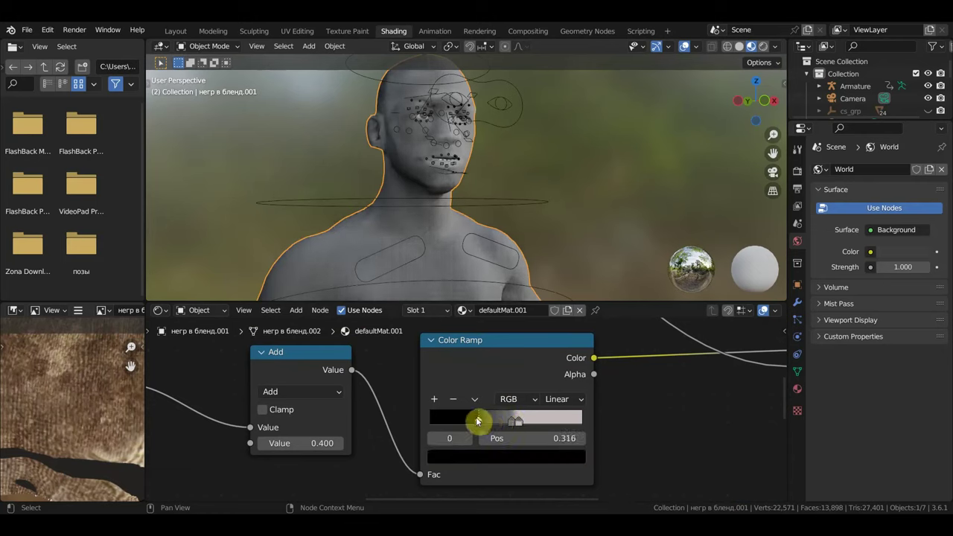
scroll(534, 268, down, 2)
scroll(533, 264, up, 1)
scroll(533, 263, up, 1)
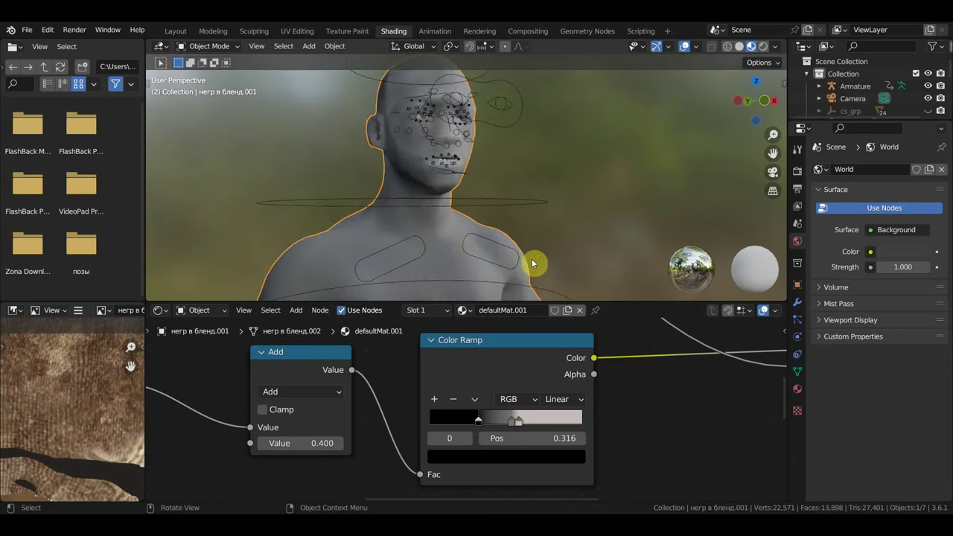
ctrl+click(499, 423)
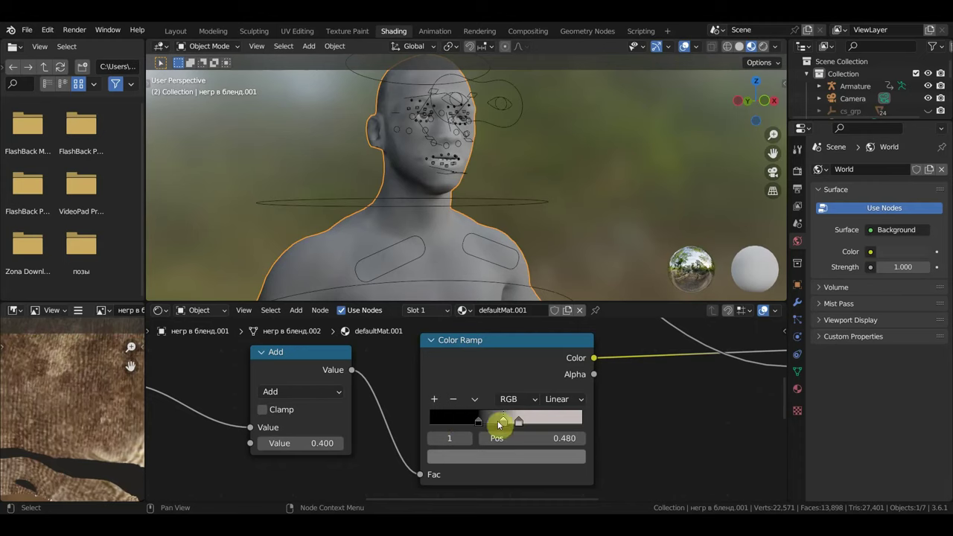
drag(482, 425, 508, 427)
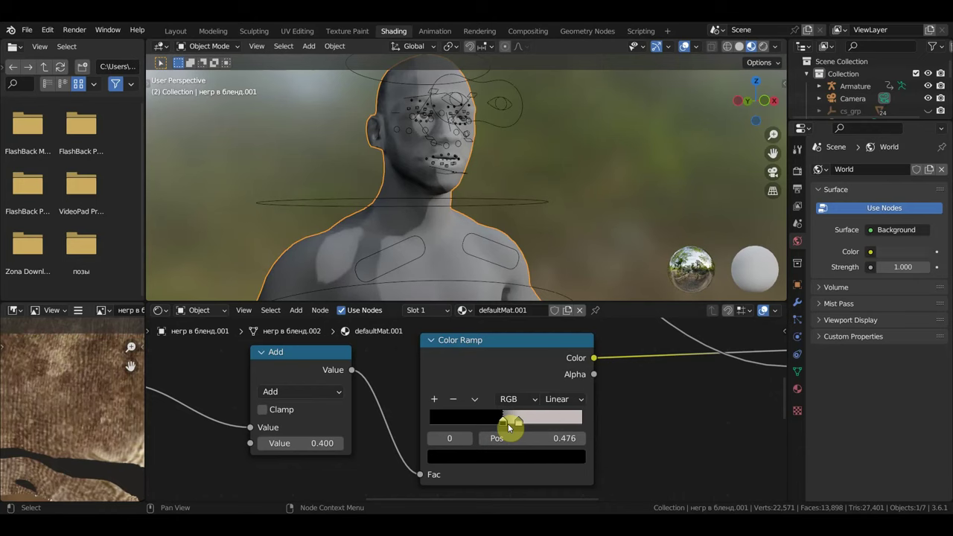
- Check the figure's shading while nudging stops, leaving black at 0.444 and a stop at 0.847
scroll(498, 264, up, 1)
scroll(498, 264, down, 1)
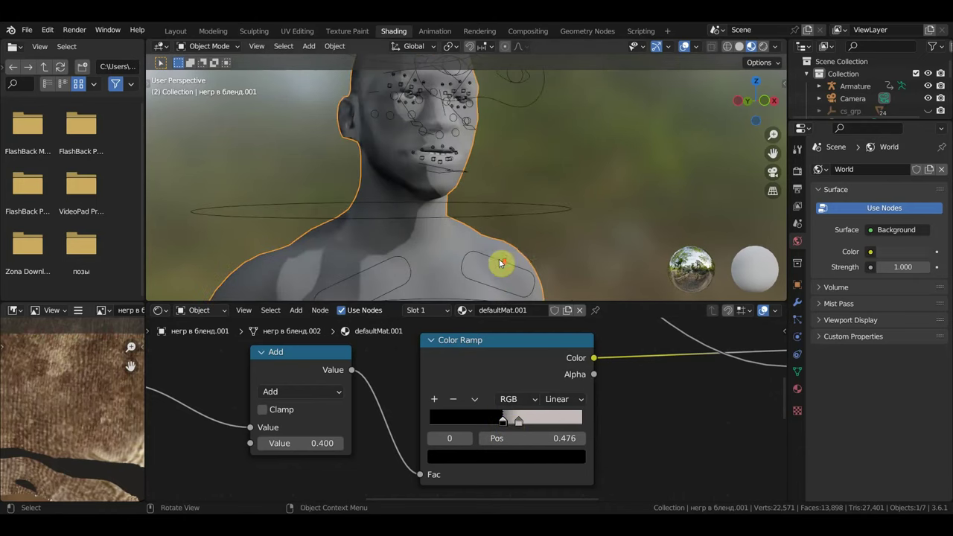
scroll(521, 244, down, 1)
middle_drag(521, 244, 511, 239)
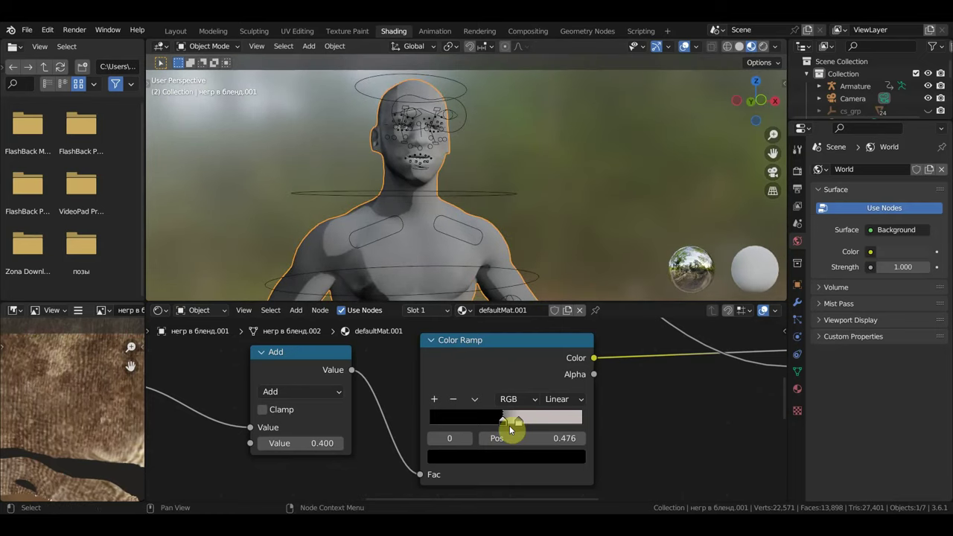
drag(503, 423, 501, 424)
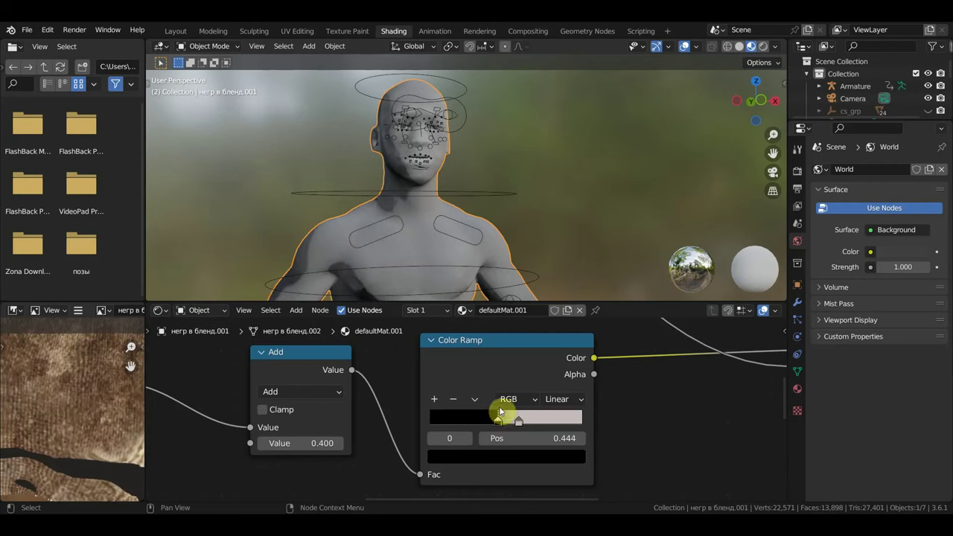
mouse_move(477, 240)
middle_down()
mouse_move(553, 254)
mouse_move(485, 249)
middle_up()
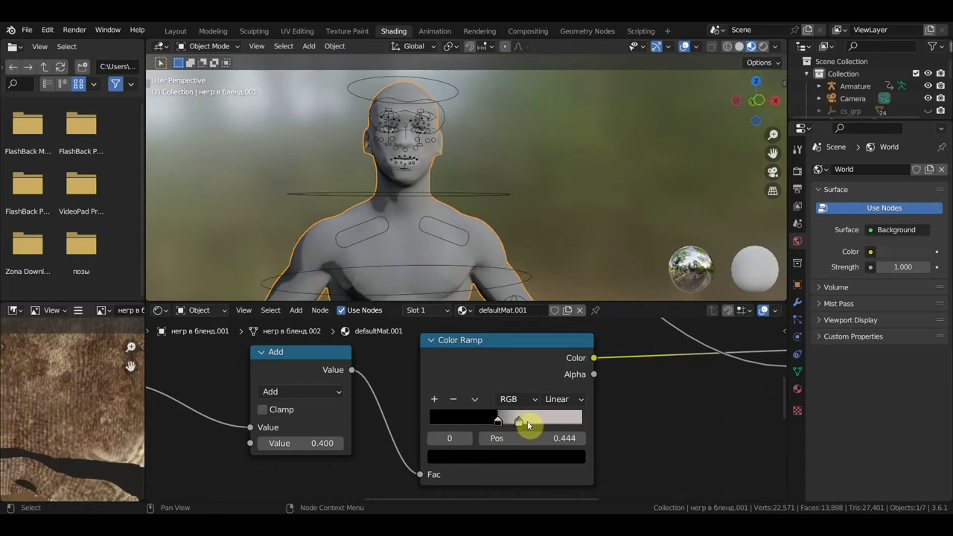
mouse_move(519, 422)
mouse_down()
mouse_move(473, 421)
mouse_move(564, 418)
mouse_up()
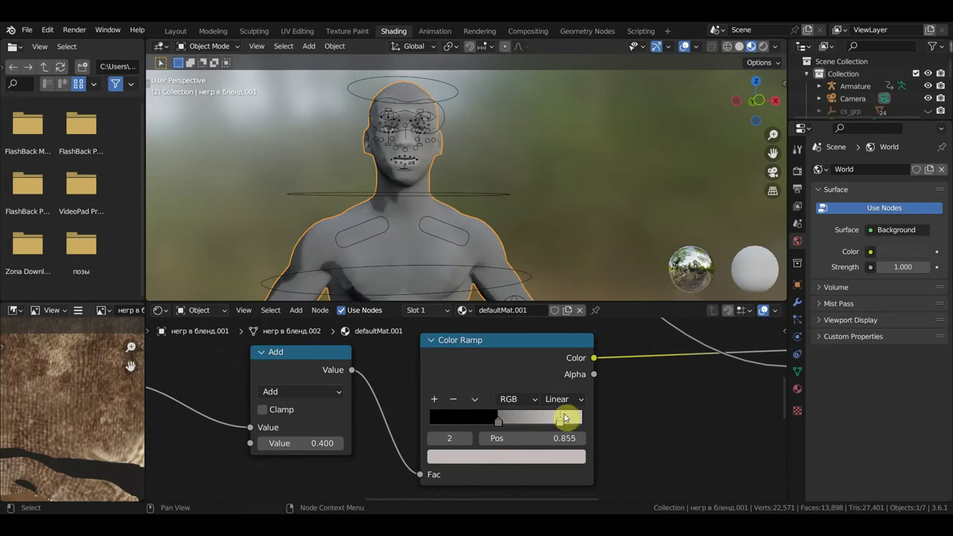
- Add a third Color Ramp stop, make it pure black, and move it to about 0.716
click(435, 399)
click(531, 451)
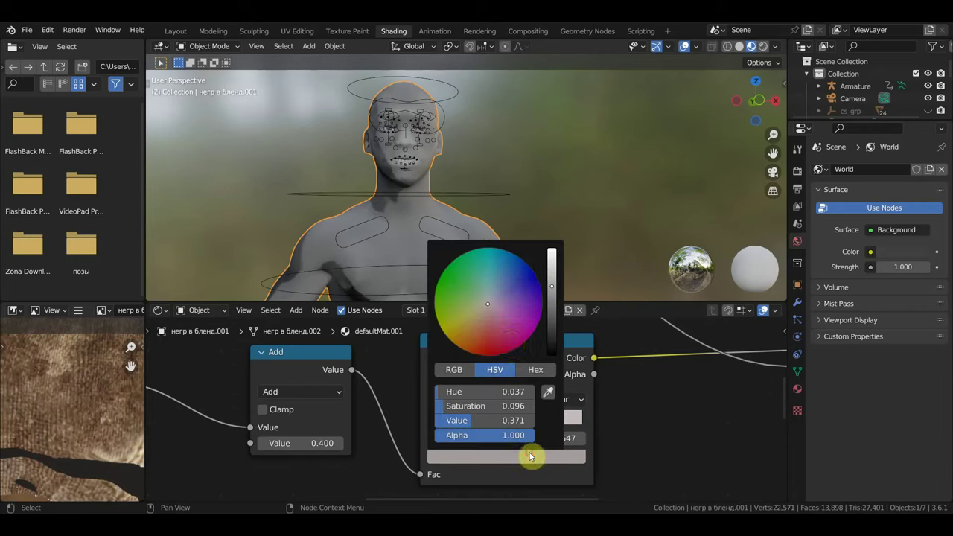
drag(554, 287, 552, 354)
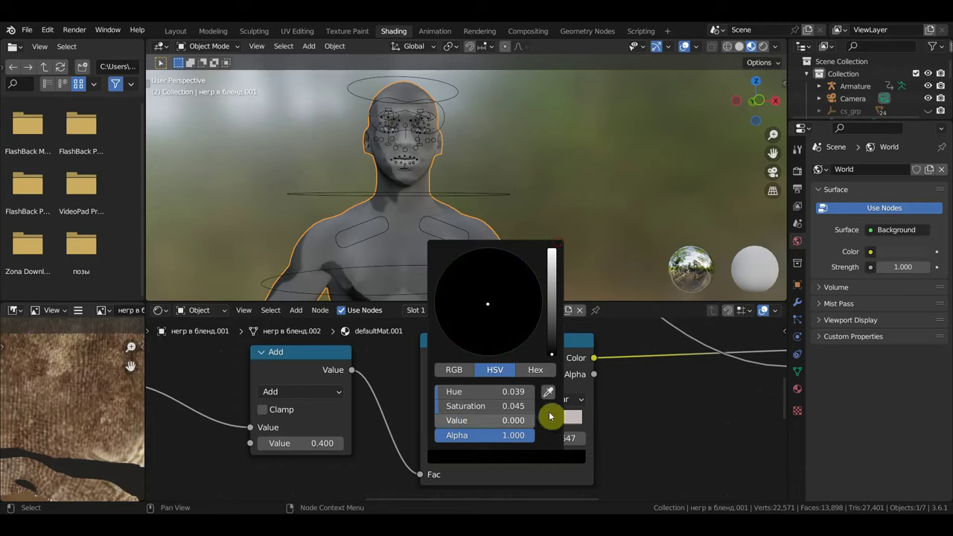
mouse_move(529, 422)
mouse_down()
mouse_move(540, 423)
mouse_move(511, 422)
mouse_up()
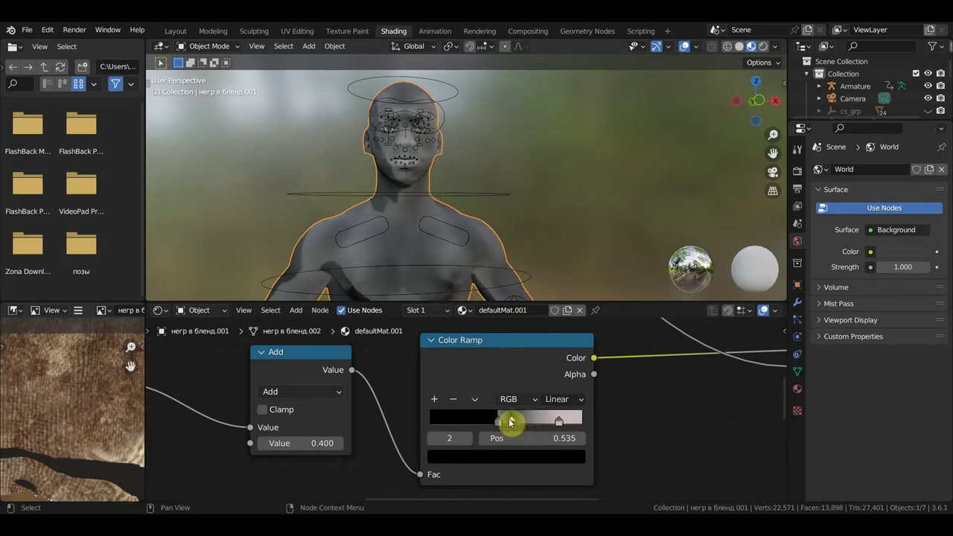
mouse_move(513, 422)
mouse_down()
mouse_move(489, 425)
mouse_move(527, 430)
mouse_move(479, 424)
mouse_up()
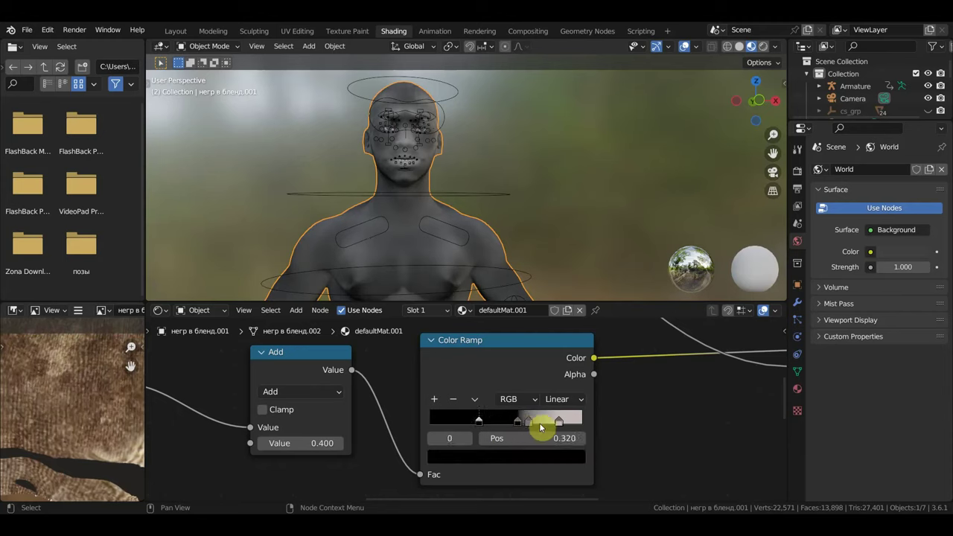
- Reposition the remaining stops to about 0.378 and 0.785 to darken the skin
click(529, 424)
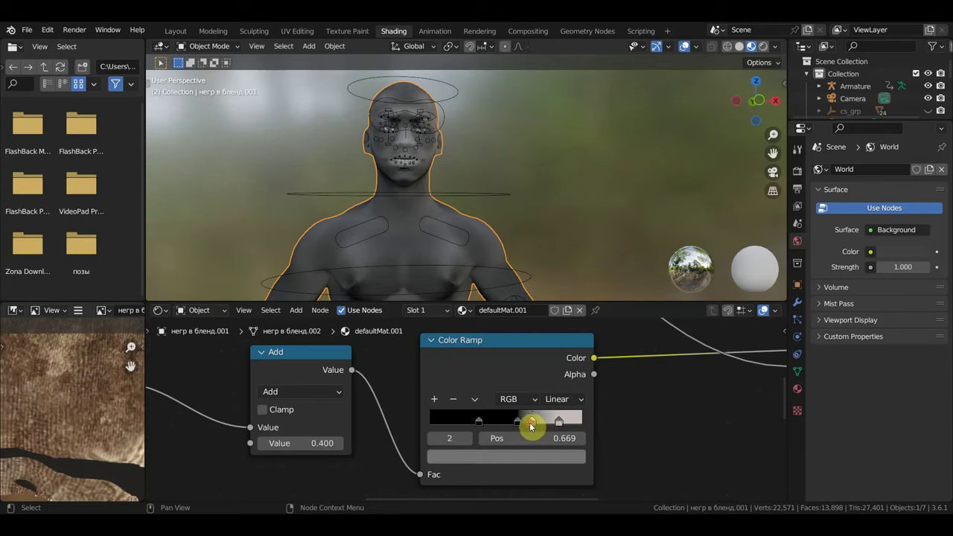
mouse_move(558, 425)
mouse_down()
mouse_move(531, 425)
mouse_move(580, 422)
mouse_up()
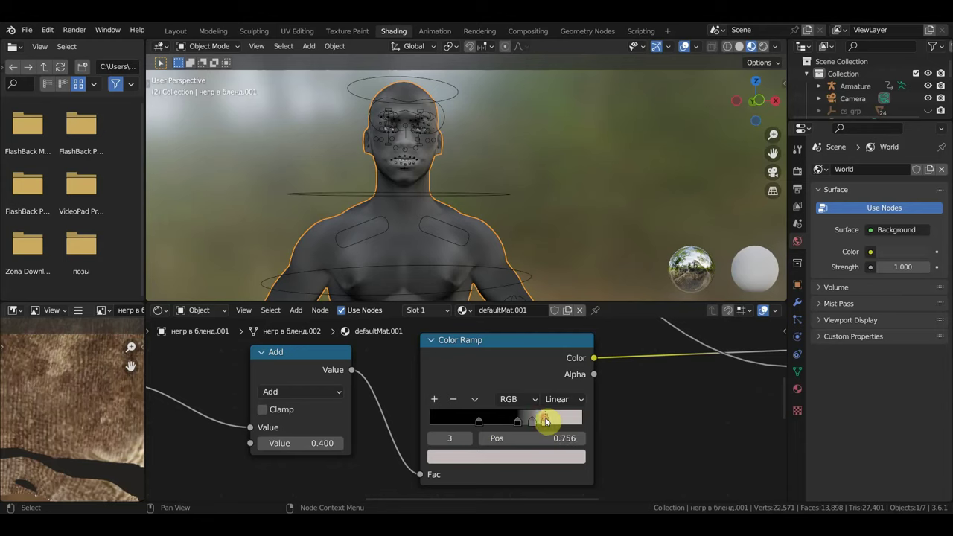
drag(520, 422, 486, 422)
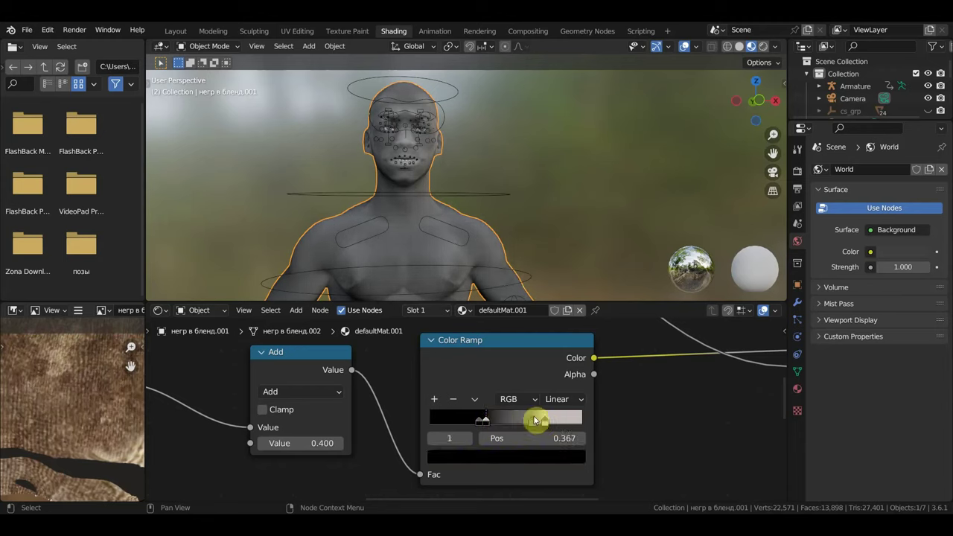
scroll(533, 424, up, 2)
mouse_move(559, 423)
mouse_down()
mouse_move(585, 434)
mouse_move(531, 431)
mouse_move(568, 429)
mouse_up()
- Settle stop 3 at 0.785, then add a near-black stop and move it to 0.809
ctrl+click(582, 429)
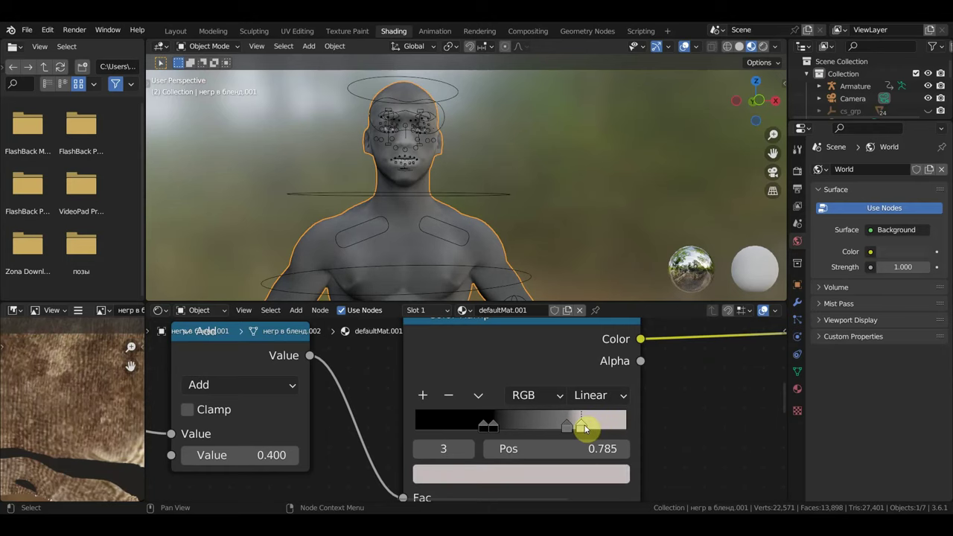
scroll(521, 223, down, 1)
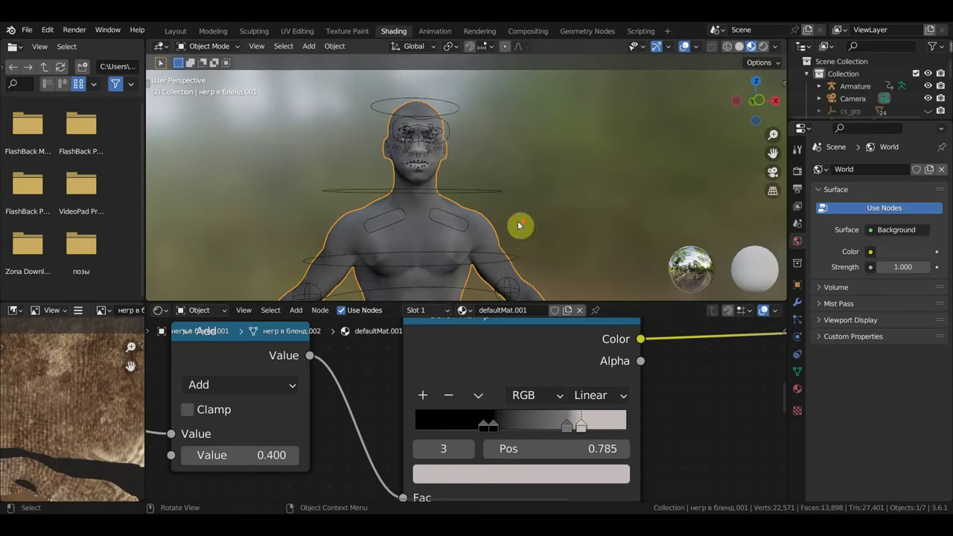
click(422, 395)
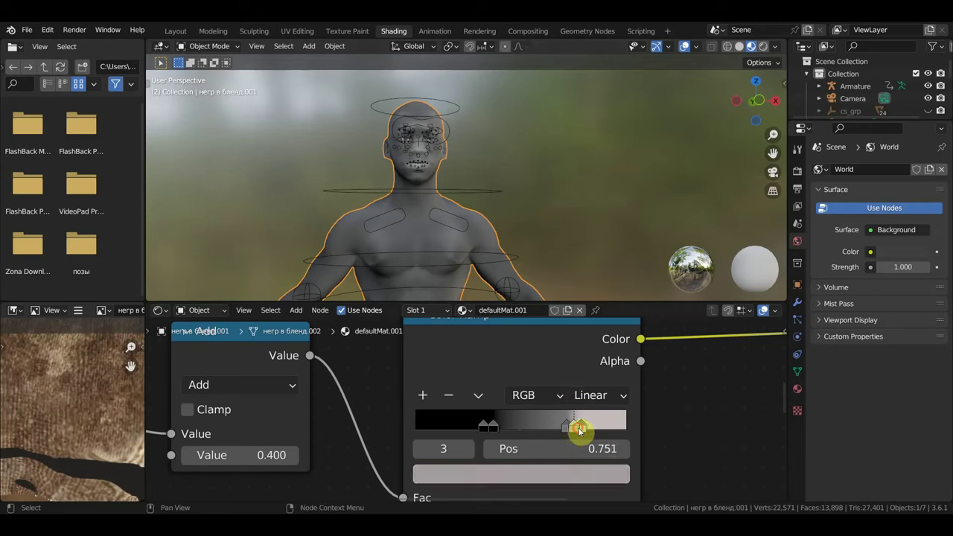
click(575, 473)
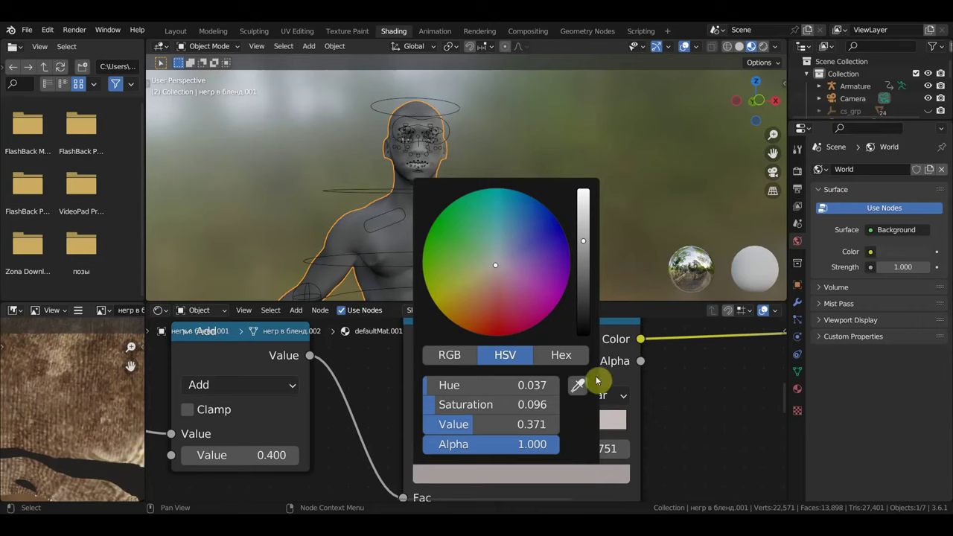
drag(585, 242, 584, 333)
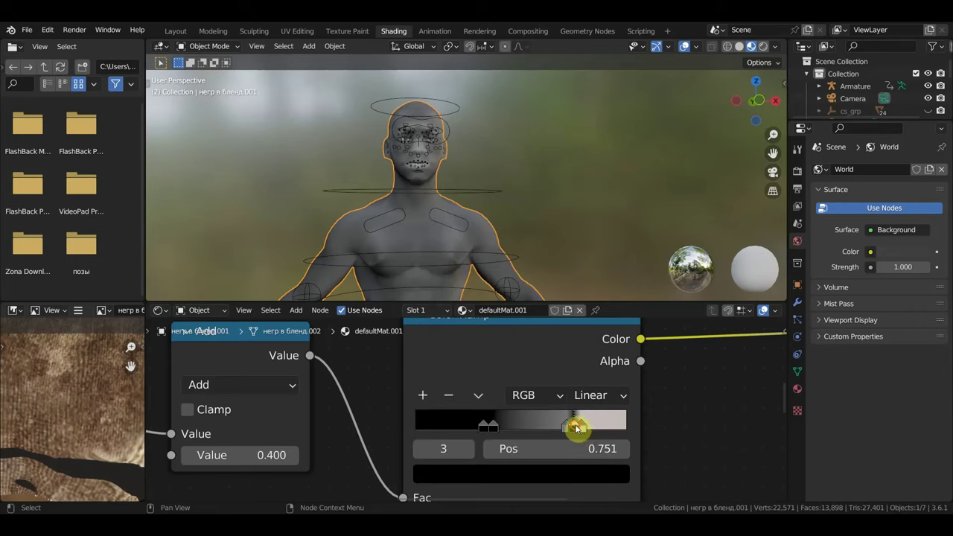
mouse_move(574, 425)
mouse_down()
mouse_move(630, 424)
mouse_move(523, 427)
mouse_move(510, 432)
mouse_move(518, 436)
mouse_up()
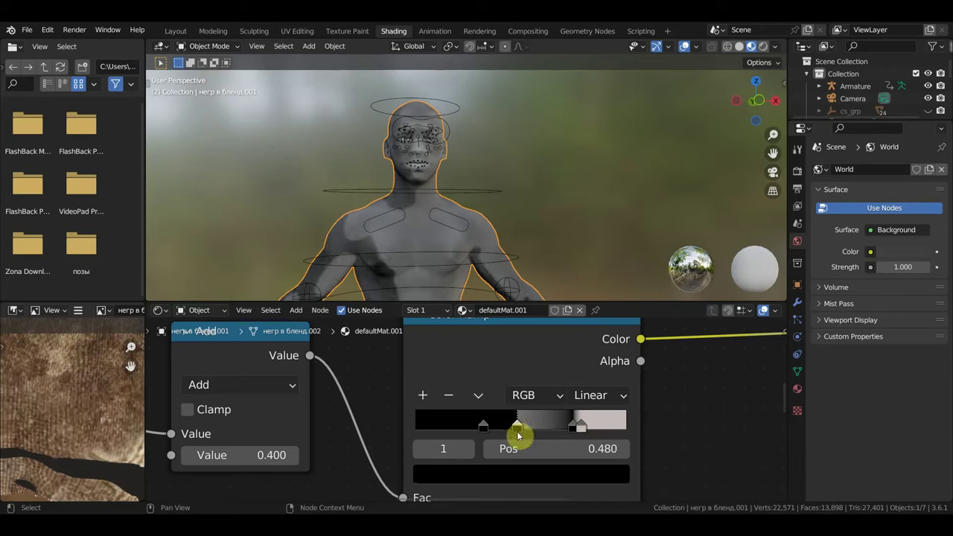
- Inspect the skin shading from above and slide black stop 3 left to 0.547
mouse_move(514, 294)
middle_down()
mouse_move(510, 268)
mouse_move(591, 221)
mouse_move(472, 234)
middle_up()
mouse_move(589, 265)
middle_down()
mouse_move(578, 248)
mouse_move(569, 262)
middle_up()
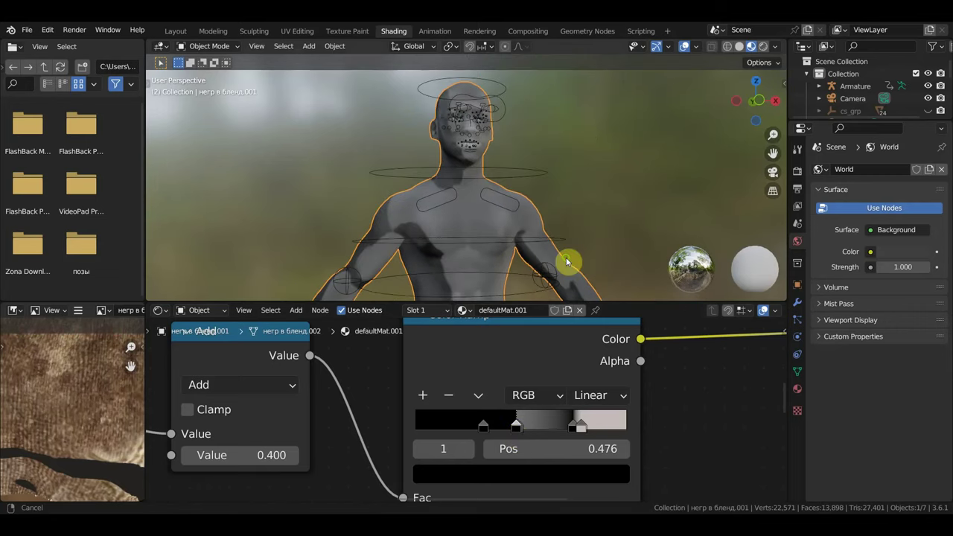
key(g)
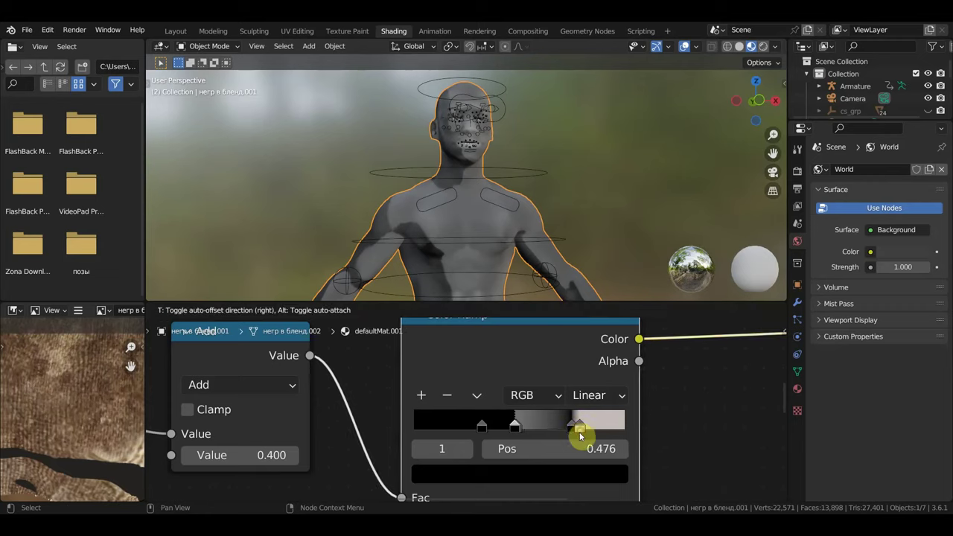
click(574, 429)
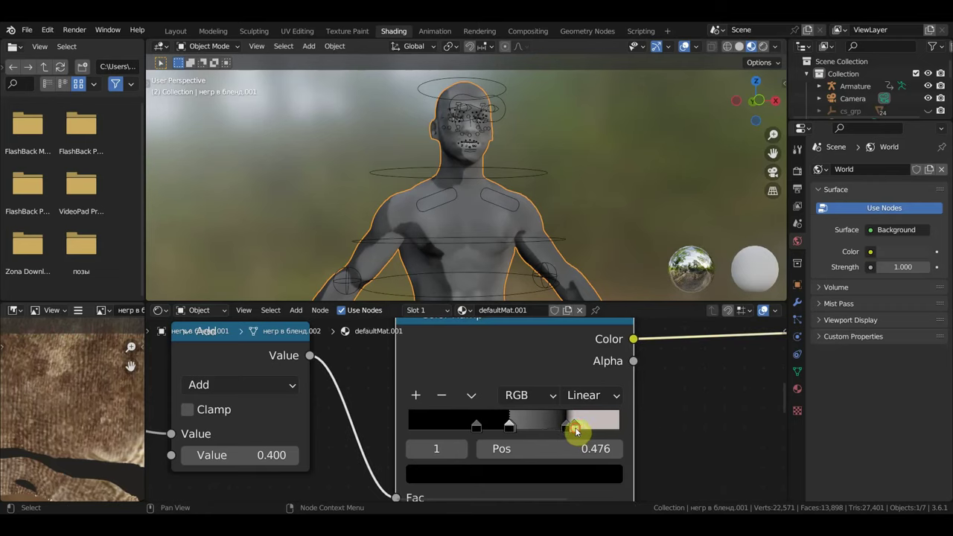
mouse_move(574, 429)
mouse_down()
mouse_move(420, 423)
mouse_move(568, 432)
mouse_move(524, 432)
mouse_up()
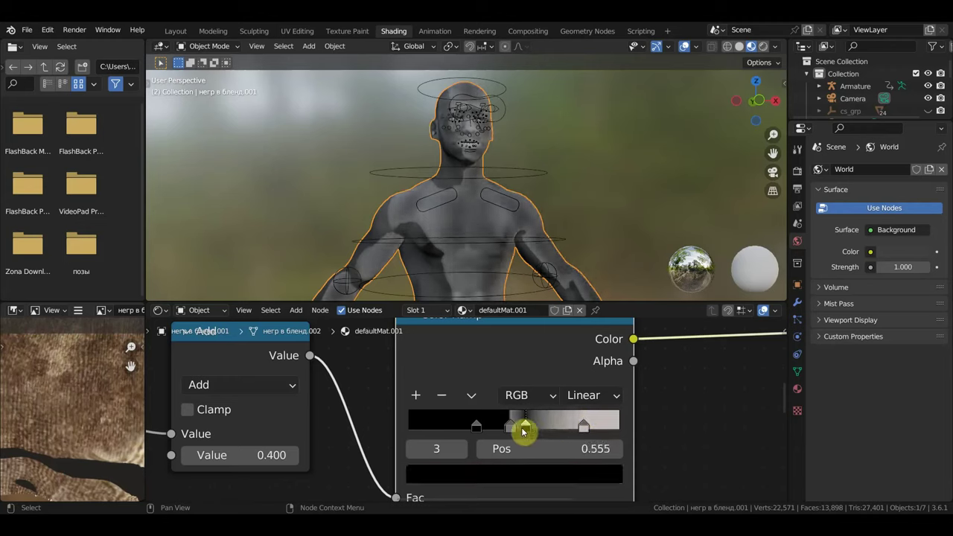
- Add a new black Color Ramp stop near 0.628 and move the third stop to 0.576
click(415, 395)
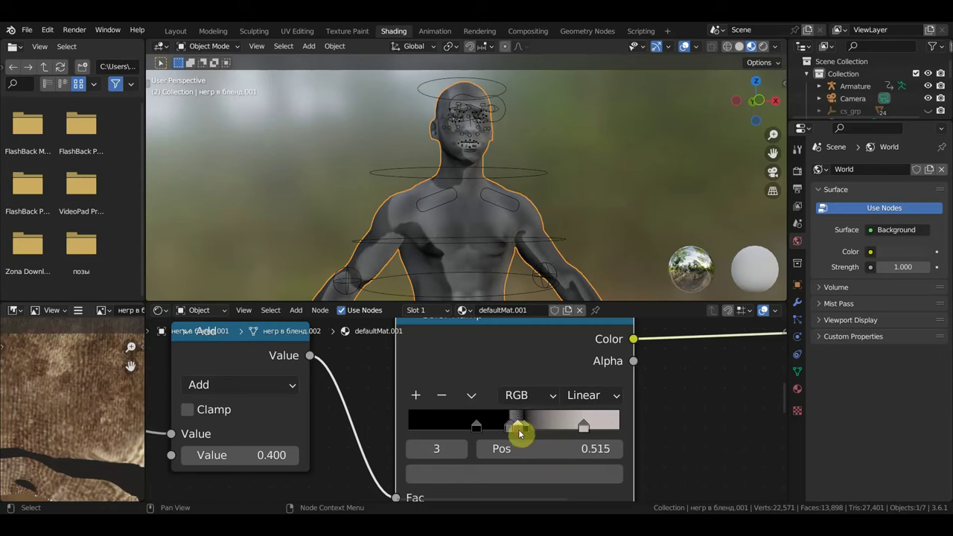
middle_drag(520, 434, 534, 432)
drag(534, 432, 557, 435)
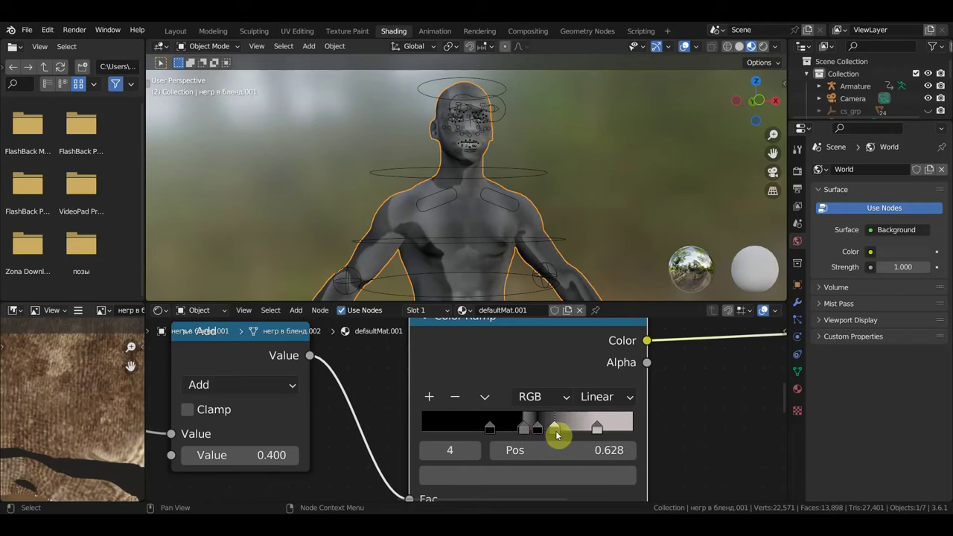
click(569, 475)
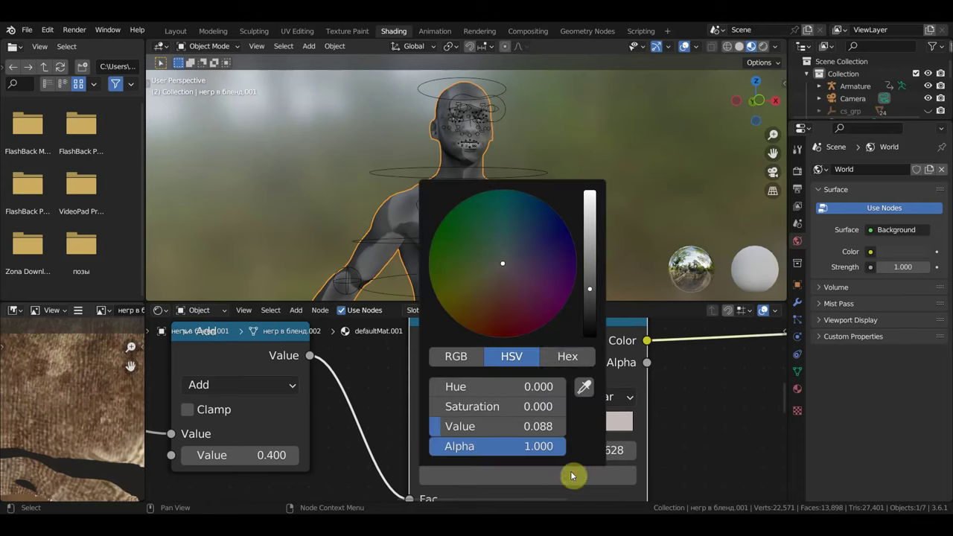
drag(590, 289, 590, 336)
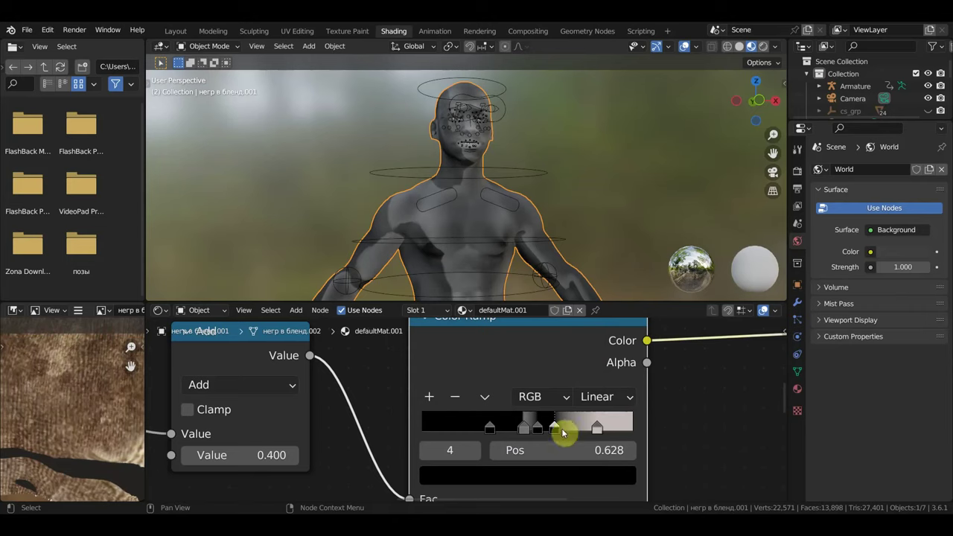
mouse_move(539, 430)
mouse_down()
mouse_move(623, 436)
mouse_move(564, 430)
mouse_up()
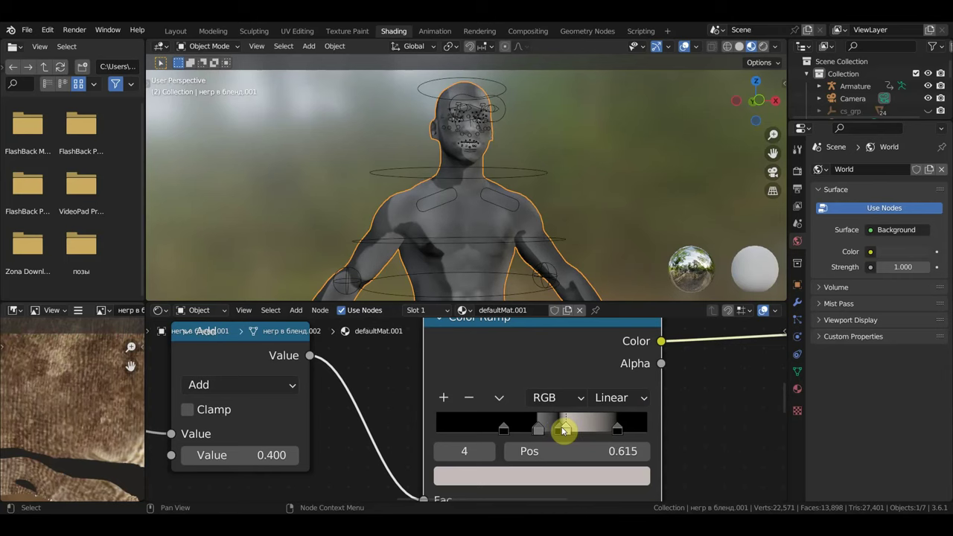
- Check the model from the side and set grey stop 2 to 0.484 after black stop 0.429
scroll(568, 224, up, 2)
mouse_move(570, 230)
middle_down()
mouse_move(648, 251)
mouse_move(482, 240)
mouse_move(613, 240)
middle_up()
scroll(489, 238, down, 2)
scroll(509, 241, down, 2)
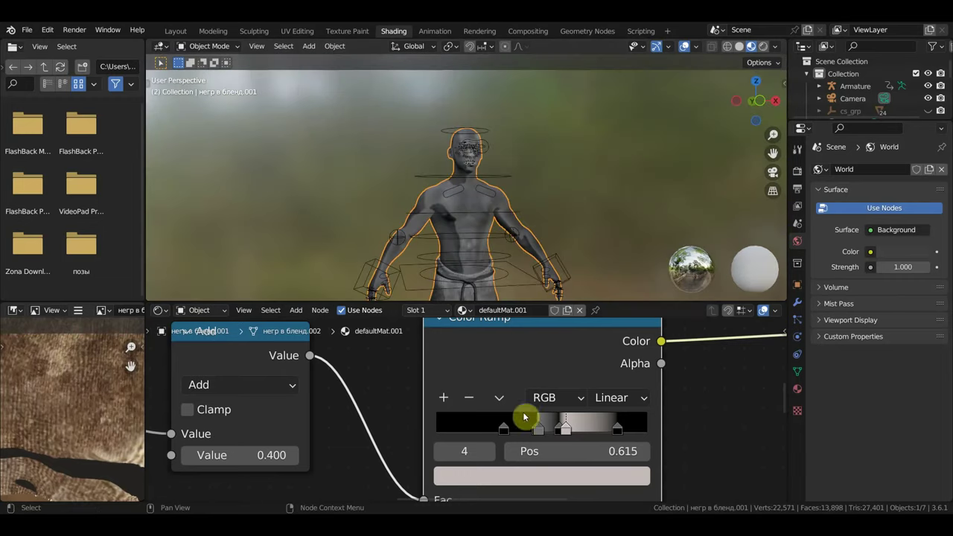
scroll(529, 424, up, 1)
click(543, 431)
drag(542, 435, 528, 433)
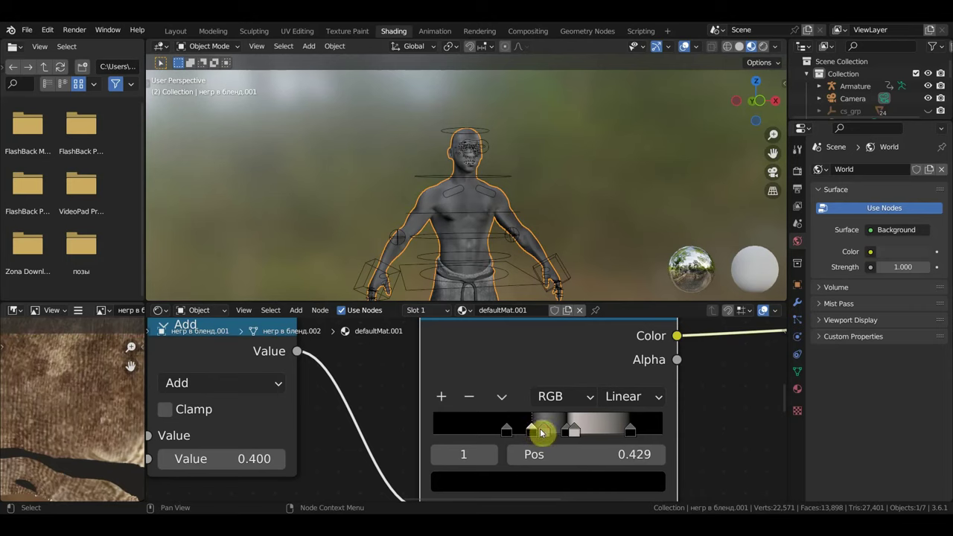
drag(541, 433, 549, 433)
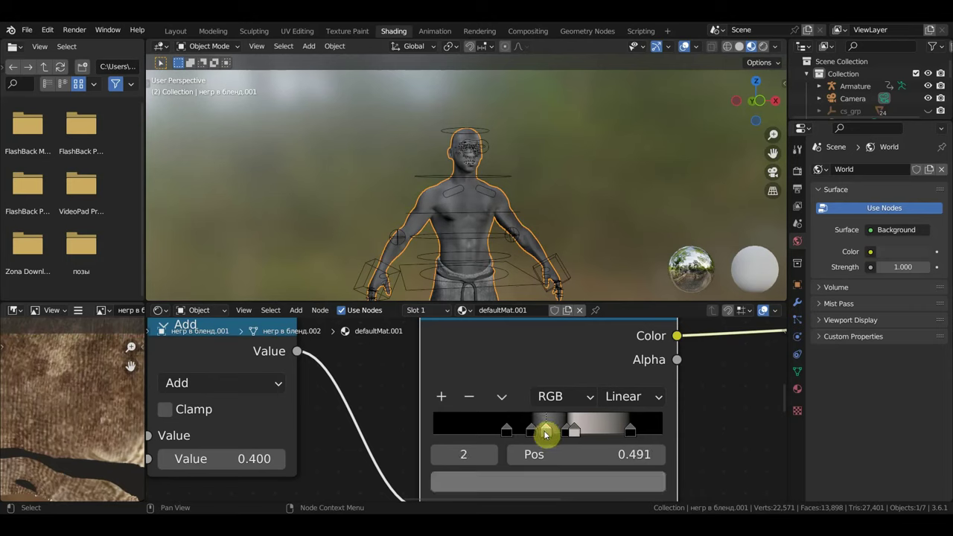
scroll(521, 266, up, 4)
shift+middle_drag(539, 260, 545, 284)
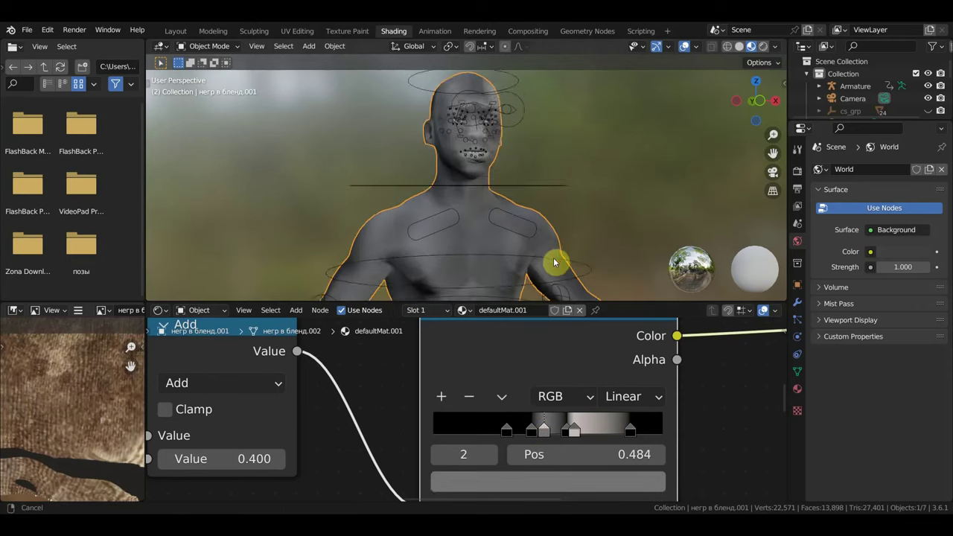
scroll(545, 283, up, 3)
scroll(545, 284, up, 2)
- Move Color Ramp stops to about 0.624, 0.540 and 0.669
scroll(544, 283, down, 2)
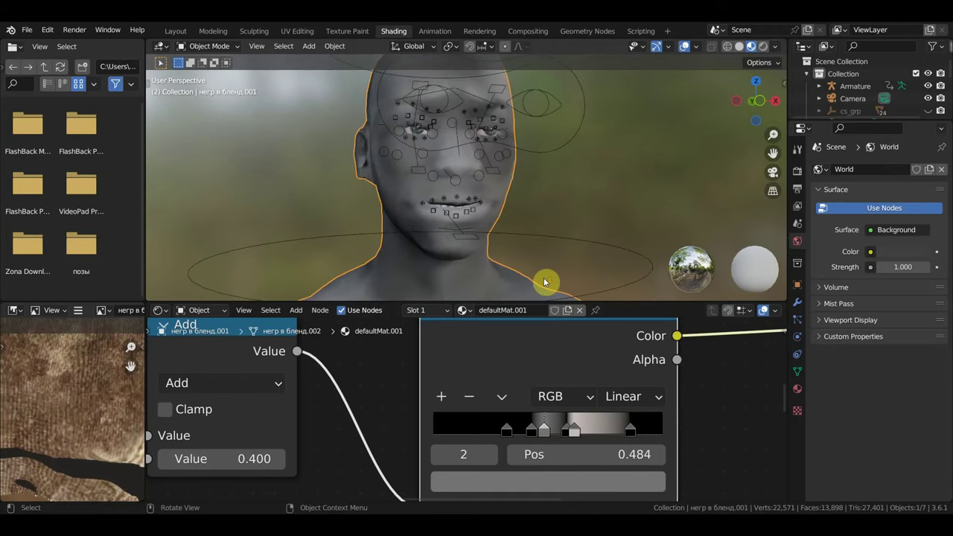
mouse_move(571, 430)
mouse_down()
mouse_move(598, 450)
mouse_move(555, 434)
mouse_move(643, 452)
mouse_up()
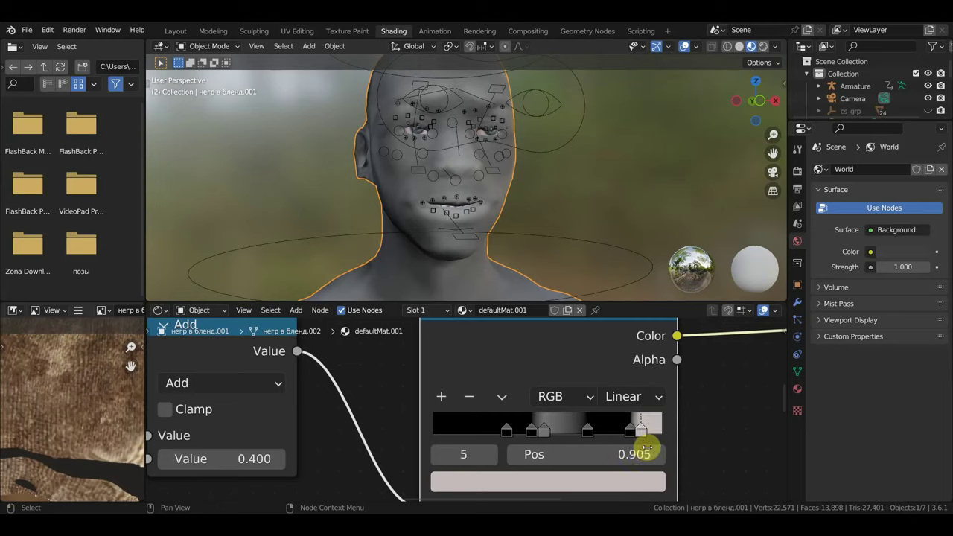
mouse_move(587, 431)
mouse_down()
mouse_move(557, 431)
mouse_move(630, 432)
mouse_move(573, 432)
mouse_up()
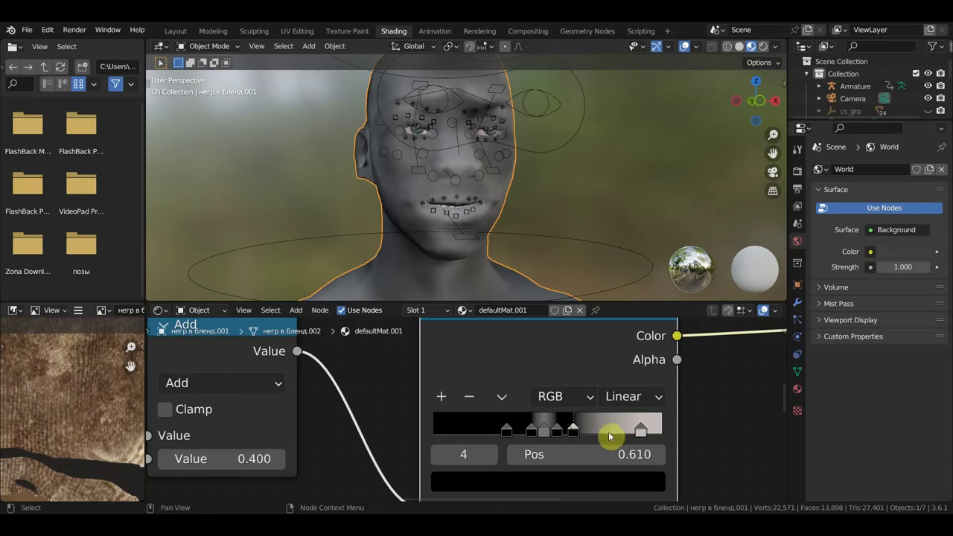
drag(637, 435, 586, 433)
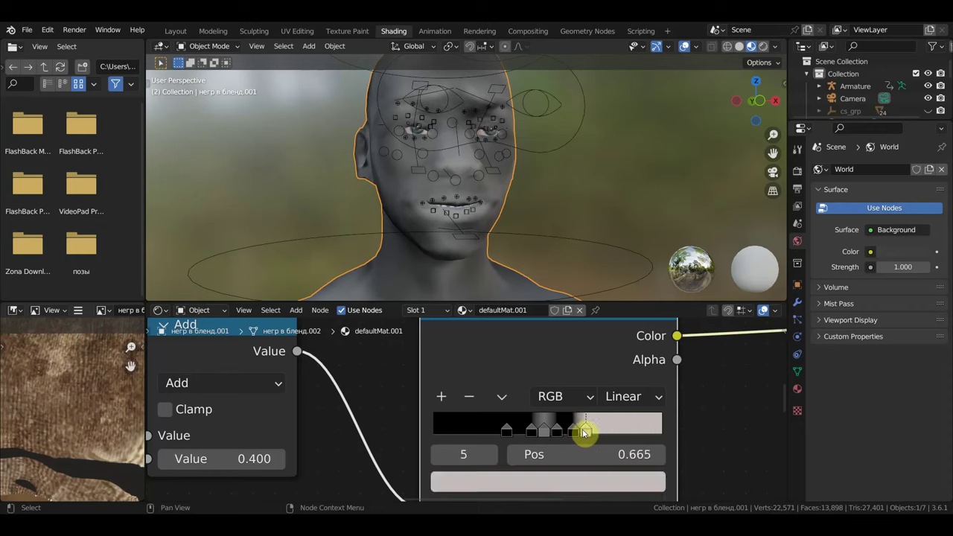
- Give the 0.669 stop a dark desaturated red, then shift stops 4 and 3 to 0.832 and 0.627
click(583, 484)
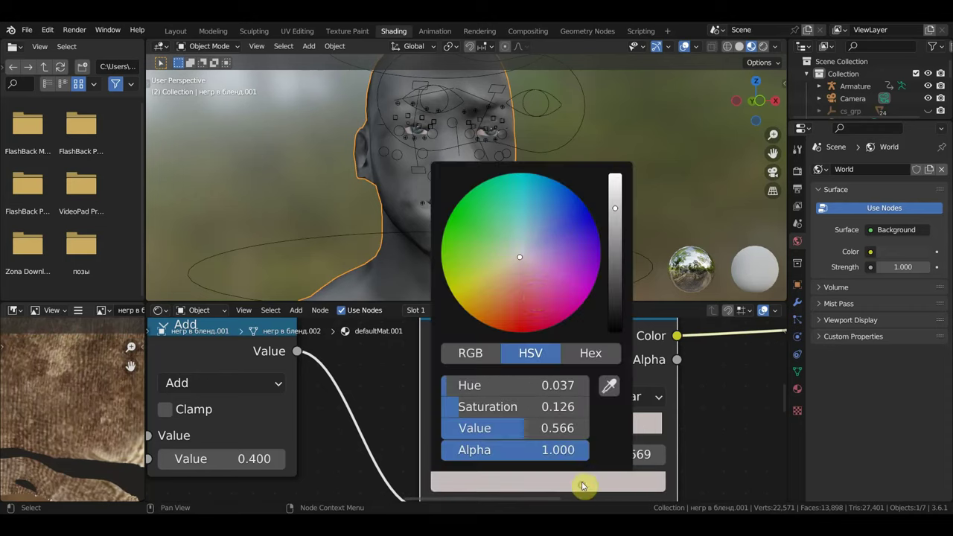
drag(519, 301, 521, 330)
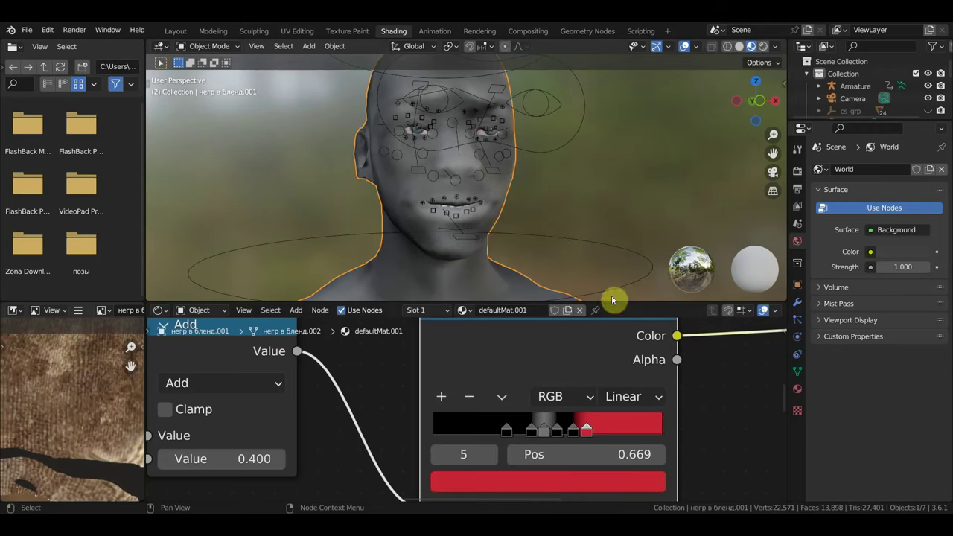
click(592, 484)
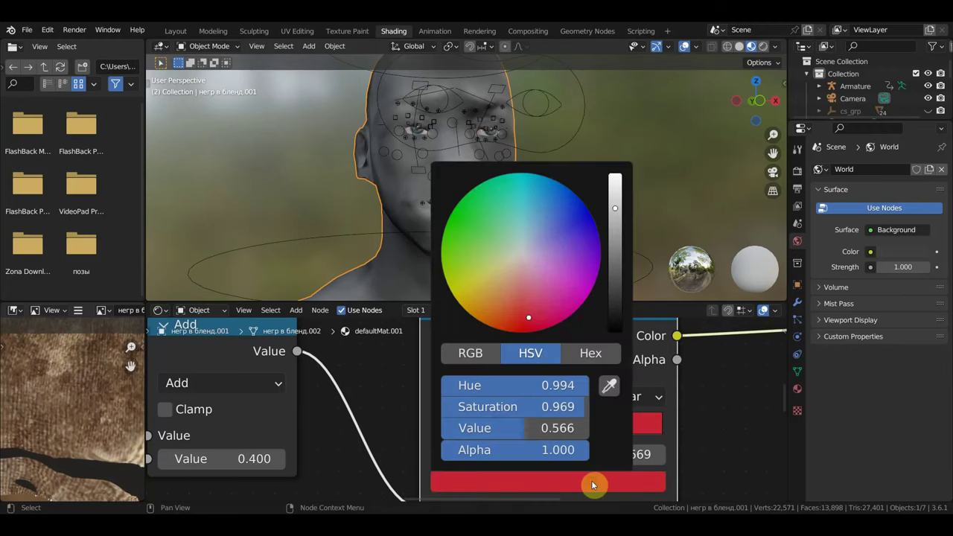
click(519, 270)
drag(519, 268, 520, 260)
drag(618, 215, 616, 263)
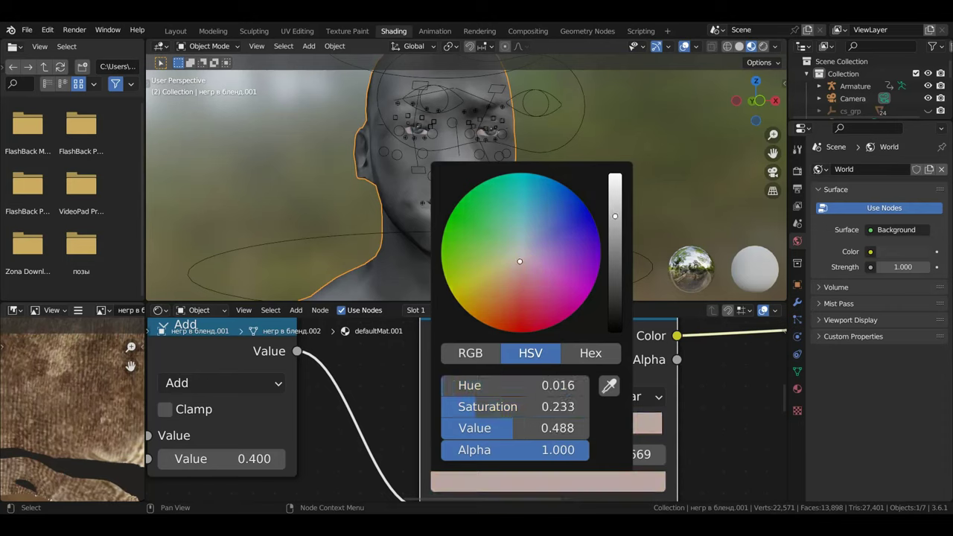
click(463, 185)
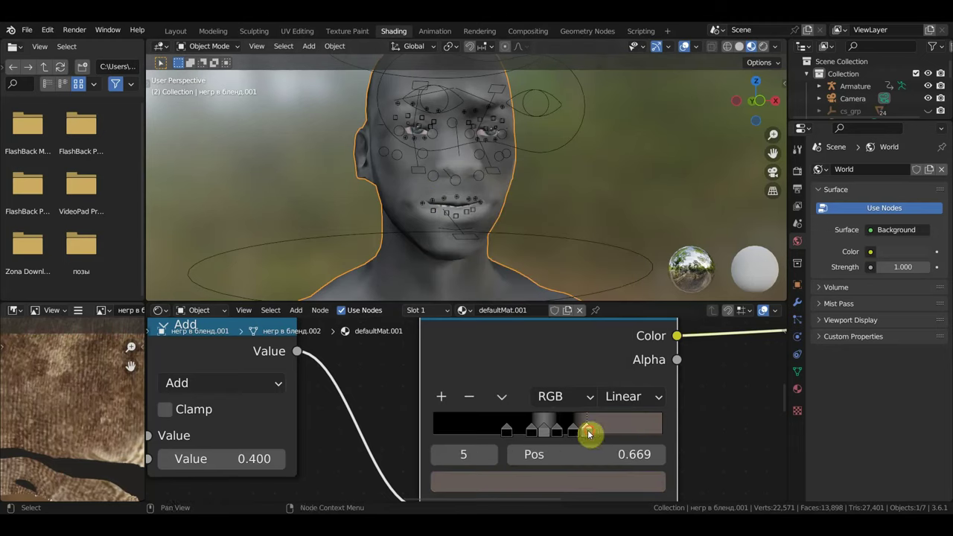
drag(575, 432, 628, 445)
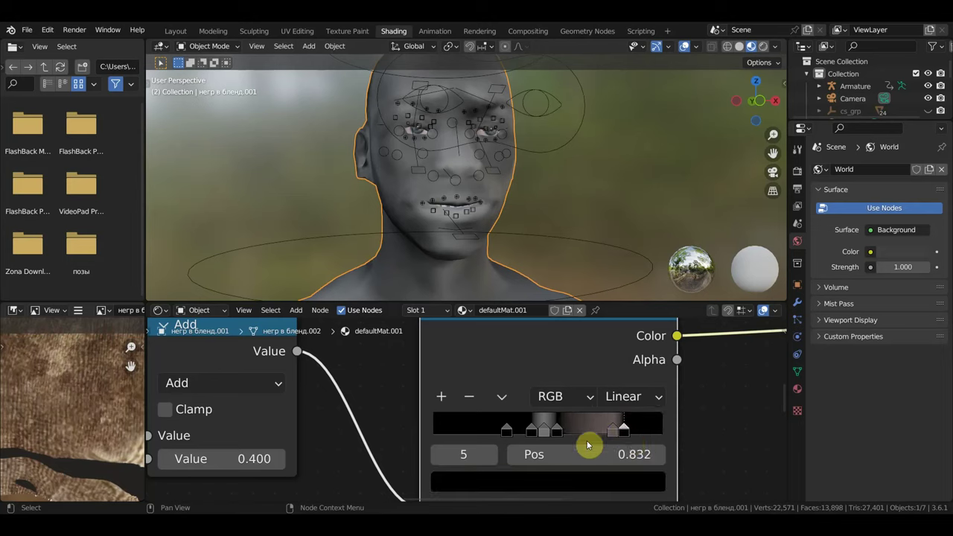
mouse_move(555, 441)
mouse_down()
mouse_move(573, 441)
mouse_move(449, 439)
mouse_move(581, 446)
mouse_move(571, 446)
mouse_up()
scroll(276, 210, down, 5)
scroll(372, 404, down, 3)
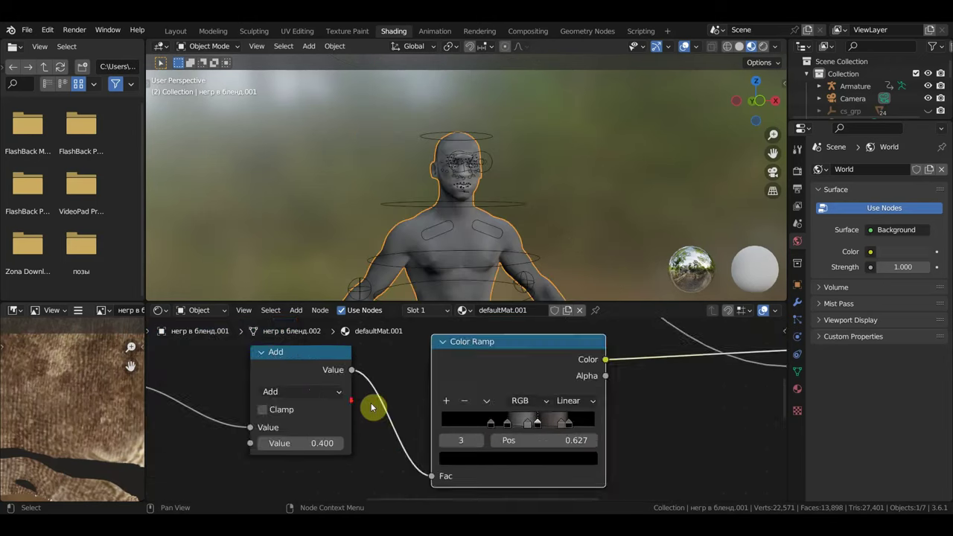
scroll(404, 447, down, 3)
scroll(440, 444, down, 2)
scroll(441, 445, up, 2)
scroll(489, 453, up, 2)
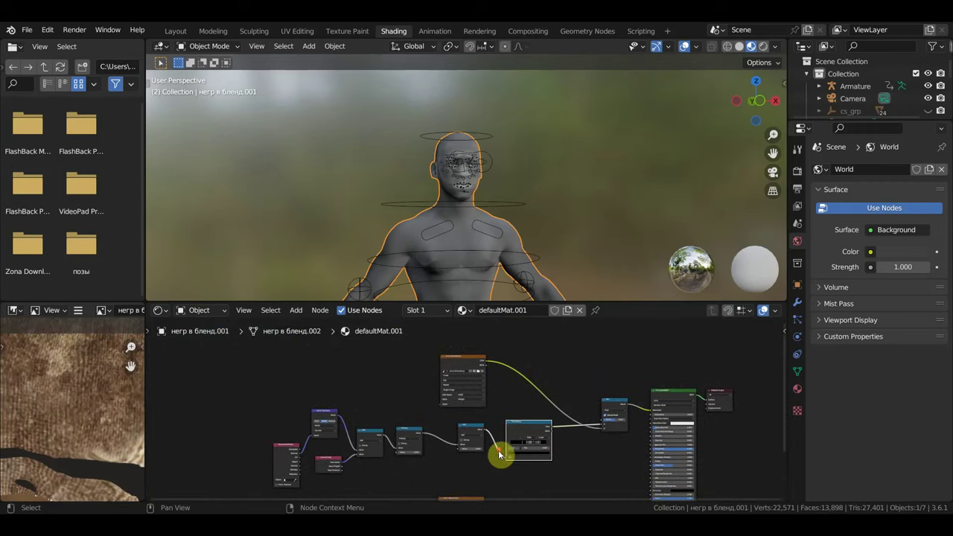
scroll(502, 451, up, 2)
scroll(502, 425, up, 2)
middle_drag(508, 414, 270, 451)
scroll(366, 454, up, 1)
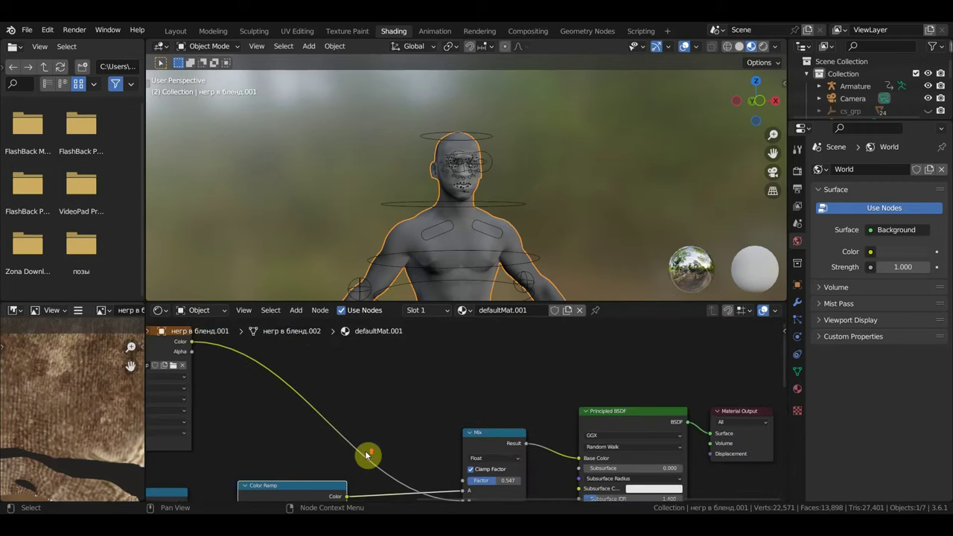
scroll(366, 449, up, 1)
middle_drag(366, 449, 417, 328)
scroll(417, 328, up, 1)
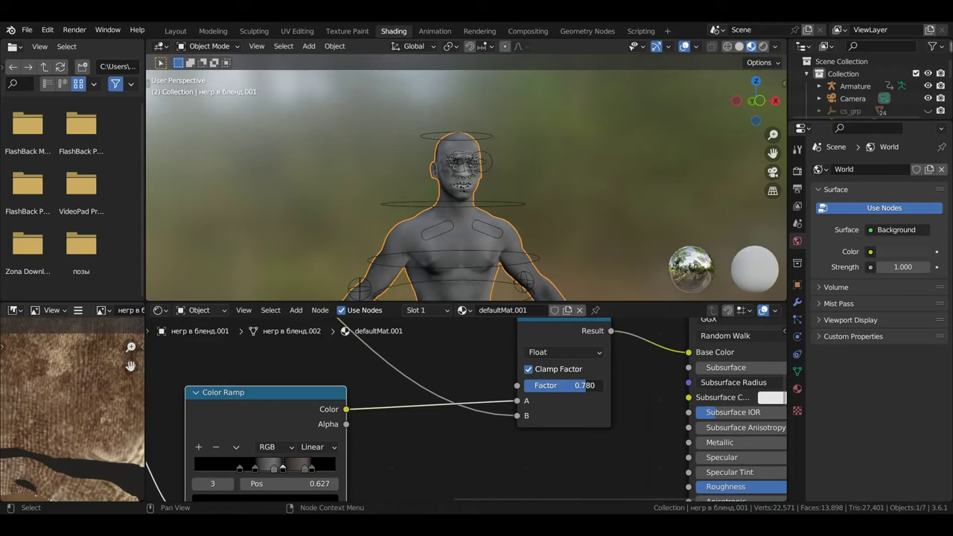
scroll(436, 457, down, 2)
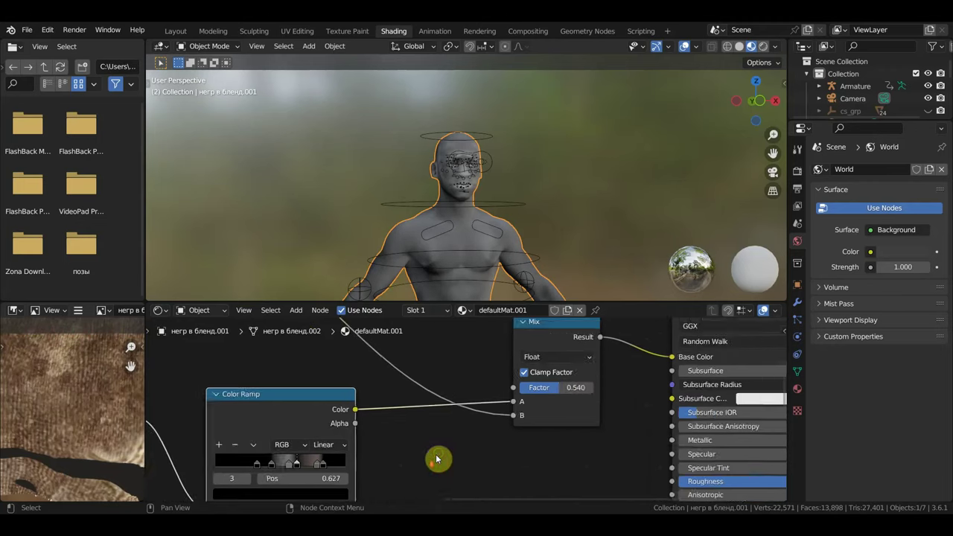
scroll(496, 420, down, 1)
mouse_move(496, 419)
middle_down()
mouse_move(630, 397)
mouse_move(777, 424)
middle_up()
- Lower the Add node's value from 0.400 to 0.300 and raise the Multiply value to 0.300
scroll(551, 475, up, 2)
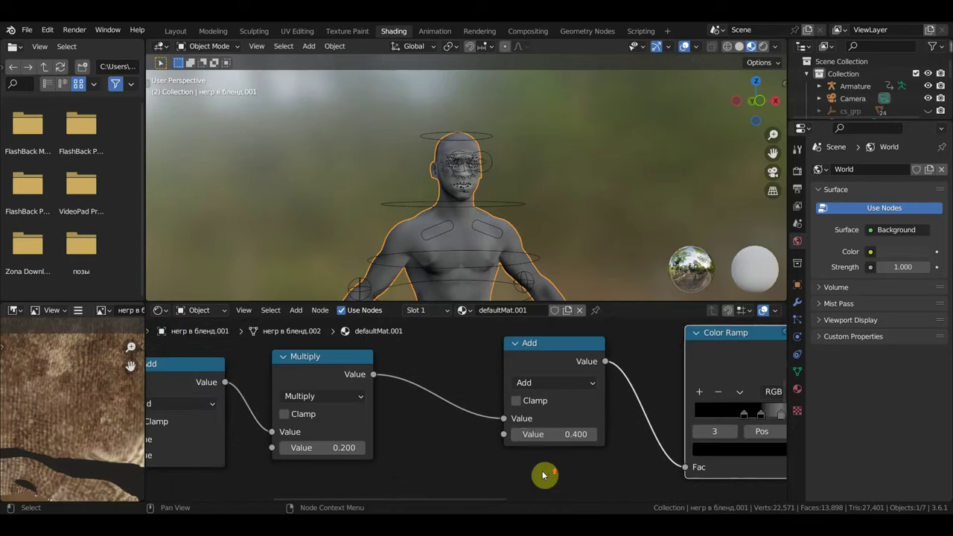
mouse_move(555, 434)
mouse_down()
mouse_move(521, 434)
mouse_move(589, 434)
mouse_move(532, 435)
mouse_up()
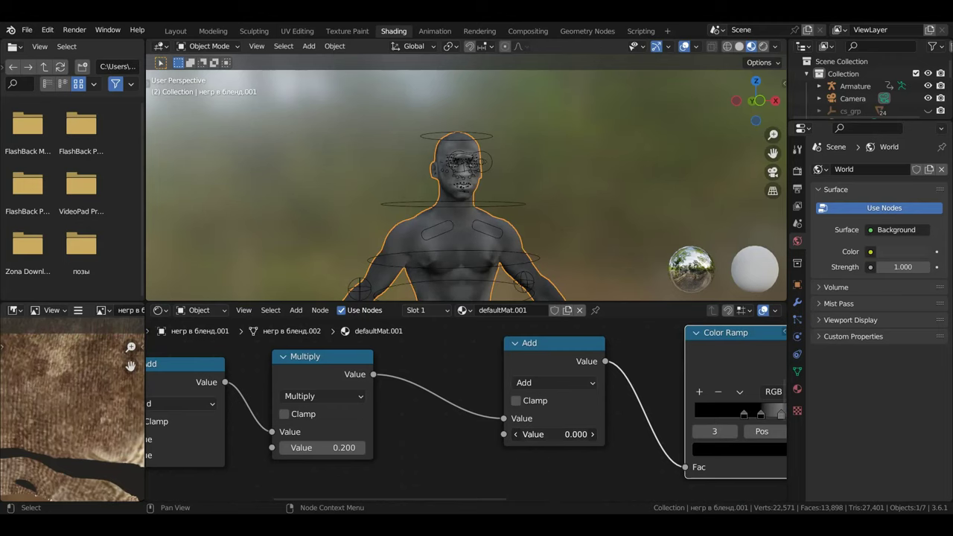
click(593, 435)
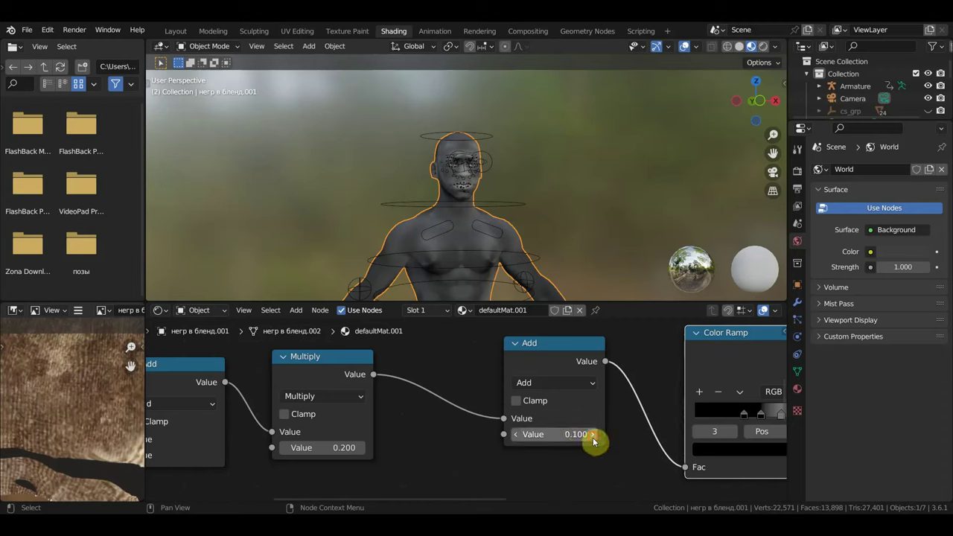
click(592, 437)
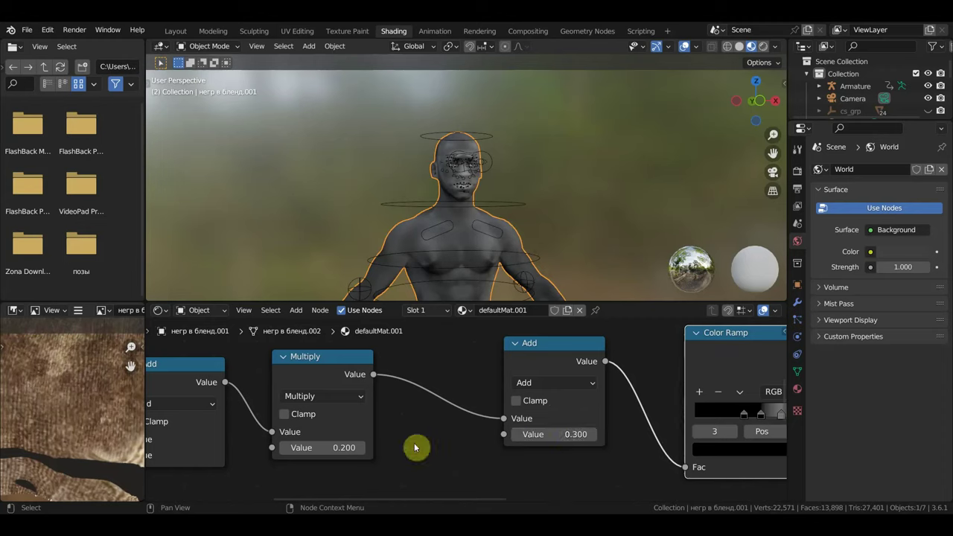
click(365, 447)
click(365, 449)
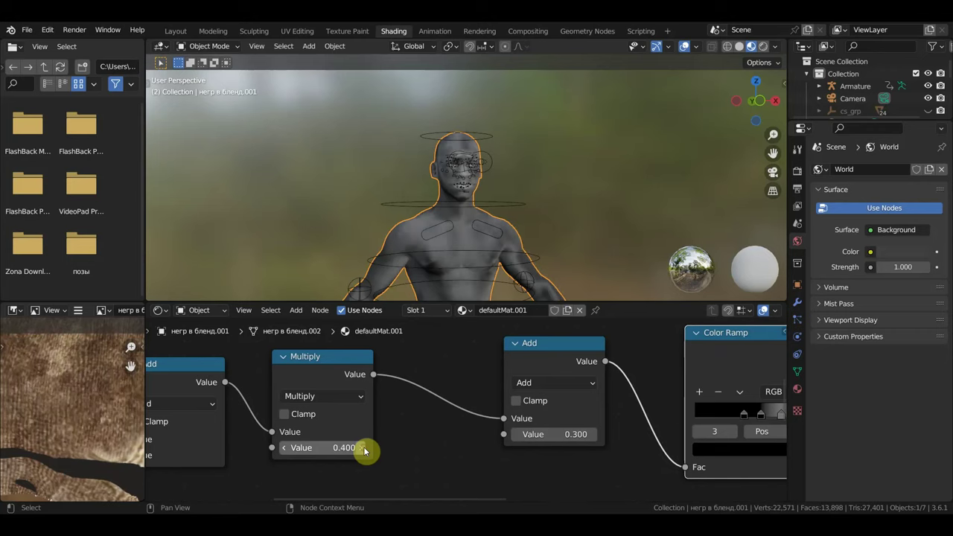
click(283, 448)
scroll(435, 294, up, 3)
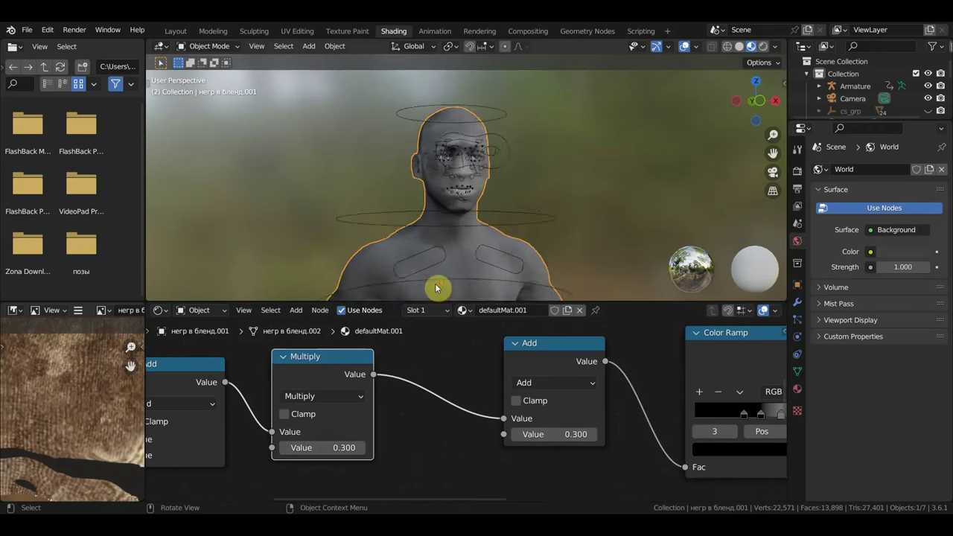
scroll(437, 291, up, 3)
mouse_move(437, 290)
middle_down()
mouse_move(475, 296)
mouse_move(453, 286)
middle_up()
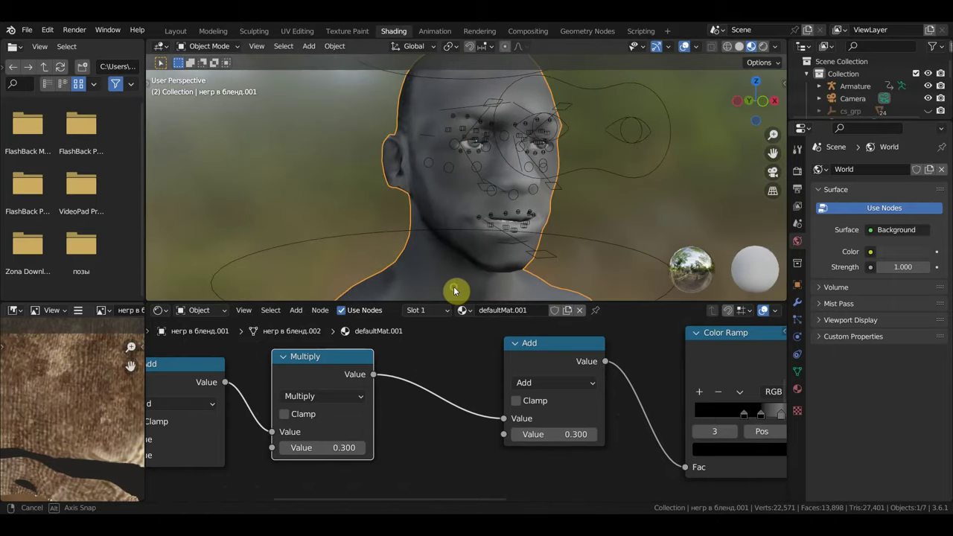
mouse_move(230, 487)
middle_down()
mouse_move(436, 461)
mouse_move(476, 481)
middle_up()
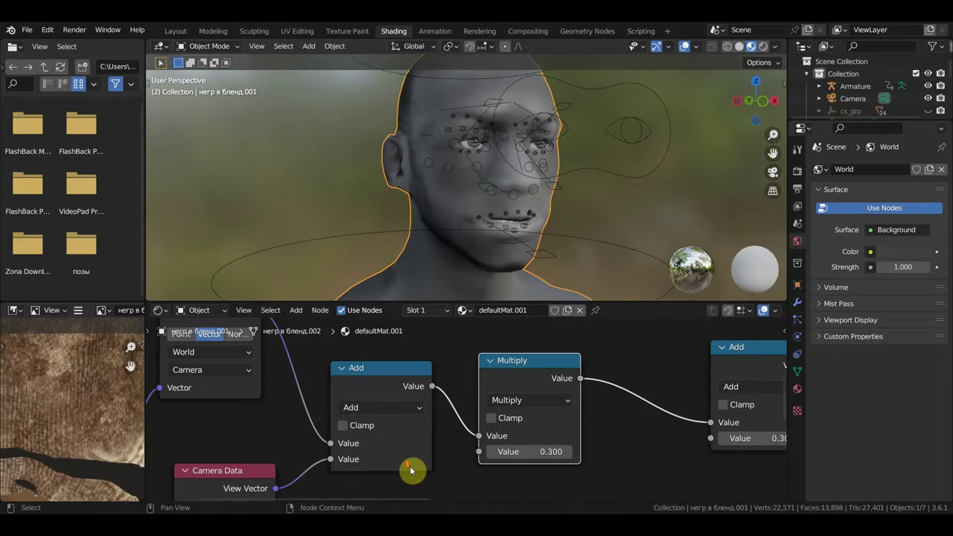
scroll(413, 471, up, 2)
click(310, 432)
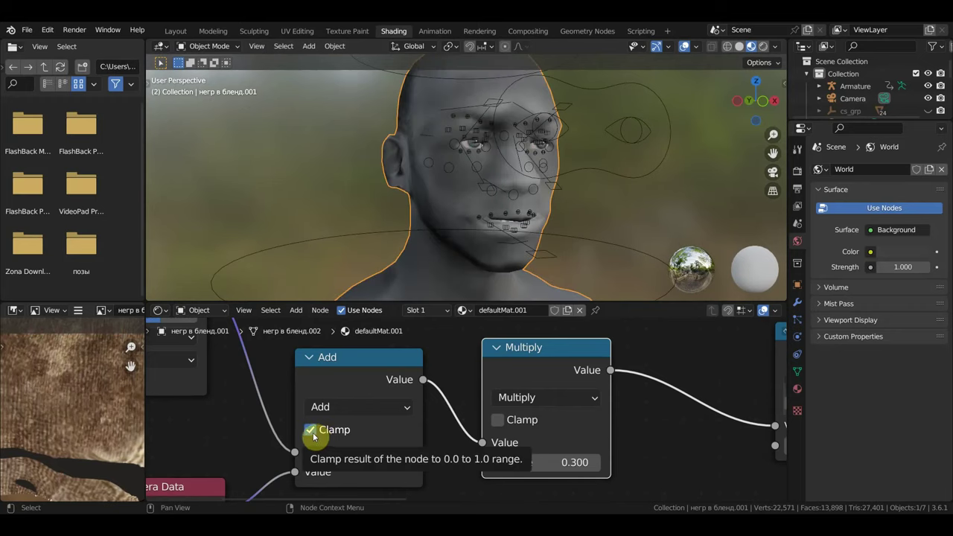
click(311, 432)
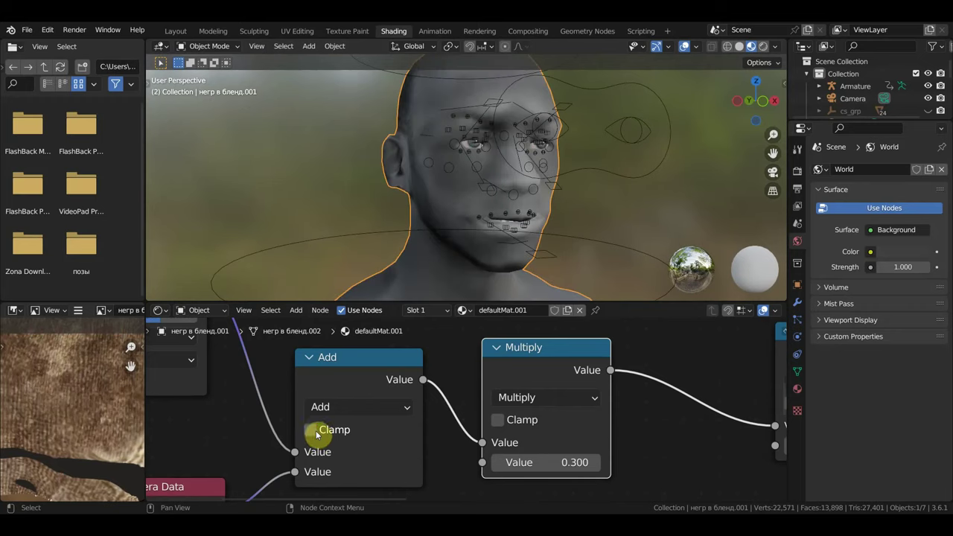
scroll(451, 451, down, 1)
mouse_move(451, 452)
middle_down()
mouse_move(533, 443)
mouse_move(633, 395)
mouse_move(590, 484)
middle_up()
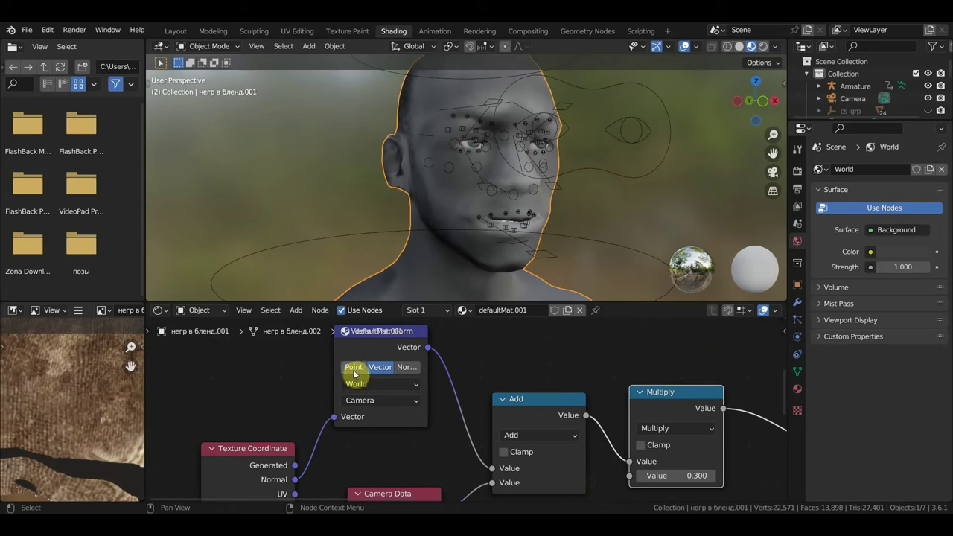
- Switch the Vector Transform node to Point and zoom in on the face
click(354, 368)
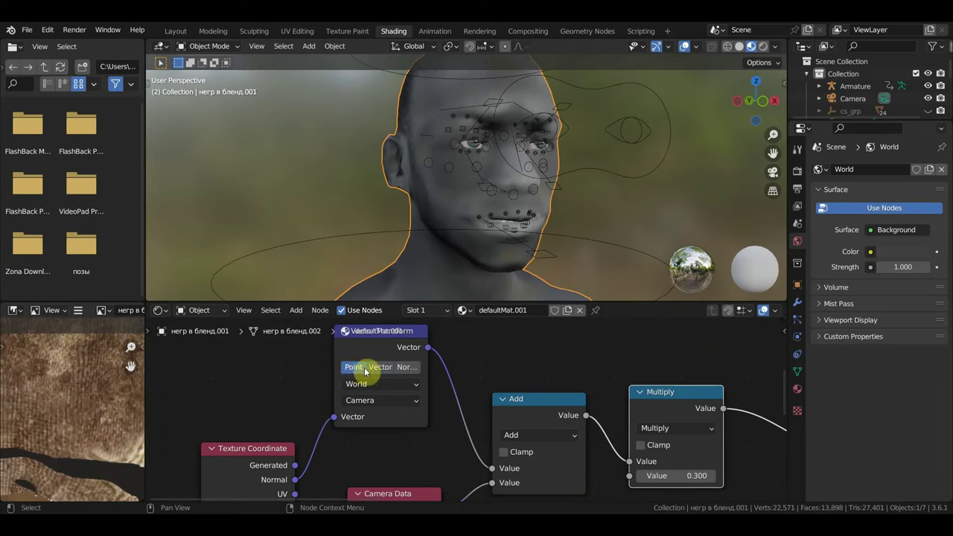
middle_drag(486, 256, 485, 259)
scroll(378, 400, up, 2)
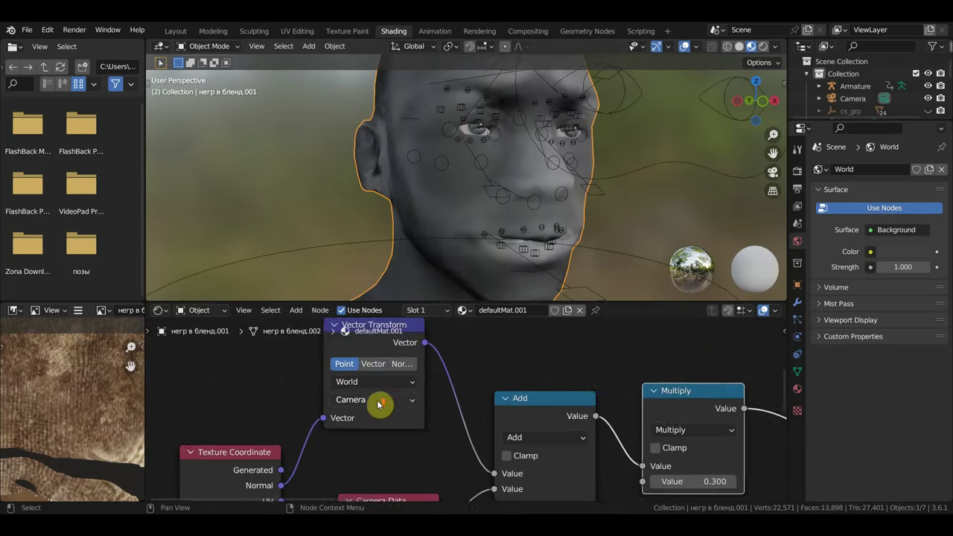
shift+scroll(379, 400, up, 3)
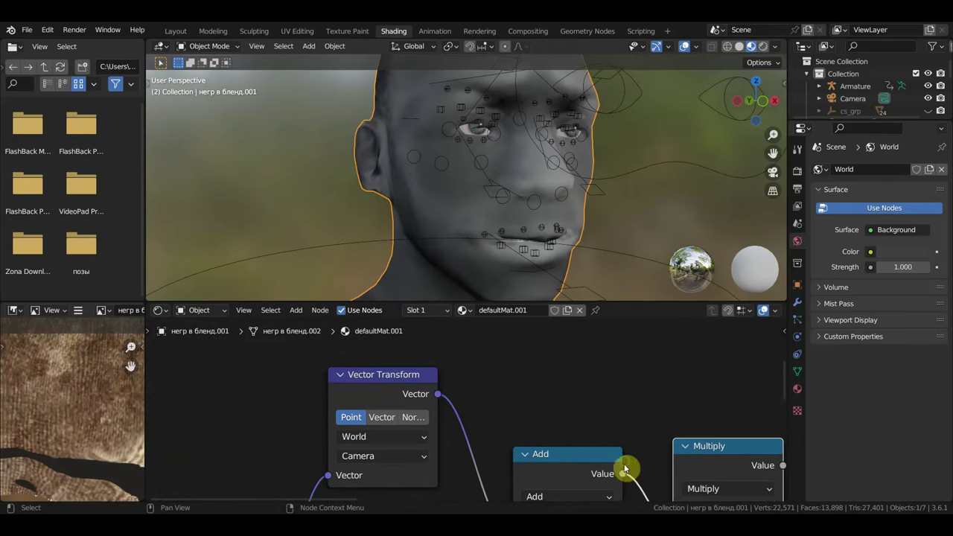
- Drag the Multiply node's value up to 2.300, then back down to 0.000
middle_drag(624, 468, 598, 376)
ctrl+scroll(564, 468, down, 5)
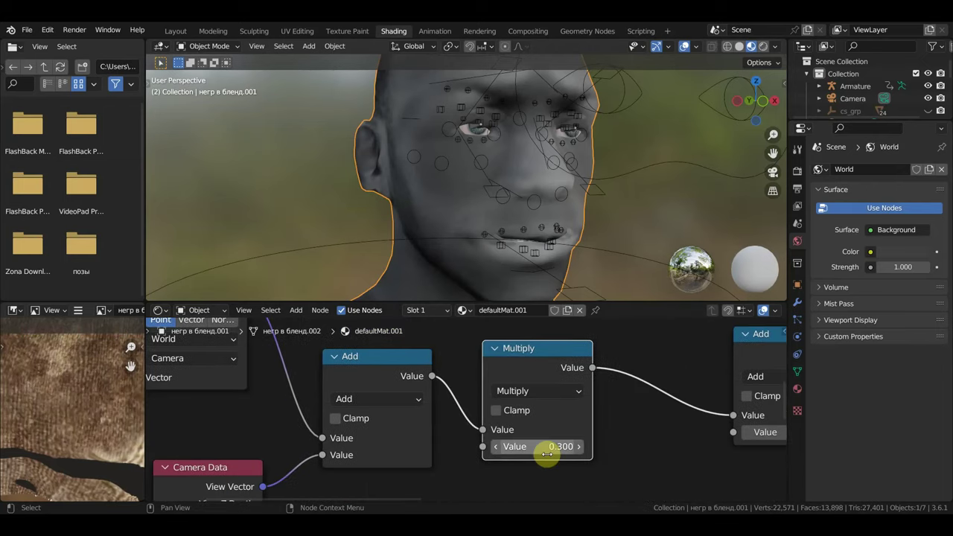
drag(568, 446, 625, 446)
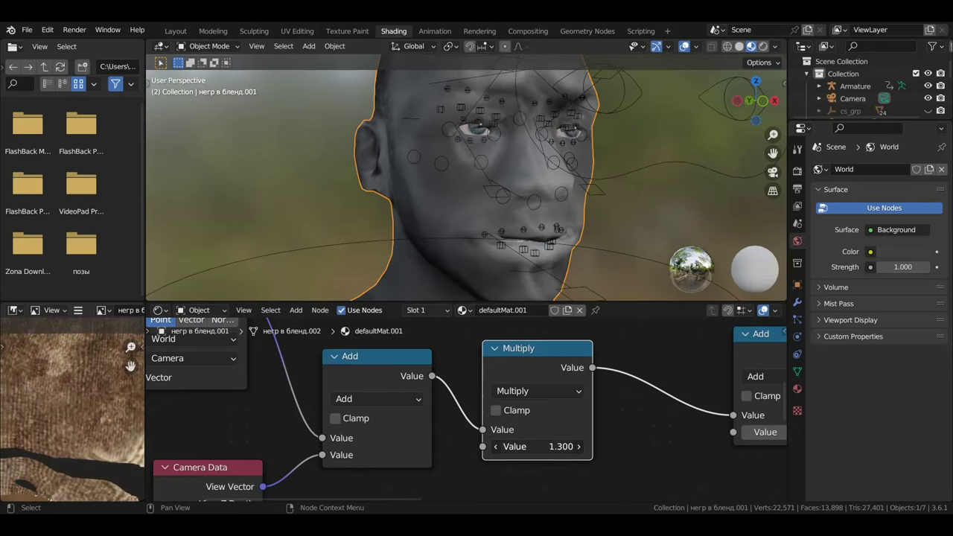
drag(568, 446, 507, 446)
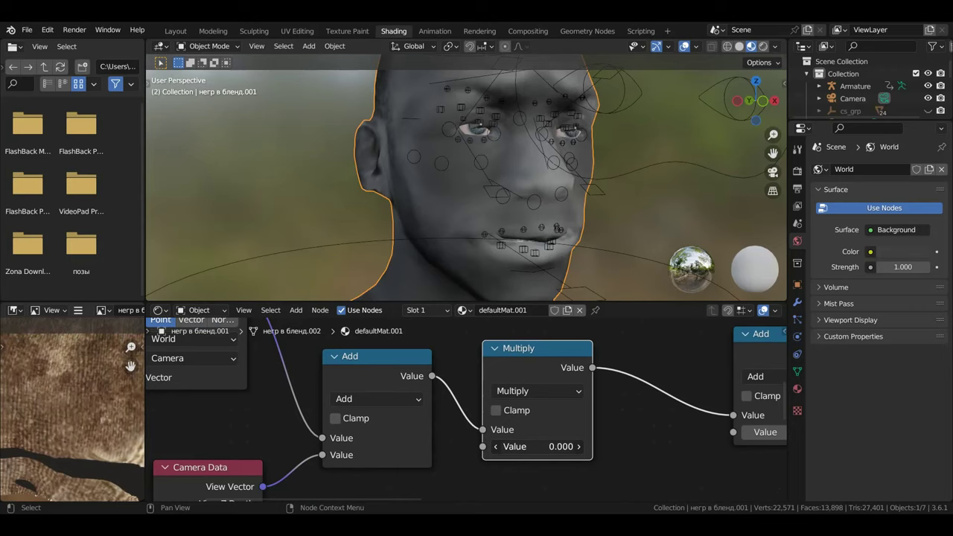
- Set the Multiply value to 0.500 and raise the Add node's second value to 0.800
drag(569, 446, 564, 449)
text(0.500)
middle_drag(633, 467, 478, 475)
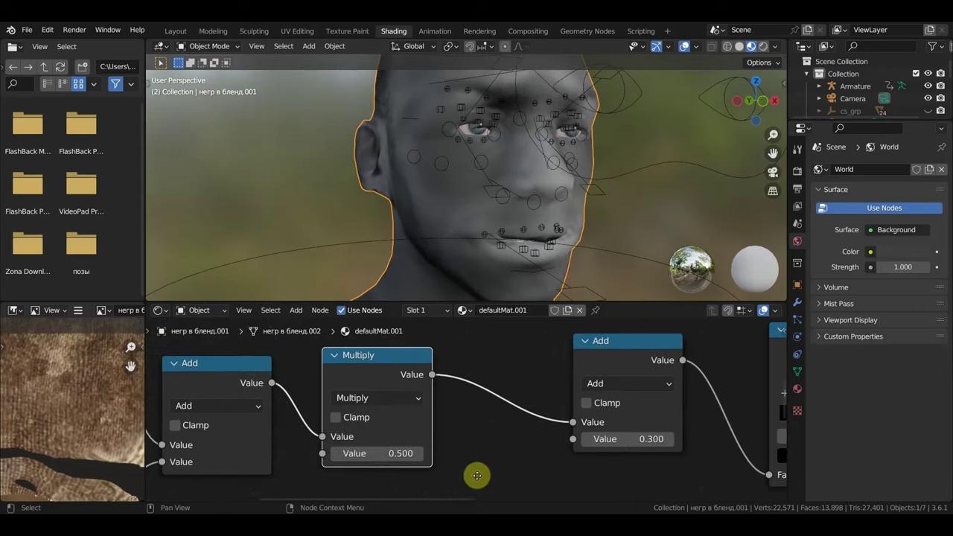
drag(647, 439, 702, 439)
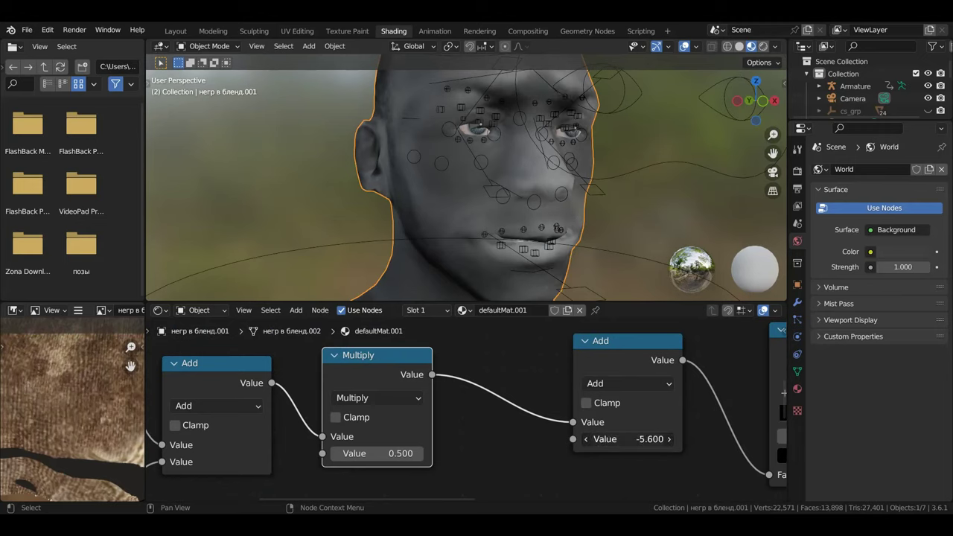
mouse_move(627, 438)
mouse_down()
mouse_move(702, 438)
mouse_move(682, 439)
mouse_up()
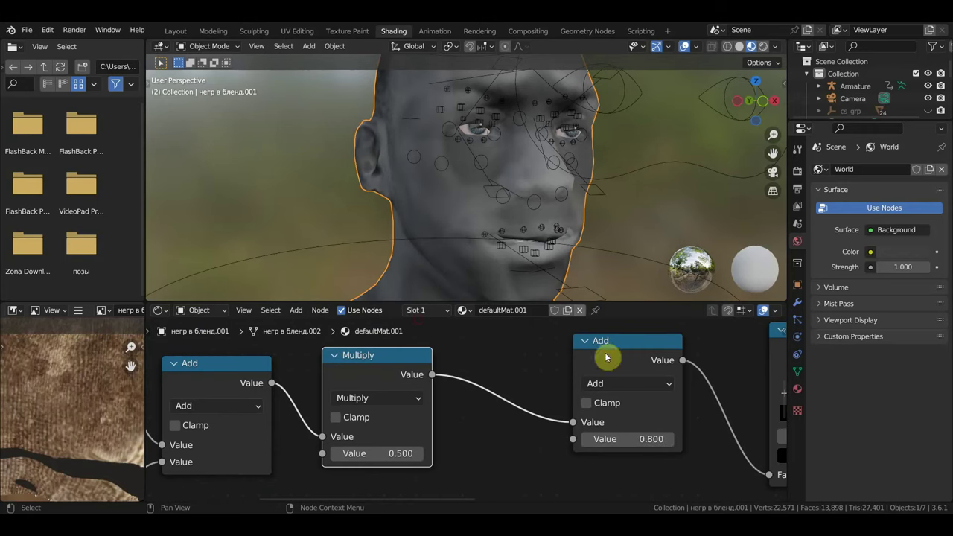
scroll(560, 270, down, 5)
- Nudge the Add value to 0.900 and orbit to check the head from front and side
mouse_move(564, 271)
middle_down()
mouse_move(614, 266)
mouse_move(596, 262)
middle_up()
scroll(594, 267, up, 5)
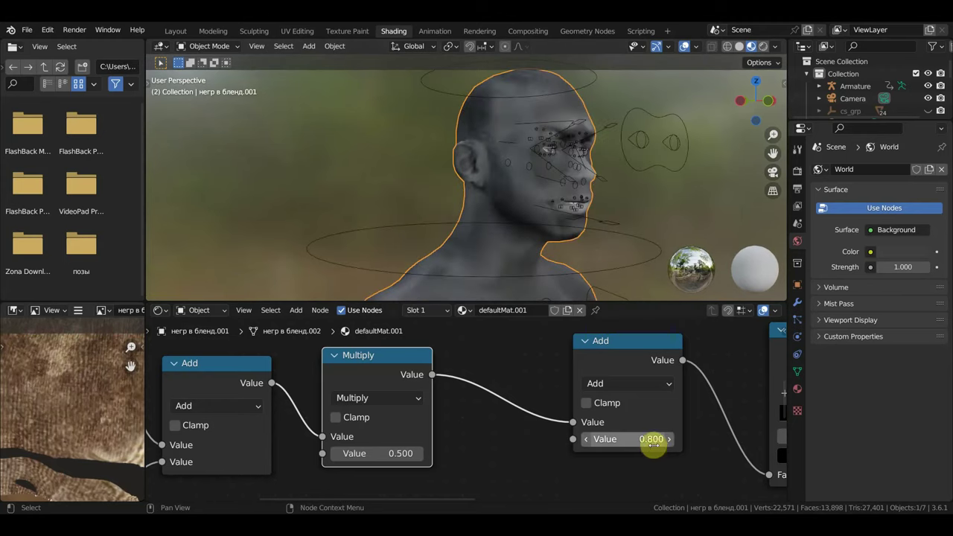
click(671, 439)
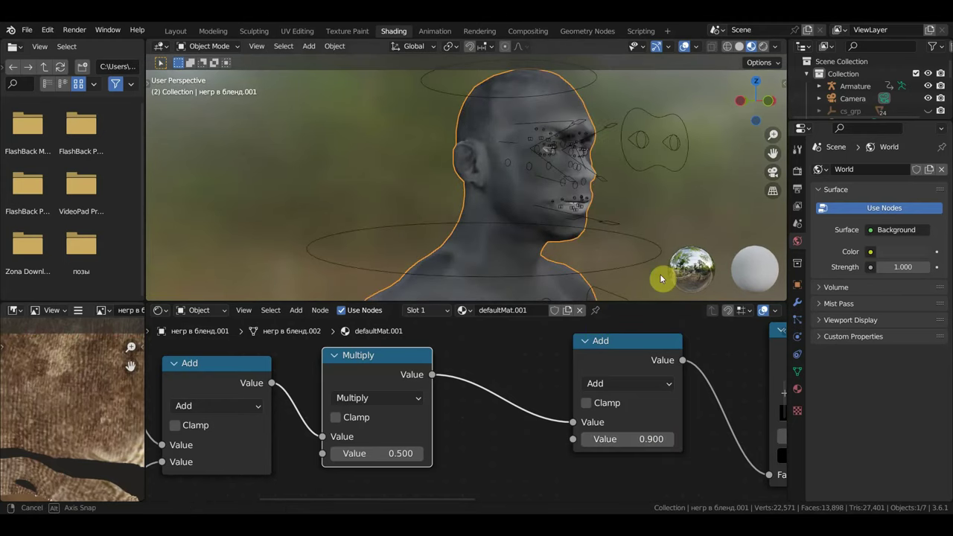
middle_drag(663, 272, 598, 278)
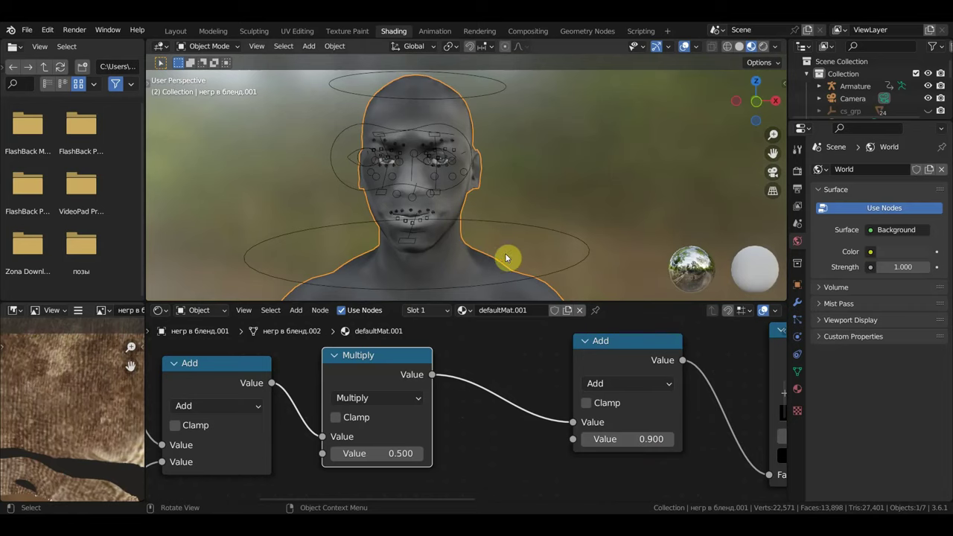
mouse_move(506, 279)
middle_down()
mouse_move(496, 242)
mouse_move(542, 240)
middle_up()
- Pan and zoom the node editor to review the start of the node chain
scroll(462, 418, down, 1)
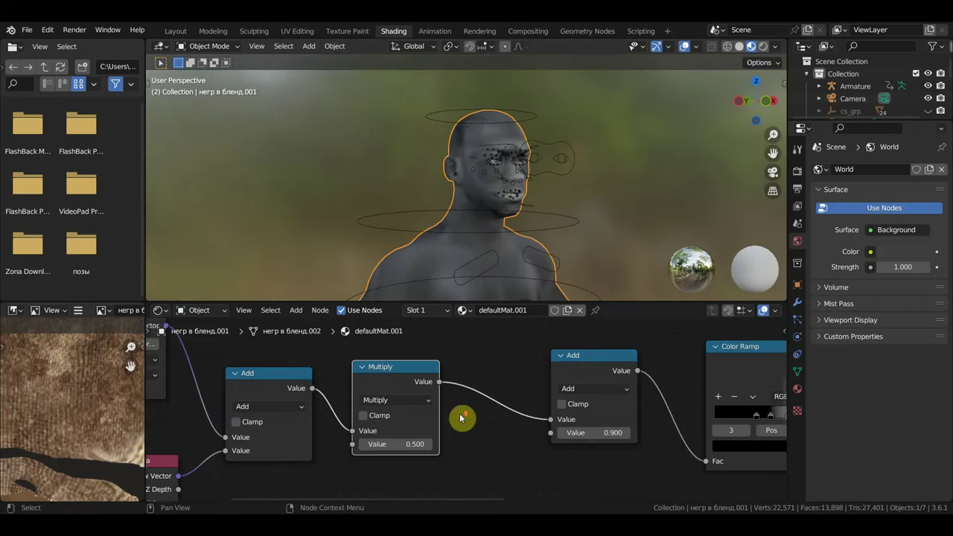
scroll(462, 417, down, 1)
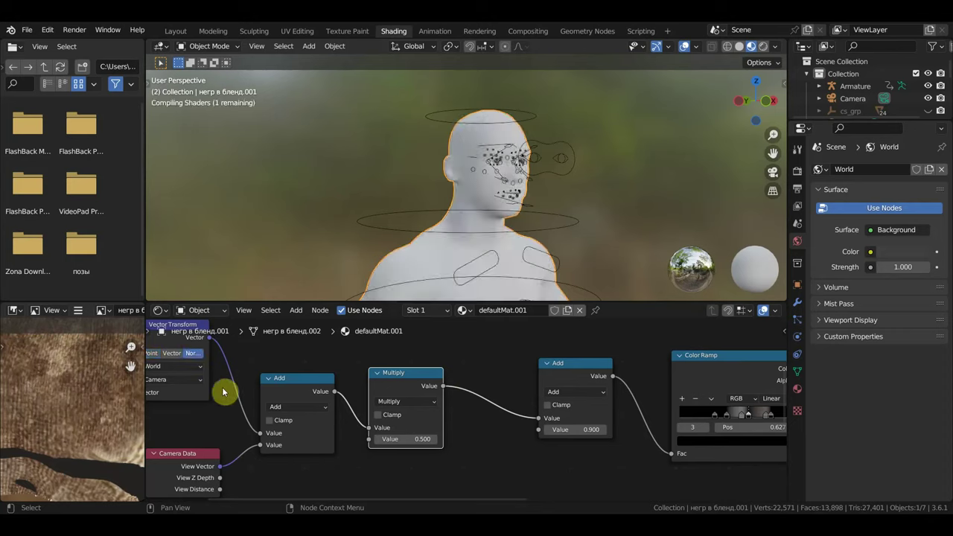
middle_drag(234, 383, 367, 398)
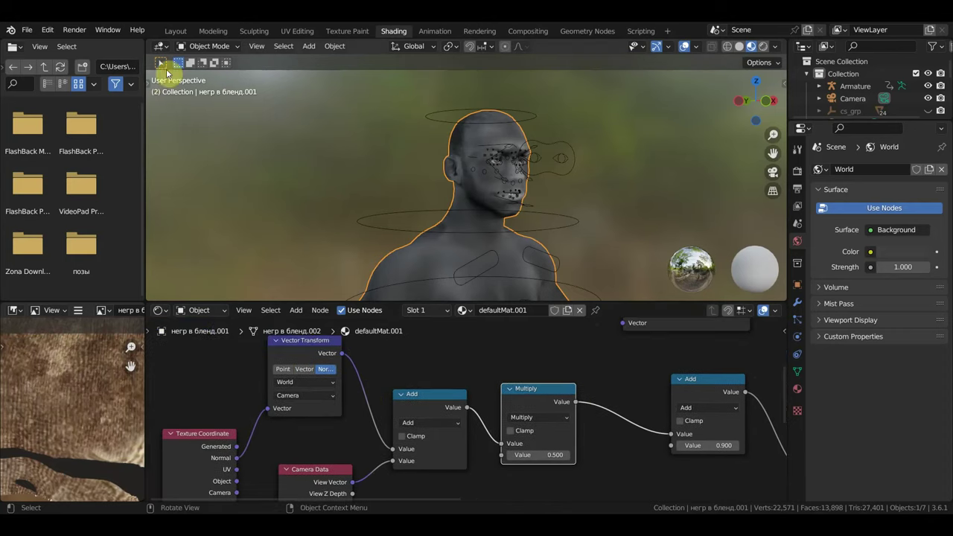
scroll(412, 415, down, 2)
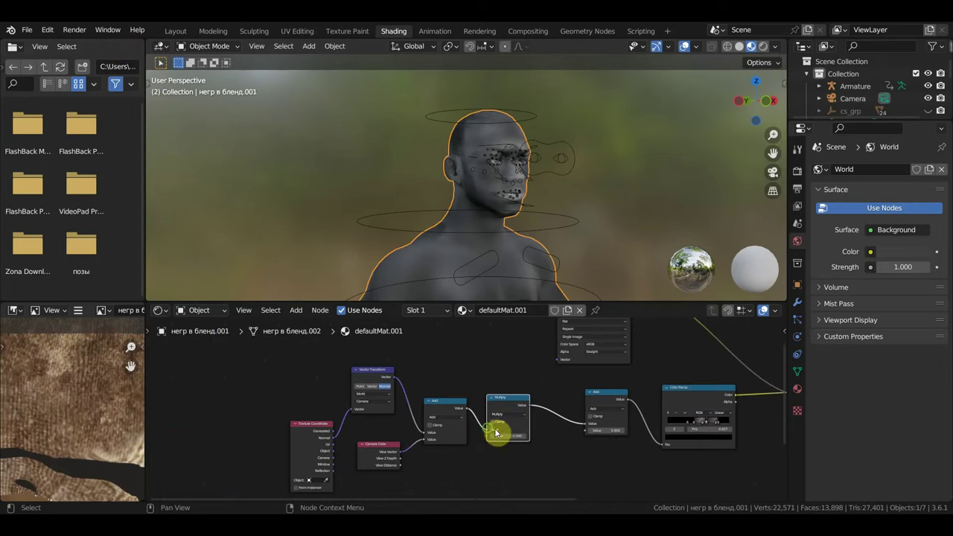
scroll(440, 415, down, 1)
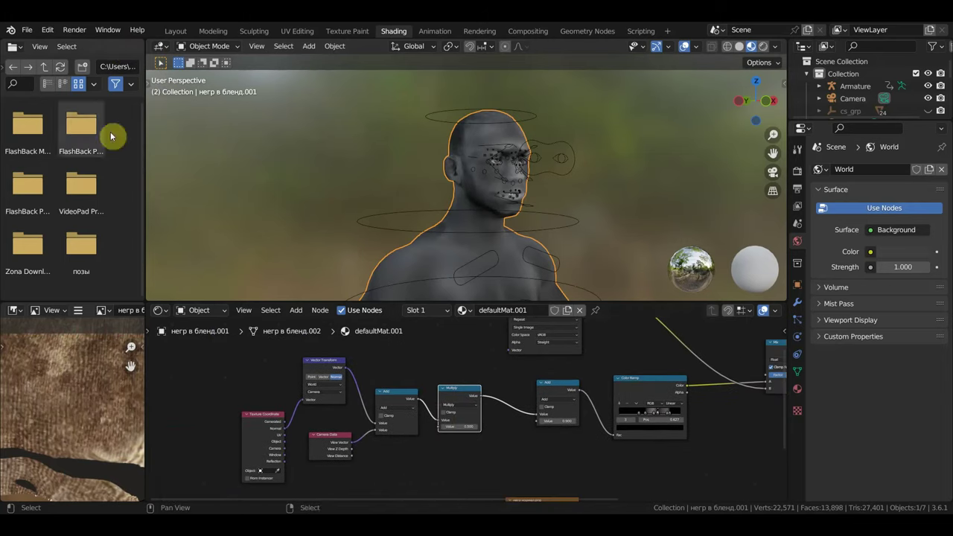
- Reopen нода под черно белое кино.blend from Open Recent, choosing Don't Save
click(31, 34)
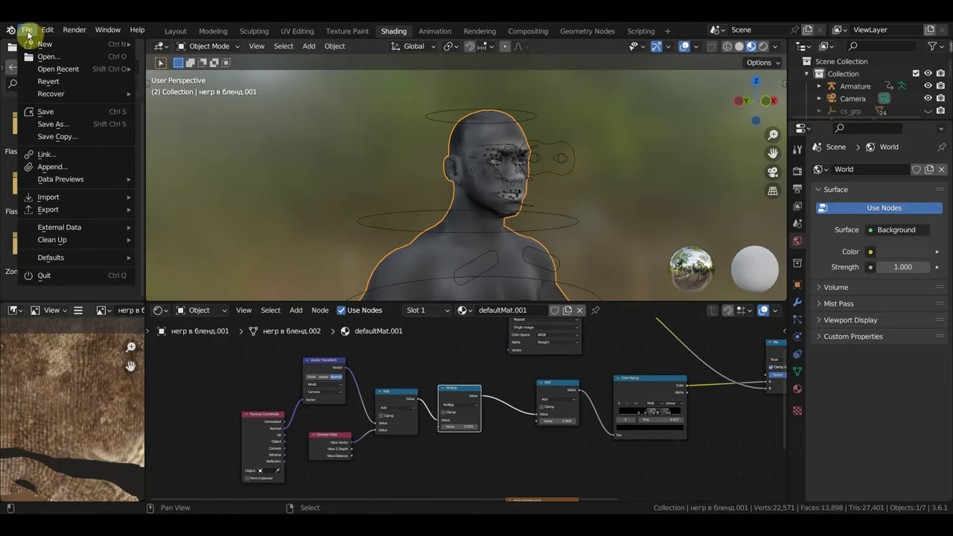
mouse_move(58, 69)
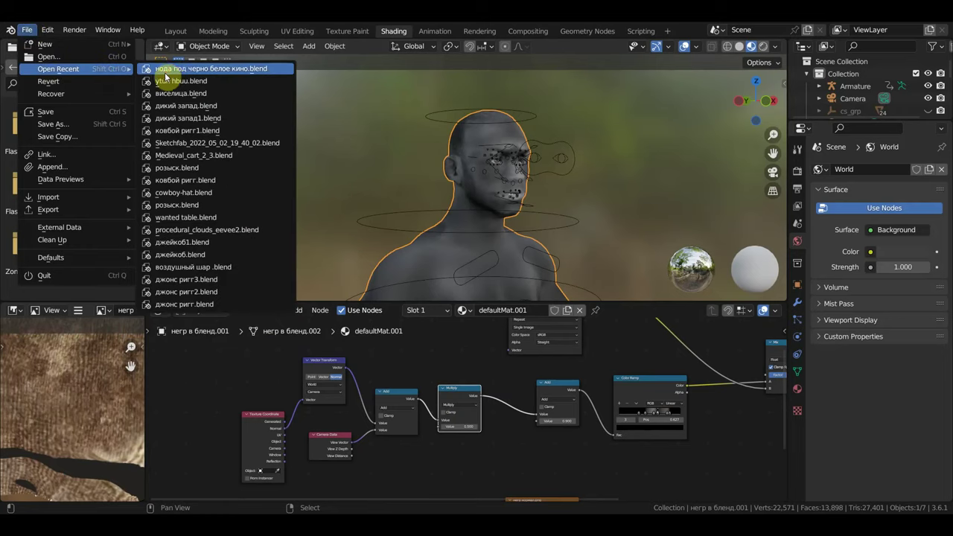
click(167, 70)
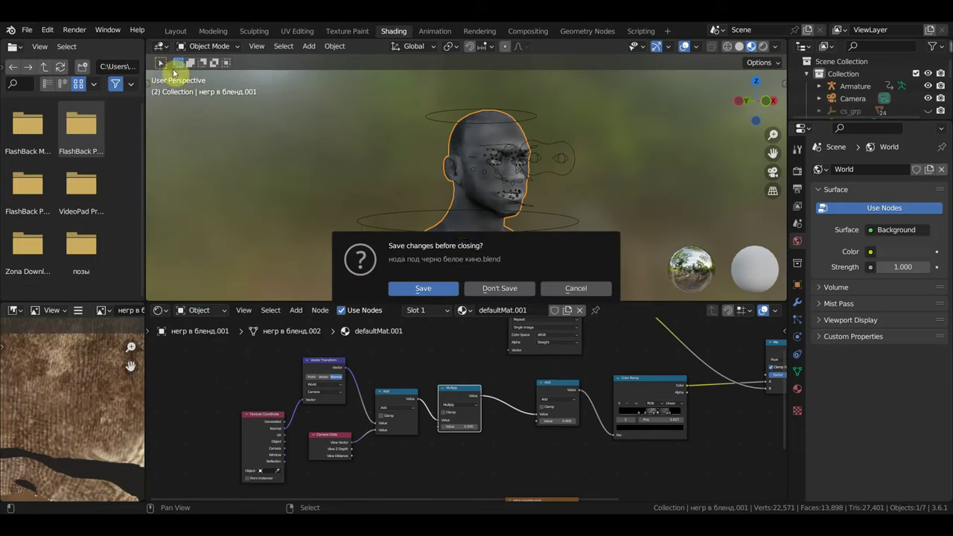
click(499, 289)
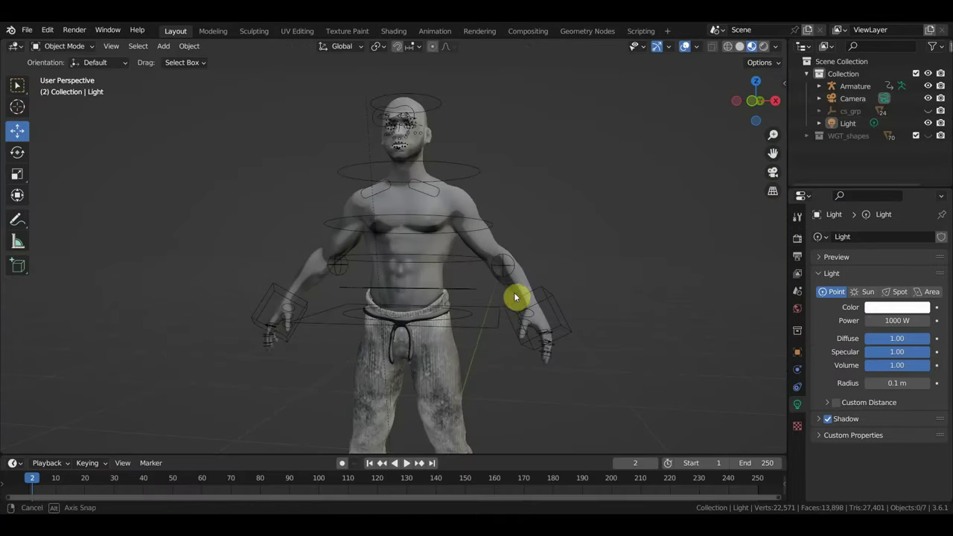
- Orbit and zoom around the character to a side view, then switch to the Shading workspace
middle_drag(516, 298, 544, 302)
scroll(542, 301, up, 2)
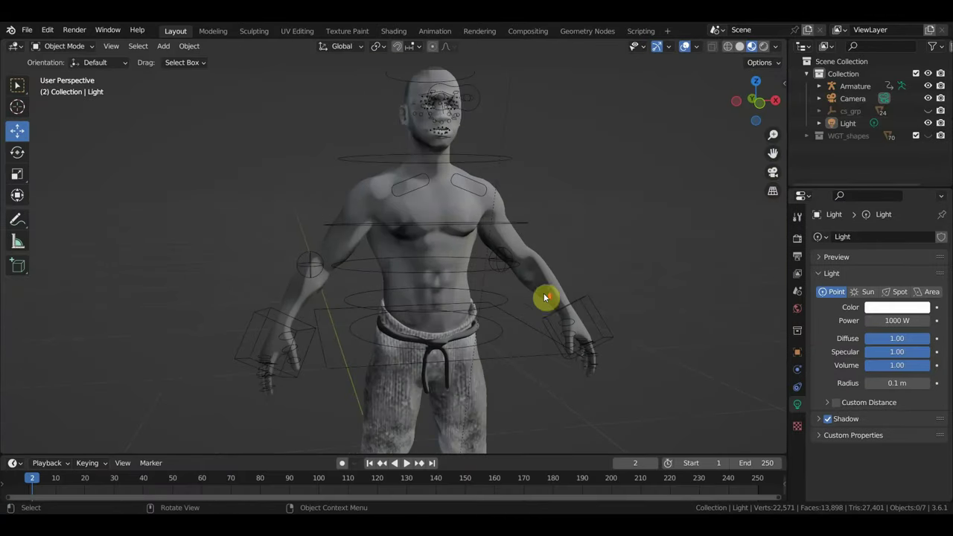
scroll(544, 298, up, 2)
scroll(544, 298, down, 3)
scroll(544, 298, down, 2)
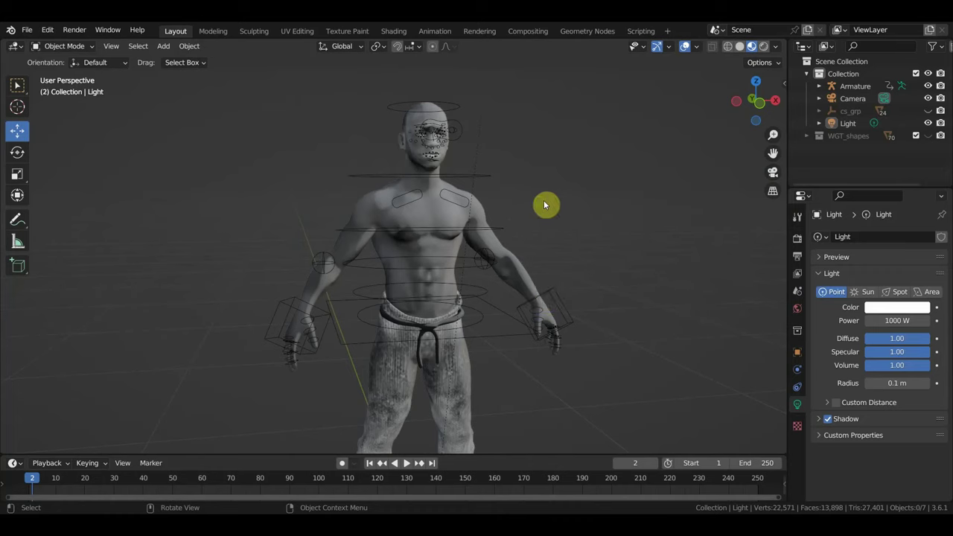
mouse_move(544, 205)
middle_down()
mouse_move(418, 210)
mouse_move(519, 209)
middle_up()
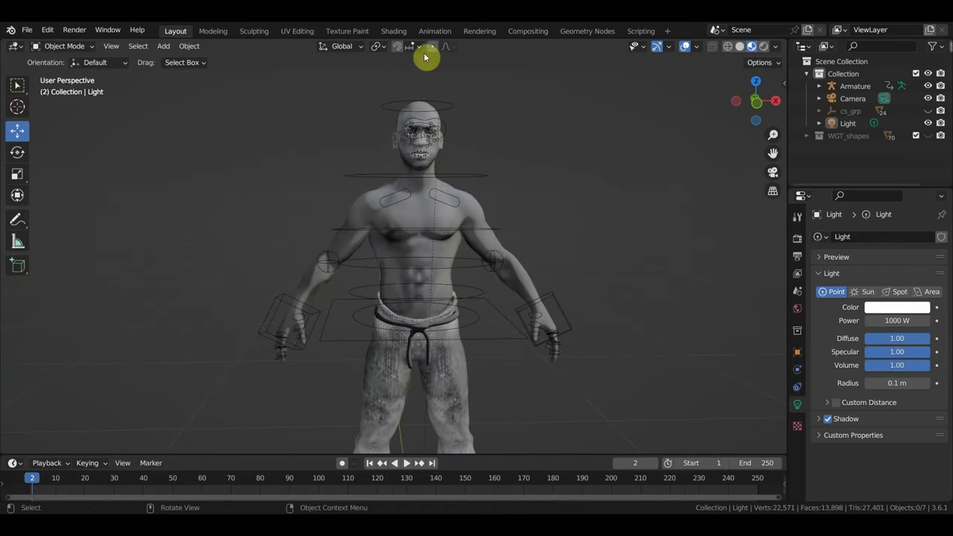
click(394, 30)
- Show the material node tree, zoom to the Color Ramp, and shift its second stop slightly
click(491, 249)
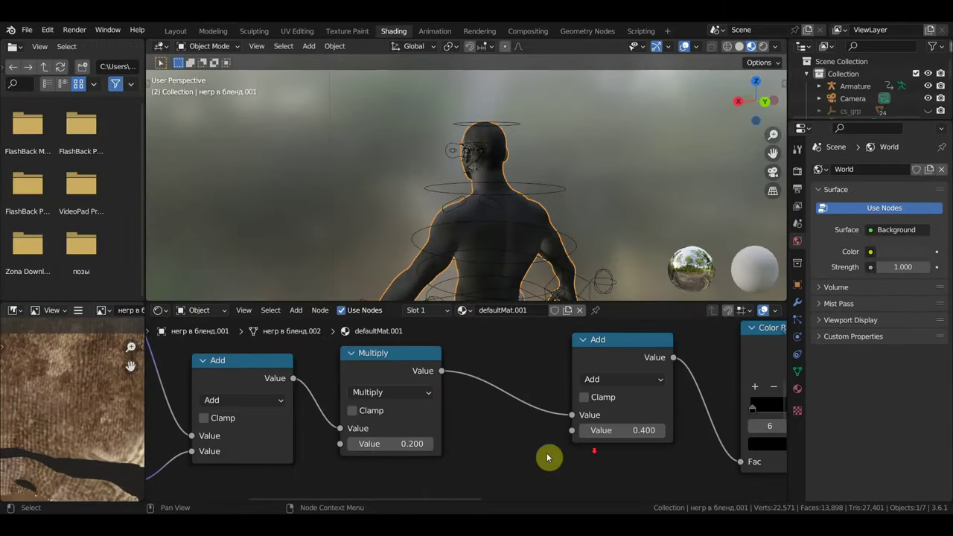
middle_drag(581, 451, 421, 440)
scroll(600, 468, up, 1)
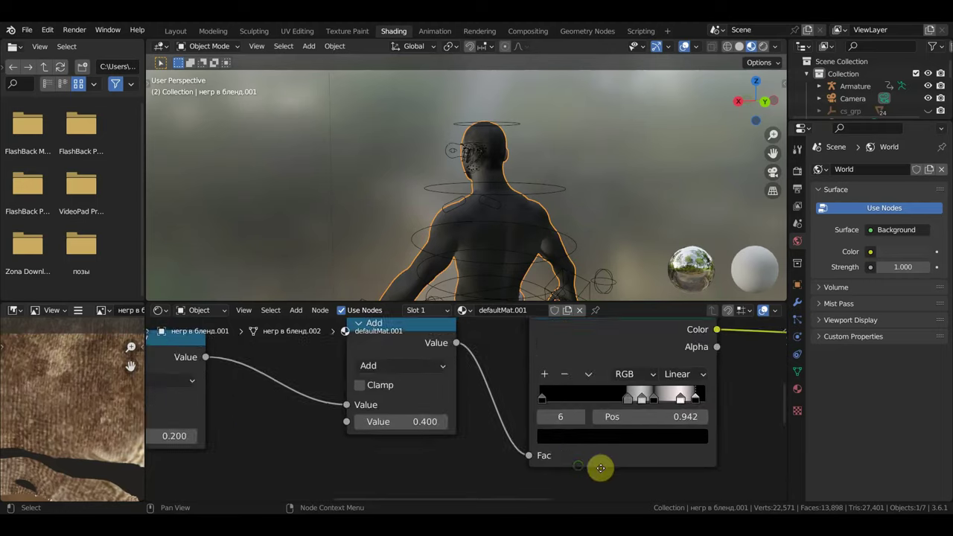
middle_drag(600, 468, 415, 468)
scroll(574, 457, up, 2)
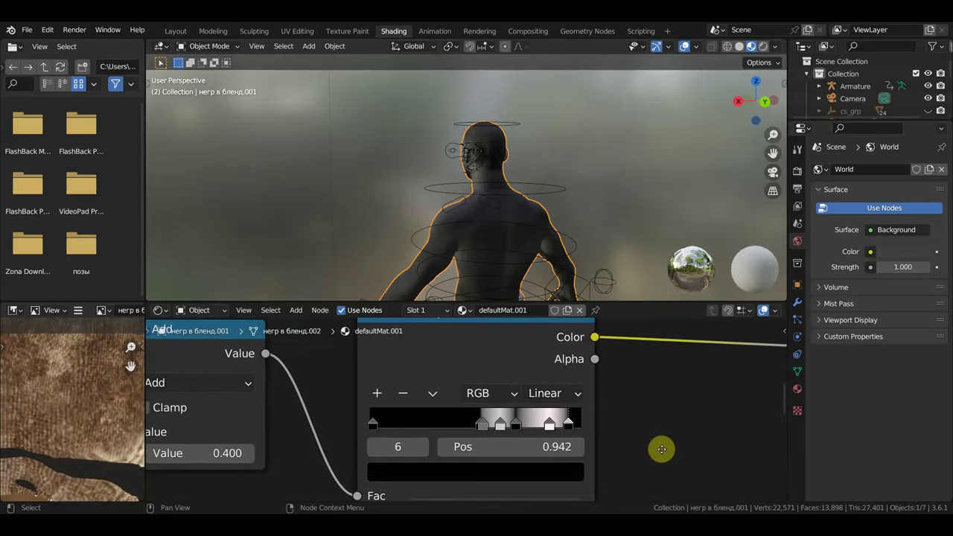
click(486, 426)
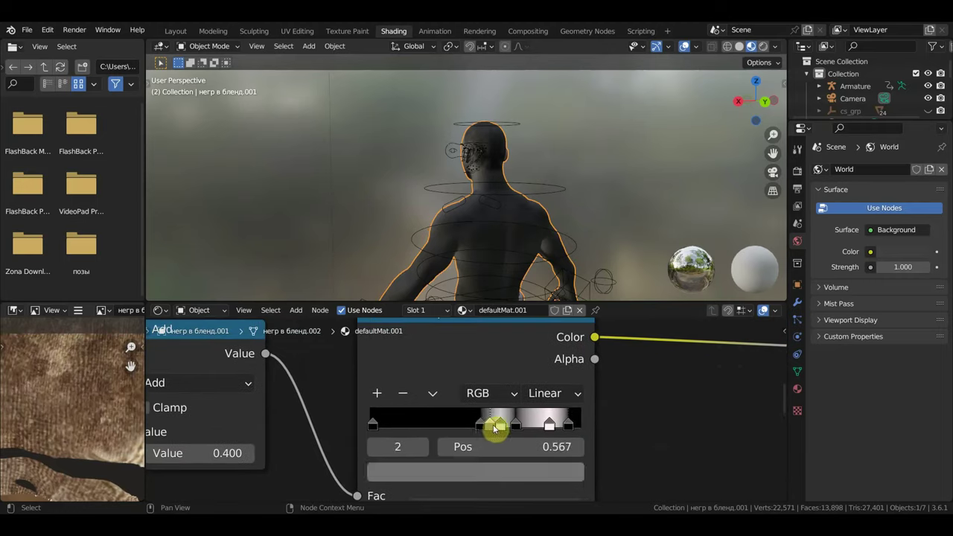
mouse_move(494, 428)
mouse_down()
mouse_move(484, 426)
mouse_move(503, 430)
mouse_up()
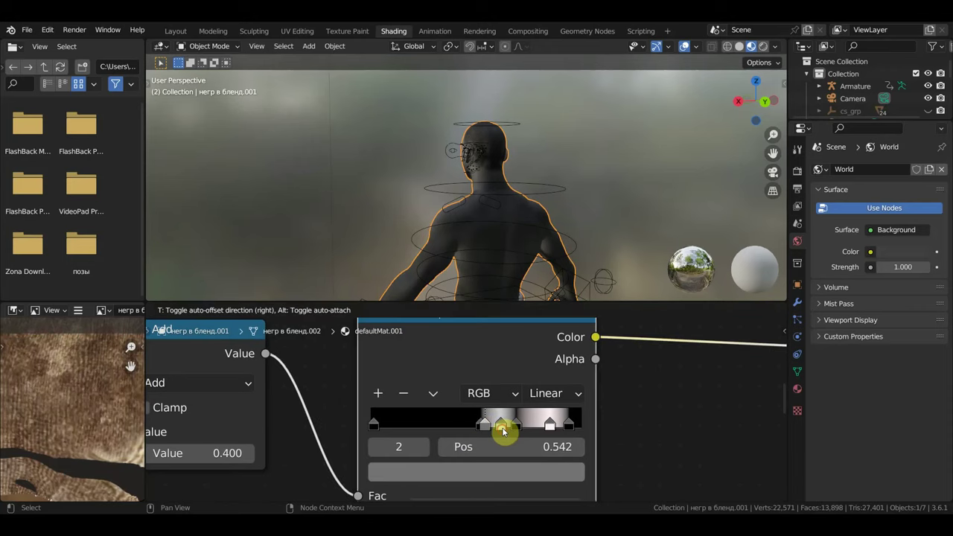
- Move the Color Ramp stops: fifth to 0.836, fourth to 0.724, light third to about 0.585
click(504, 431)
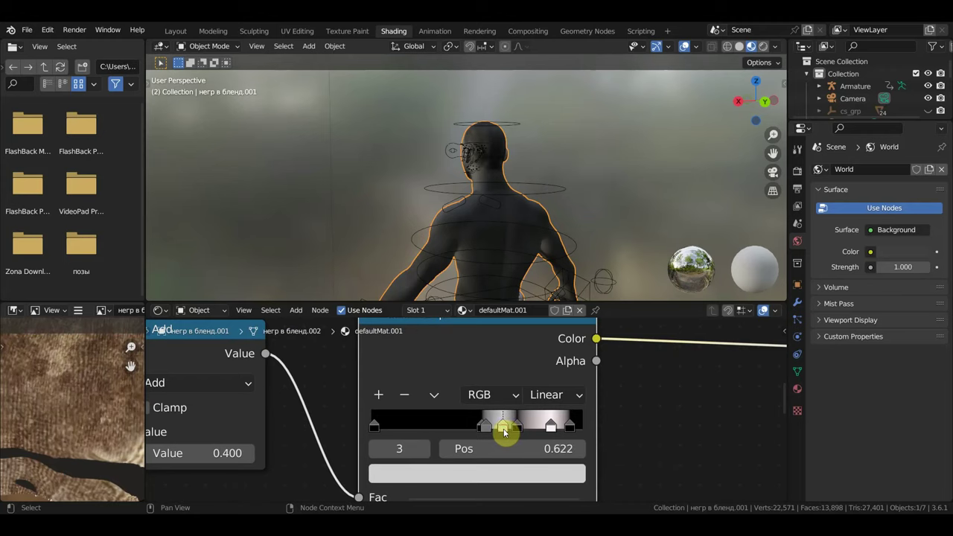
click(519, 429)
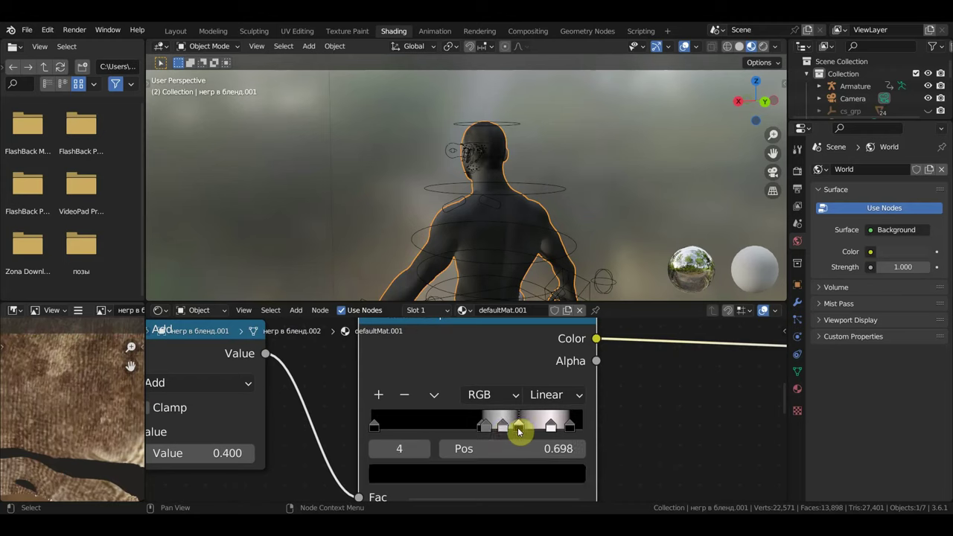
drag(551, 431, 548, 430)
mouse_move(517, 268)
middle_down()
mouse_move(648, 286)
mouse_move(750, 266)
middle_up()
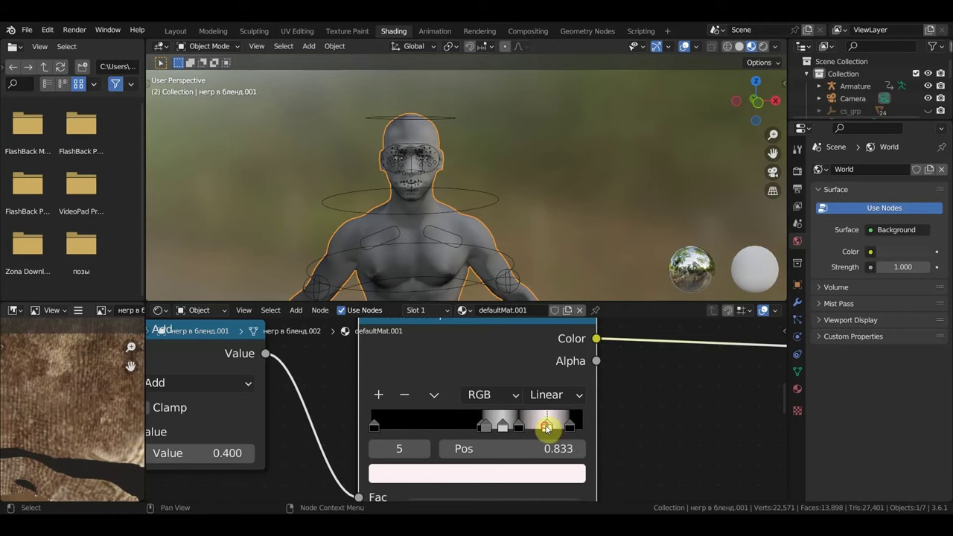
drag(519, 430, 523, 429)
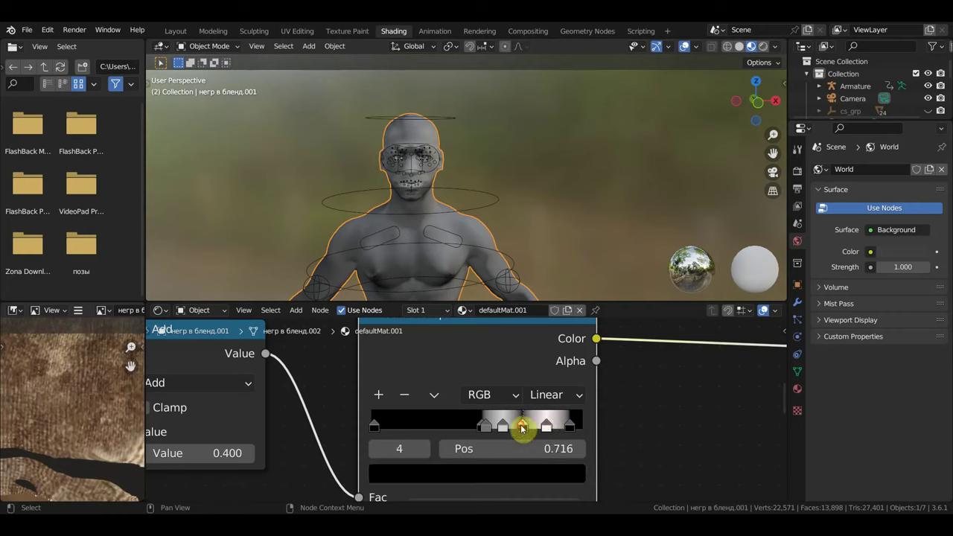
click(505, 428)
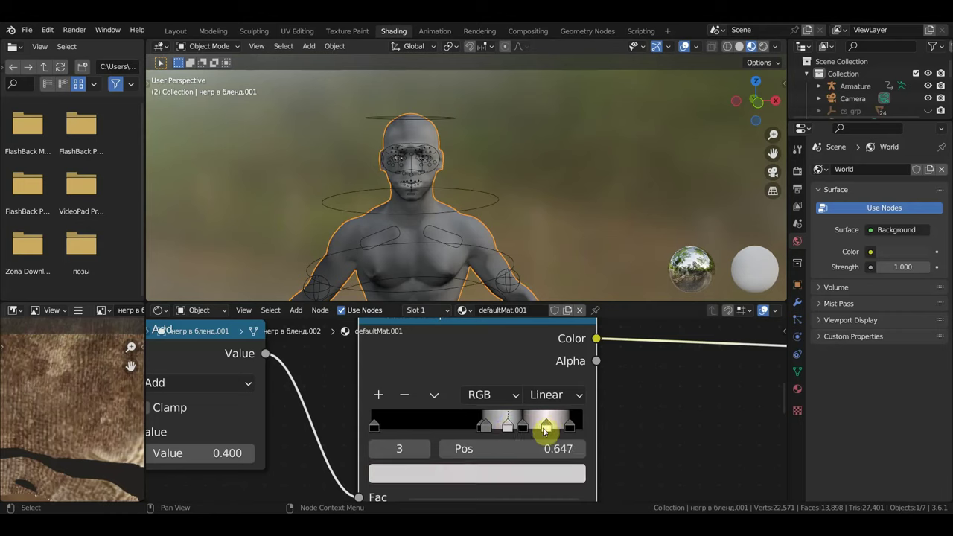
mouse_move(546, 432)
mouse_down()
mouse_move(571, 425)
mouse_move(424, 424)
mouse_move(562, 435)
mouse_move(589, 447)
mouse_up()
scroll(589, 447, down, 3)
- Move the last Color Ramp stop to position 0.920
scroll(612, 452, down, 3)
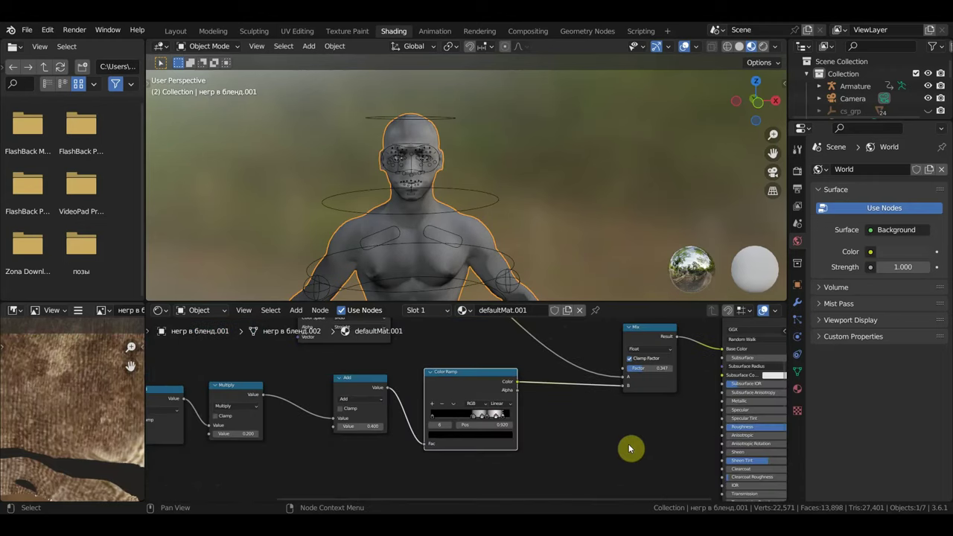
mouse_move(630, 447)
middle_down()
mouse_move(643, 439)
mouse_move(636, 469)
middle_up()
scroll(409, 455, up, 1)
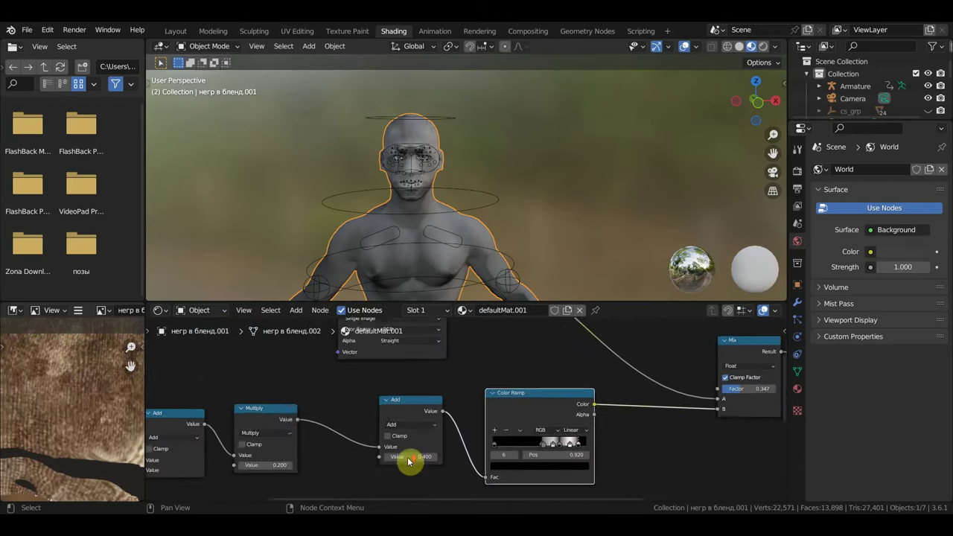
scroll(376, 461, up, 1)
- Detach the Multiply link from the Add node and zoom out to see the whole chain
drag(373, 452, 356, 448)
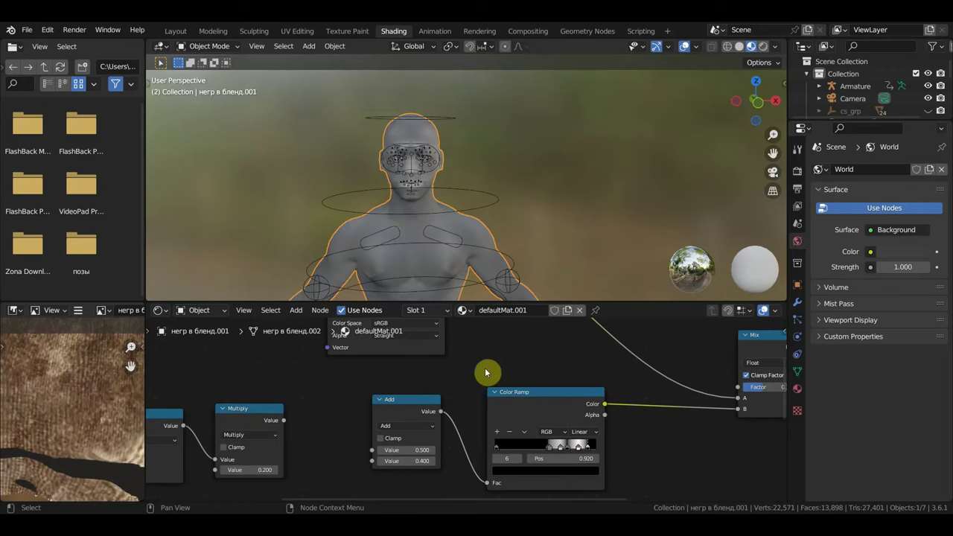
middle_drag(564, 230, 590, 219)
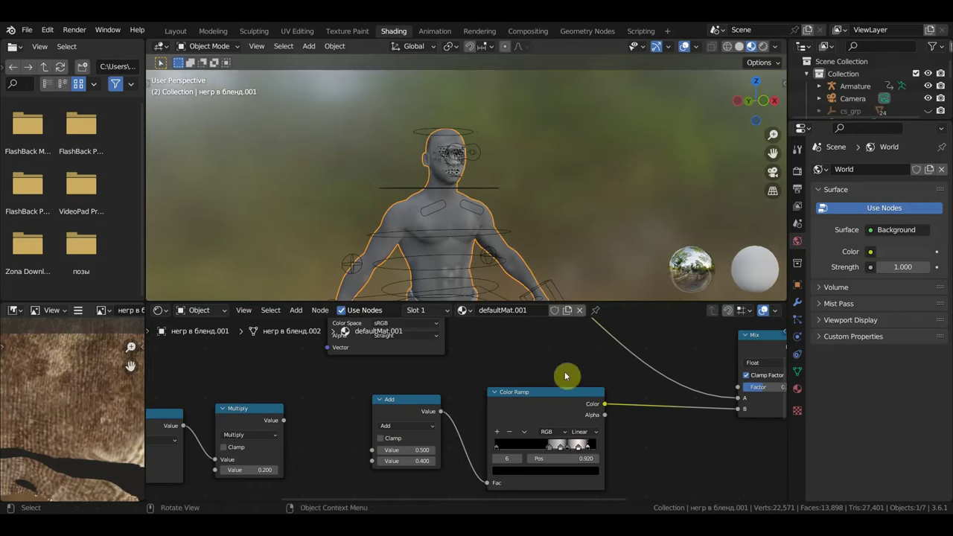
scroll(628, 413, down, 2)
scroll(628, 413, down, 2)
middle_drag(630, 417, 616, 449)
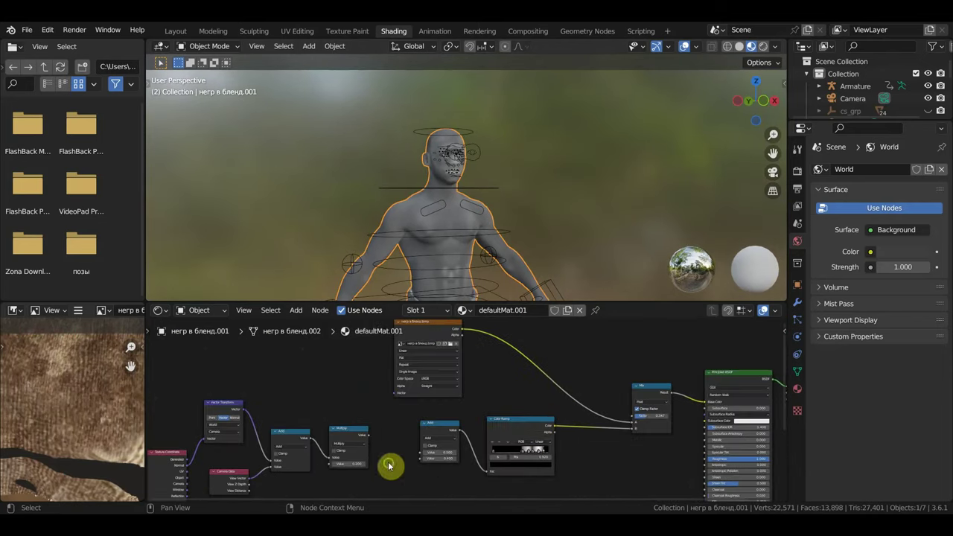
scroll(417, 466, up, 1)
scroll(446, 463, up, 1)
scroll(439, 462, up, 2)
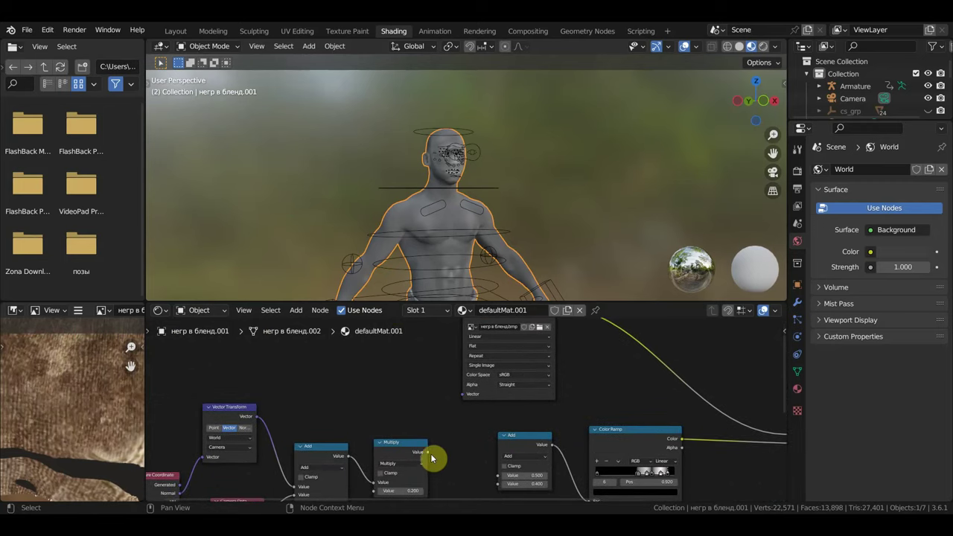
- Try Multiply in the Add node's lower input, then reconnect it to the first input, leaving the other value at 0.400
drag(429, 452, 499, 415)
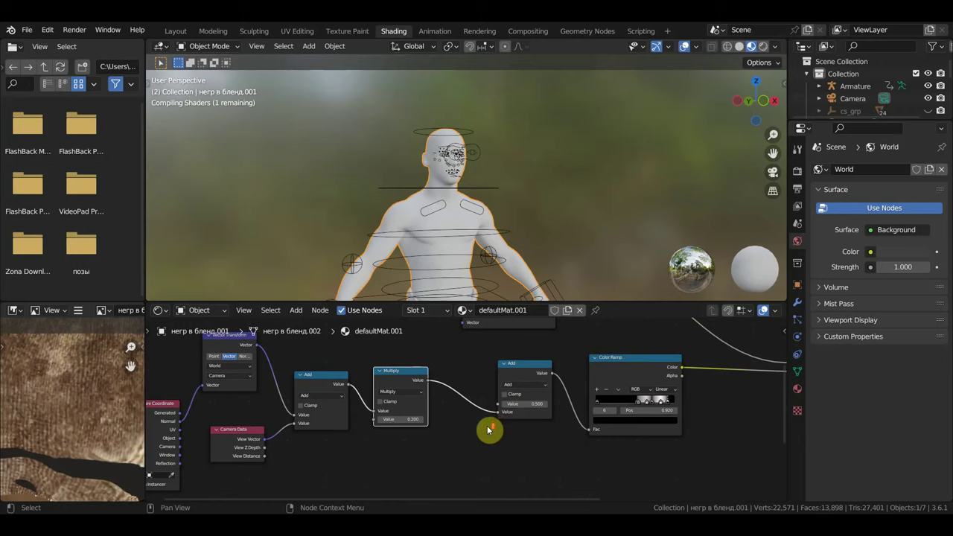
scroll(491, 431, up, 1)
scroll(492, 432, up, 1)
scroll(496, 432, up, 1)
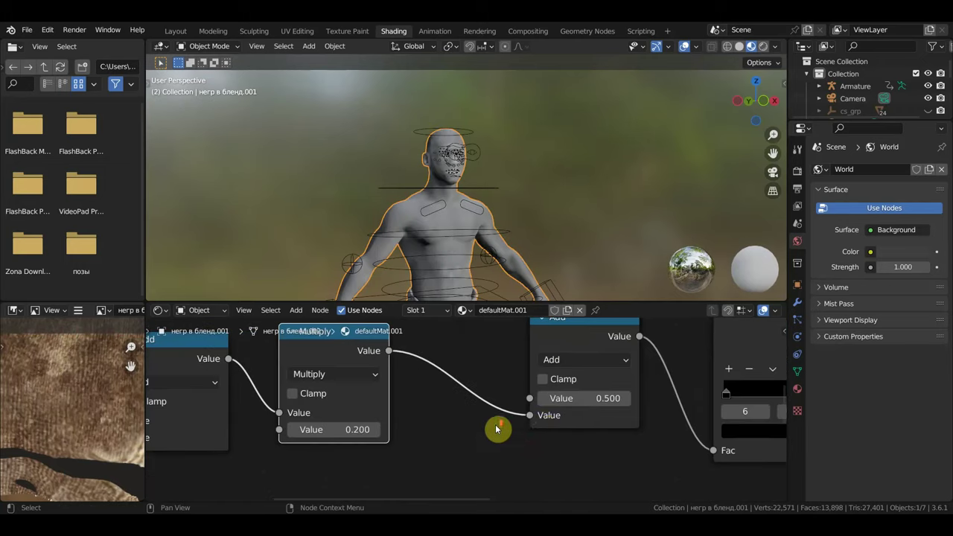
drag(605, 399, 605, 399)
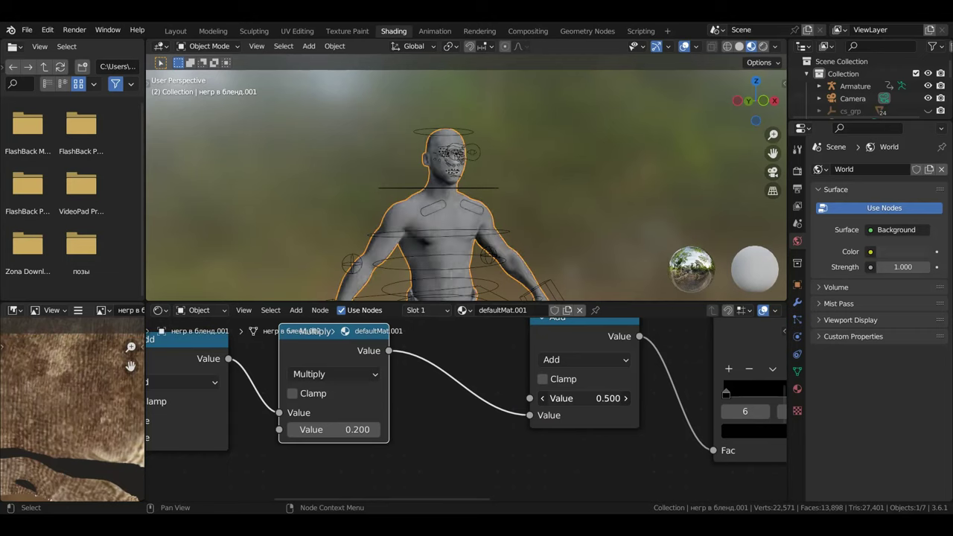
drag(529, 414, 530, 400)
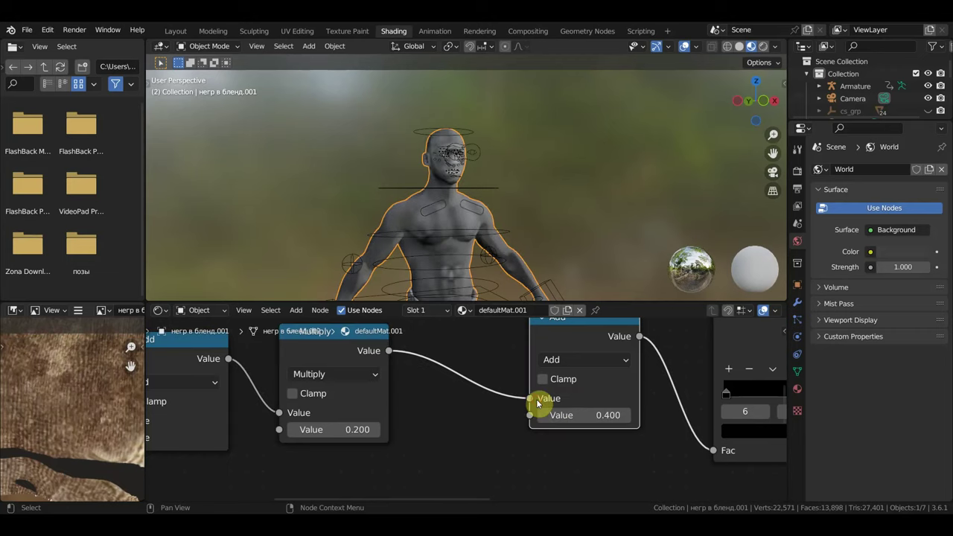
drag(607, 415, 627, 418)
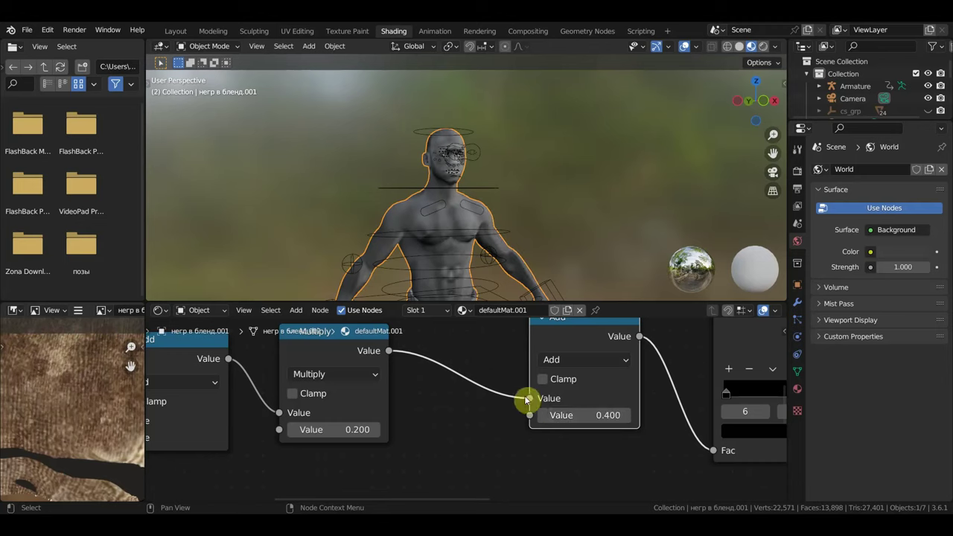
- Raise the Multiply factor through 0.300 and 0.700 to 1.100
drag(357, 430, 378, 430)
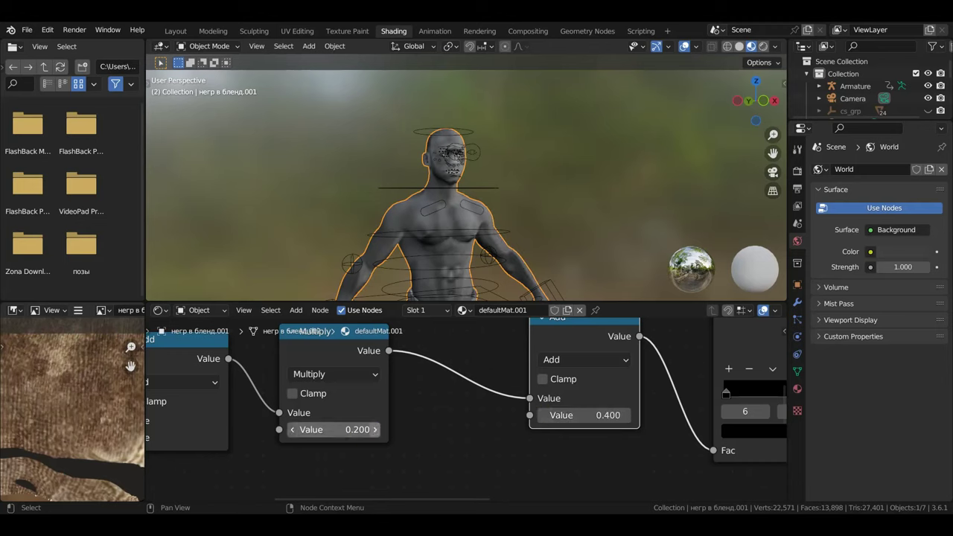
mouse_move(414, 436)
middle_down()
mouse_move(489, 434)
mouse_move(610, 457)
middle_up()
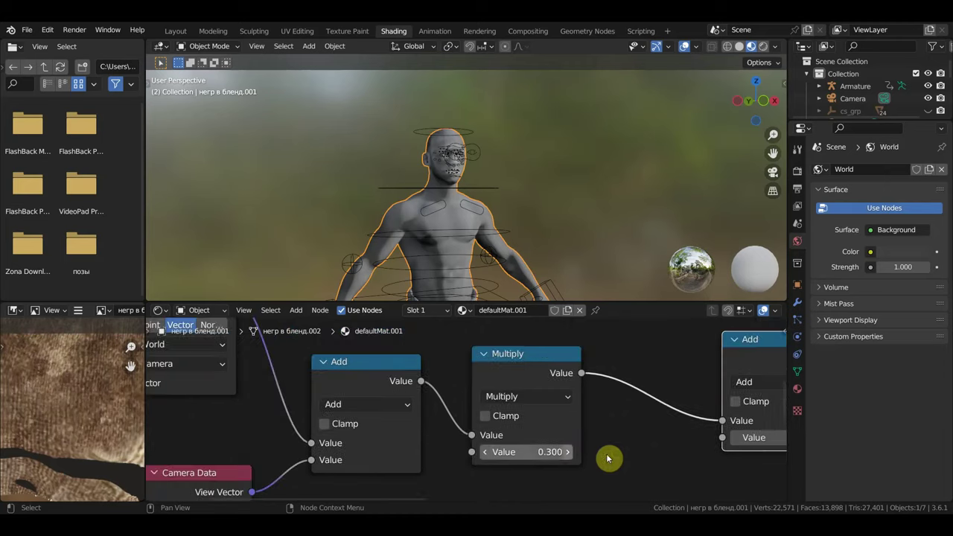
drag(543, 452, 626, 452)
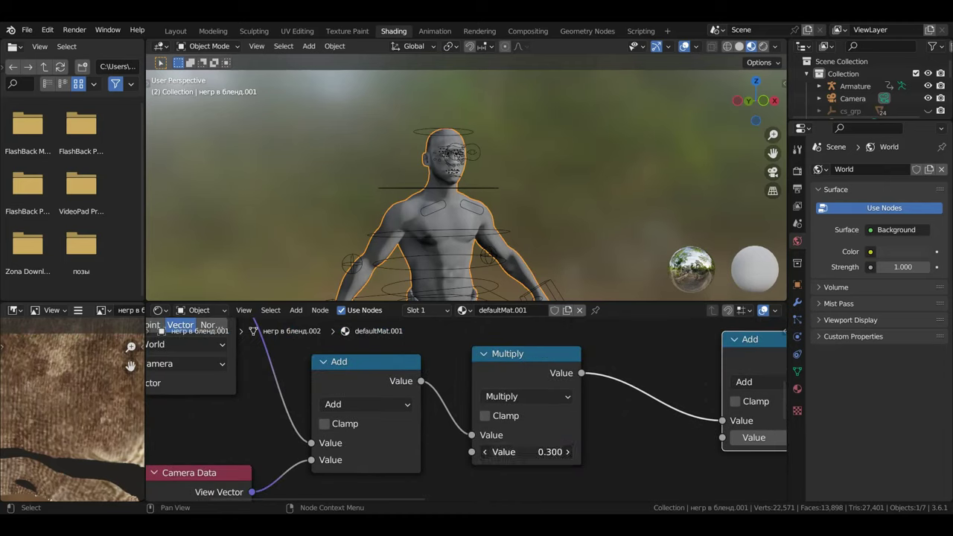
drag(550, 452, 549, 326)
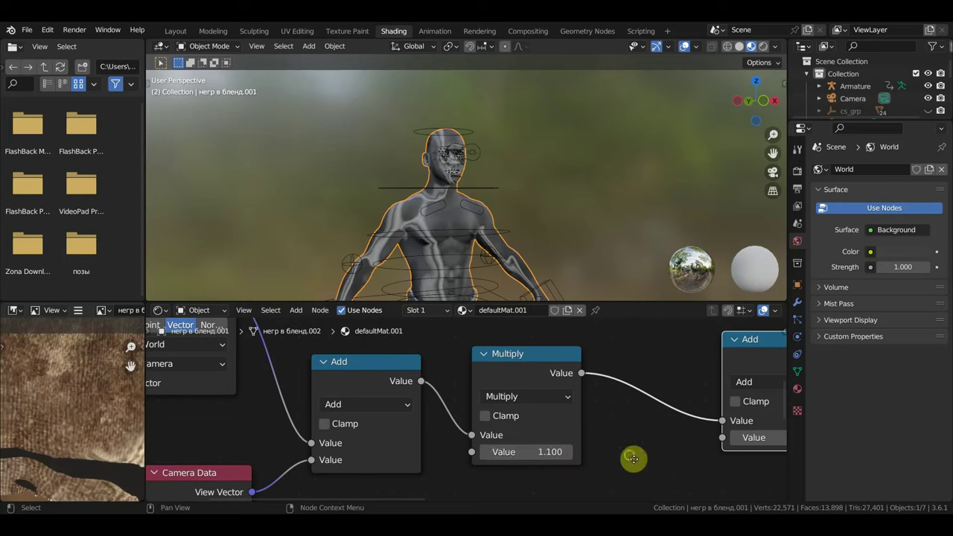
- Set the second Add node's value to 0.900 after trying 2.000
middle_drag(631, 458, 556, 452)
mouse_move(690, 440)
mouse_down()
mouse_move(737, 440)
mouse_move(708, 435)
mouse_move(717, 435)
mouse_up()
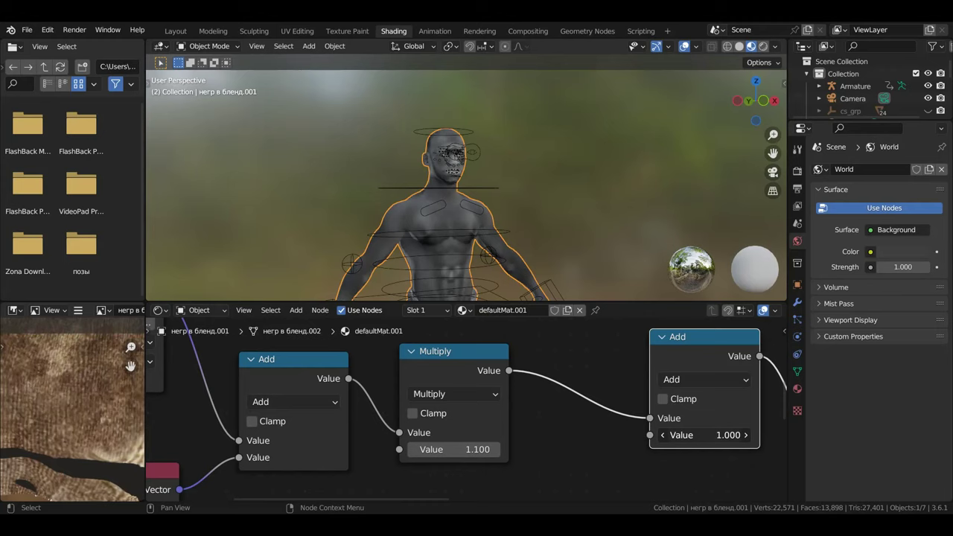
drag(716, 435, 713, 435)
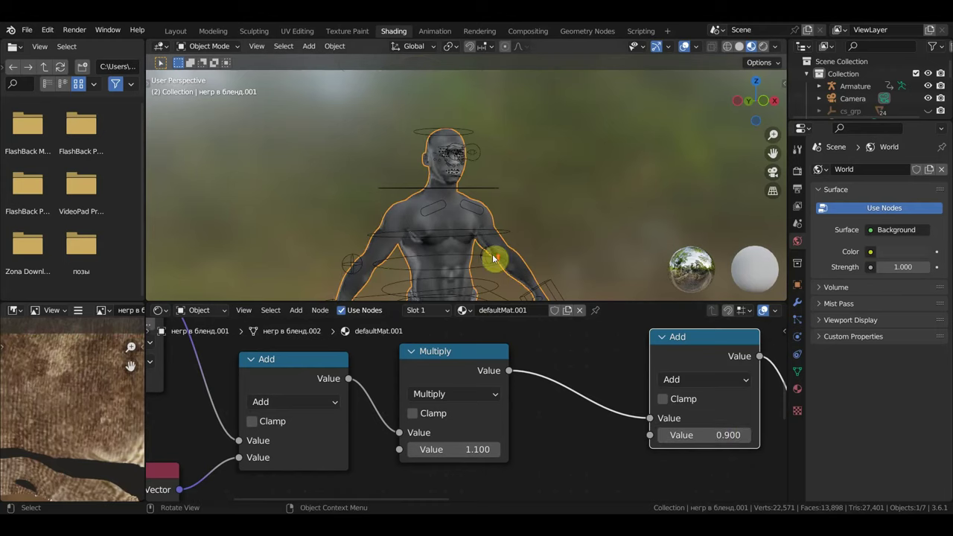
scroll(493, 259, up, 4)
scroll(502, 250, down, 3)
scroll(504, 254, down, 3)
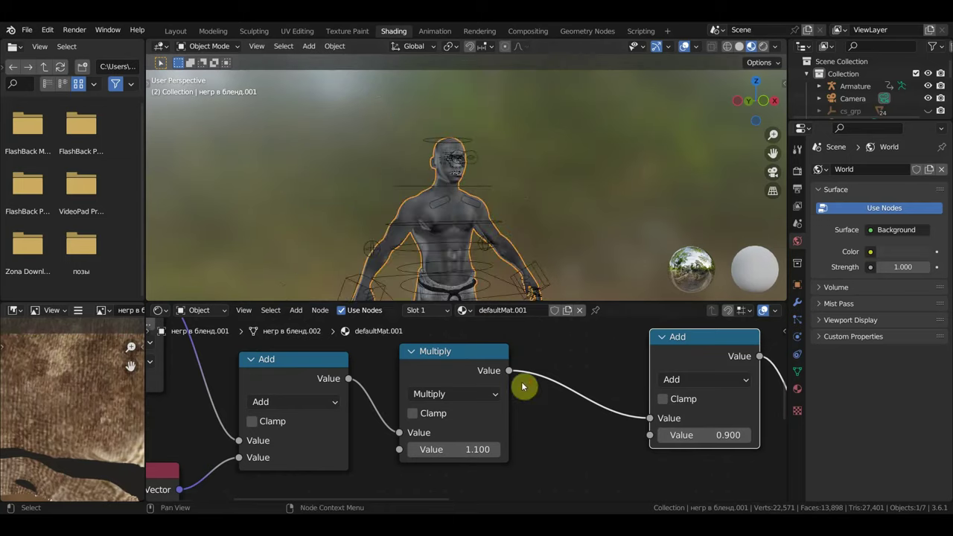
scroll(529, 441, down, 2)
mouse_move(530, 442)
middle_down()
mouse_move(761, 456)
mouse_move(718, 492)
middle_up()
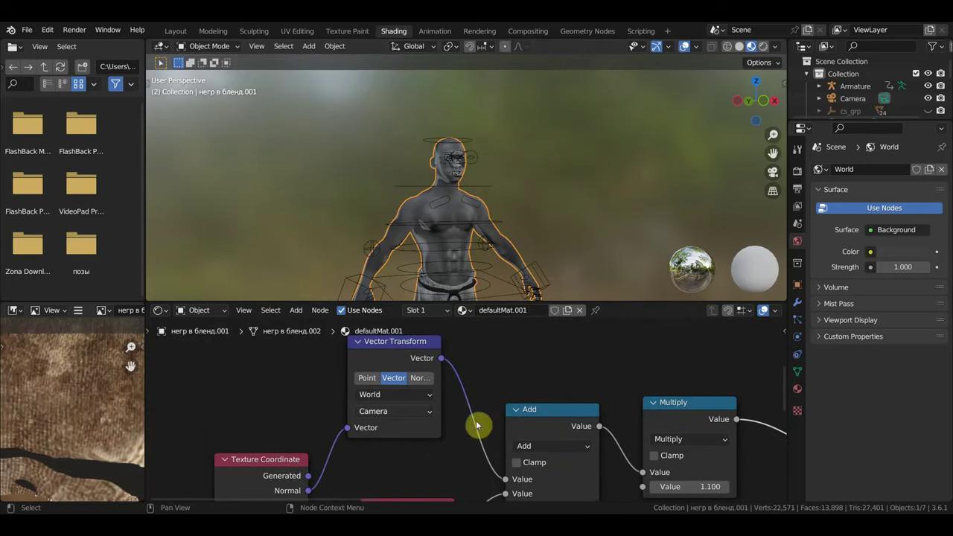
- Switch the Vector Transform type to Point and bring the math nodes into view
click(367, 378)
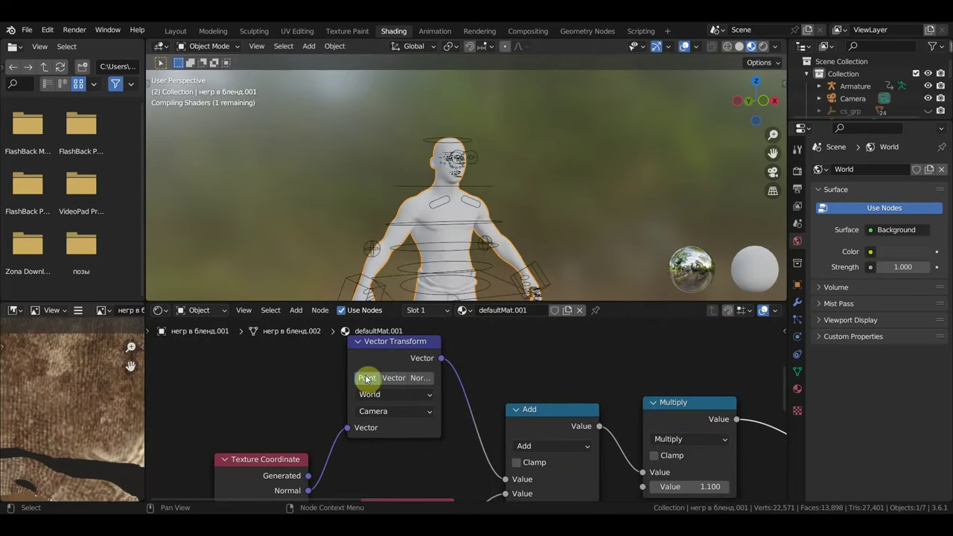
scroll(477, 260, up, 2)
scroll(474, 259, up, 3)
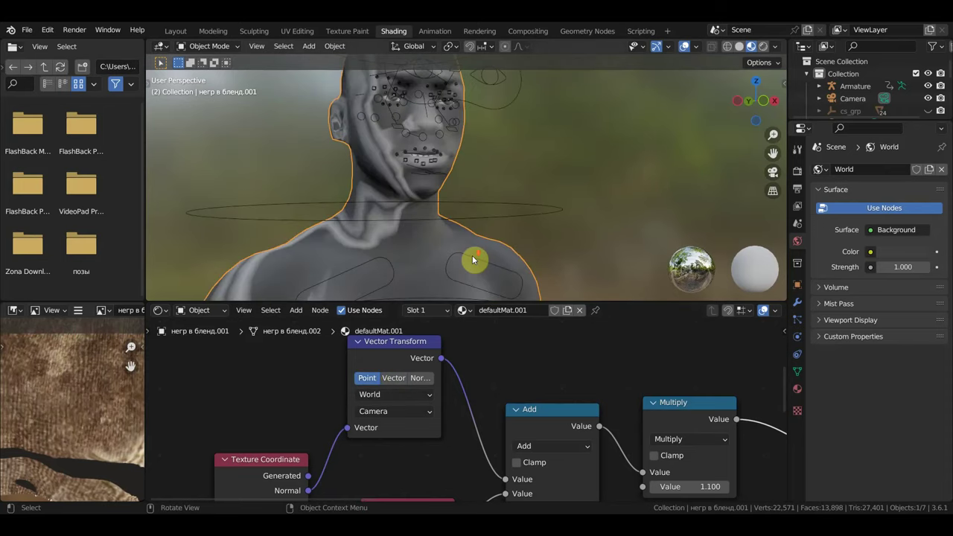
scroll(481, 261, down, 3)
middle_drag(621, 479, 592, 392)
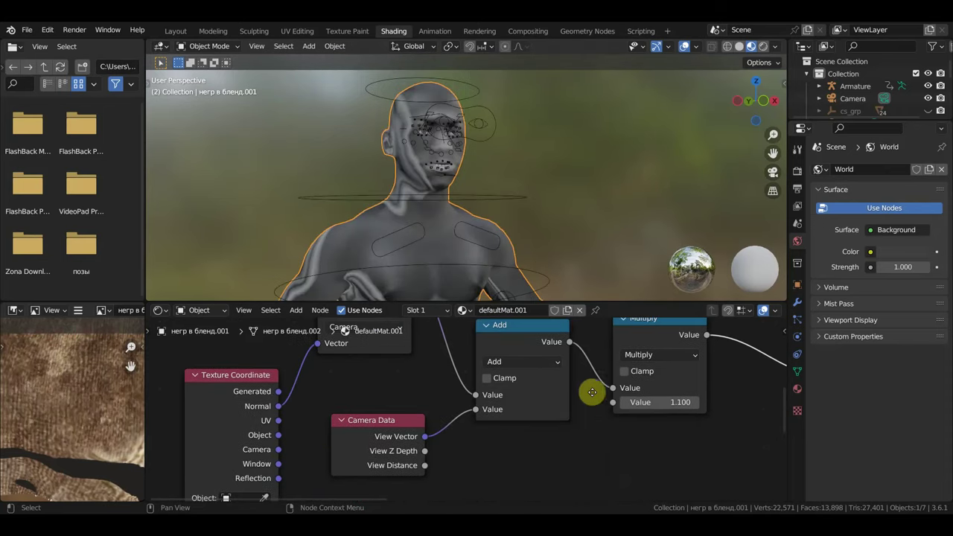
- Enter 0, then 0.3, as the Multiply node's second value
click(651, 402)
text(0)
key(Return)
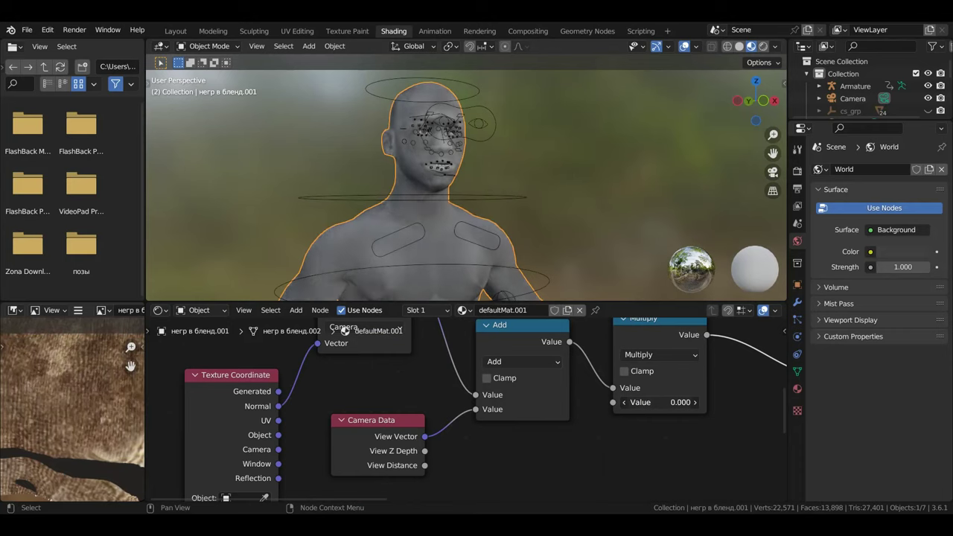
click(651, 402)
text(0.3)
key(Return)
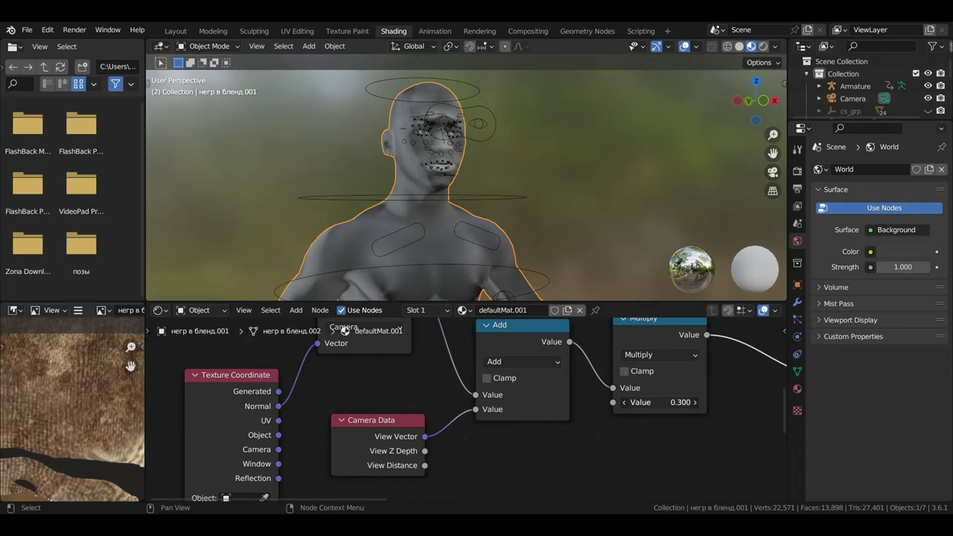
middle_drag(381, 340, 432, 415)
scroll(444, 464, down, 1)
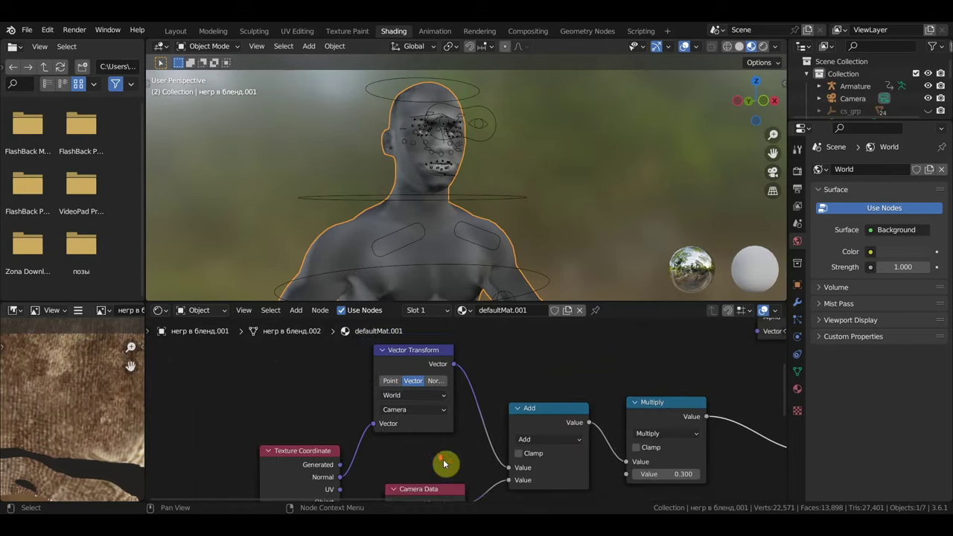
mouse_move(444, 463)
middle_down()
mouse_move(489, 398)
mouse_move(492, 375)
middle_up()
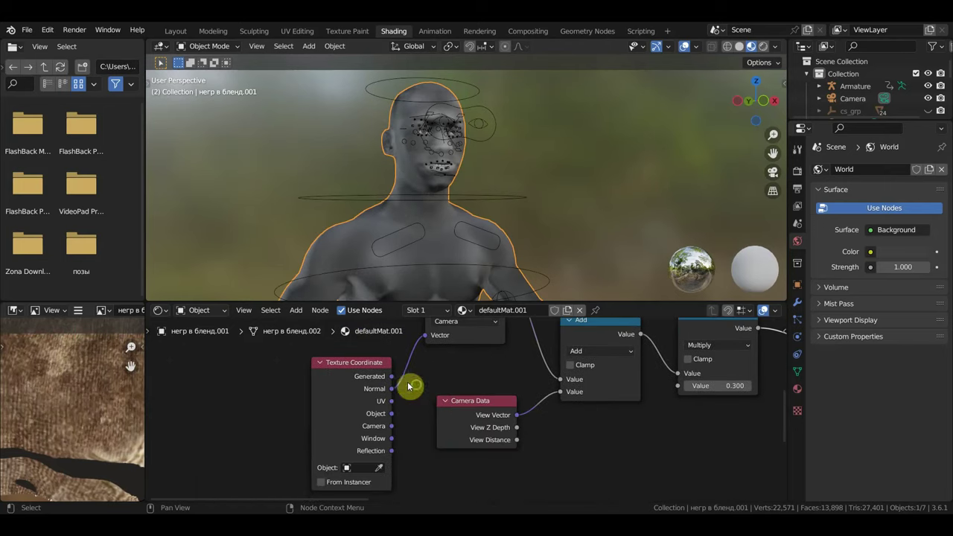
- Test UV, Object, Reflection and Generated into Vector Transform, ending with Normal reconnected
middle_drag(408, 387, 418, 414)
mouse_move(402, 430)
mouse_down()
mouse_move(442, 375)
mouse_move(437, 365)
mouse_up()
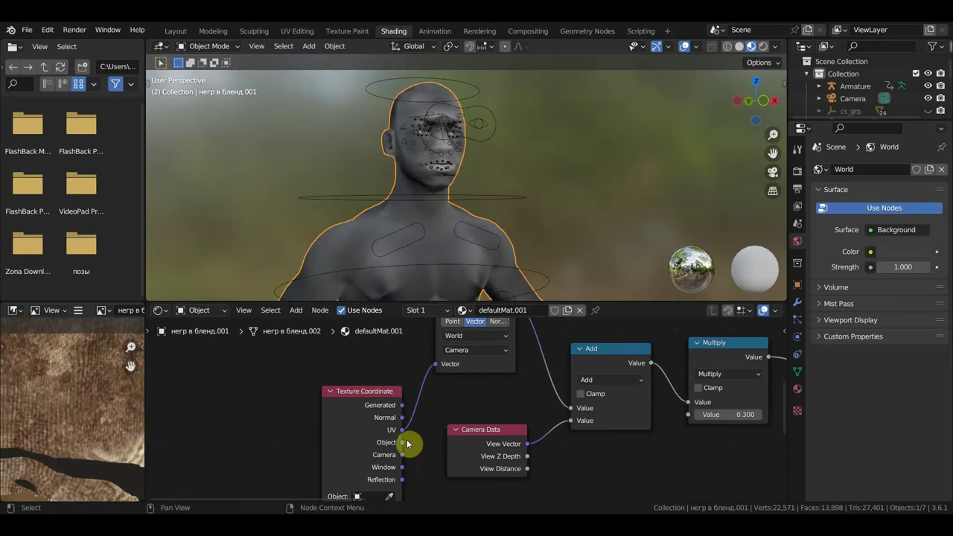
drag(403, 444, 438, 364)
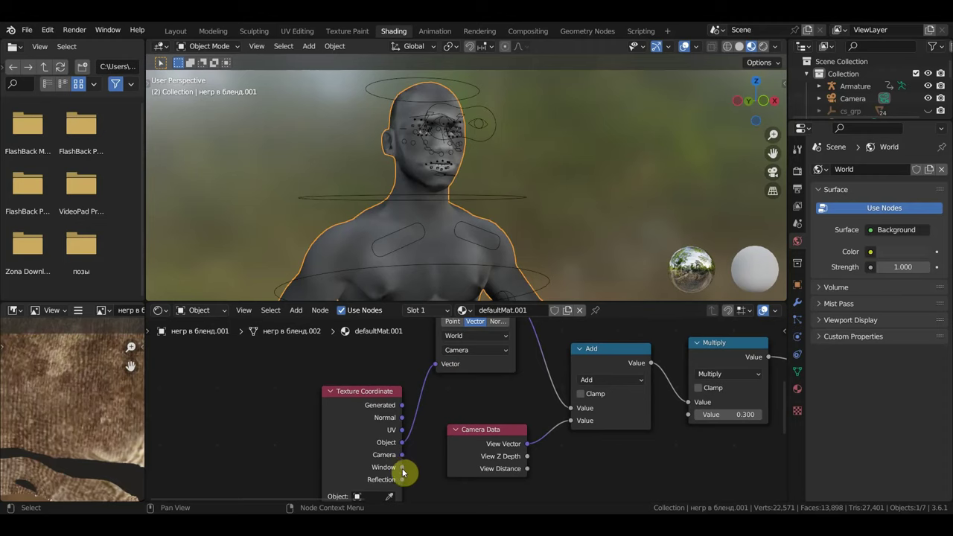
drag(403, 480, 437, 365)
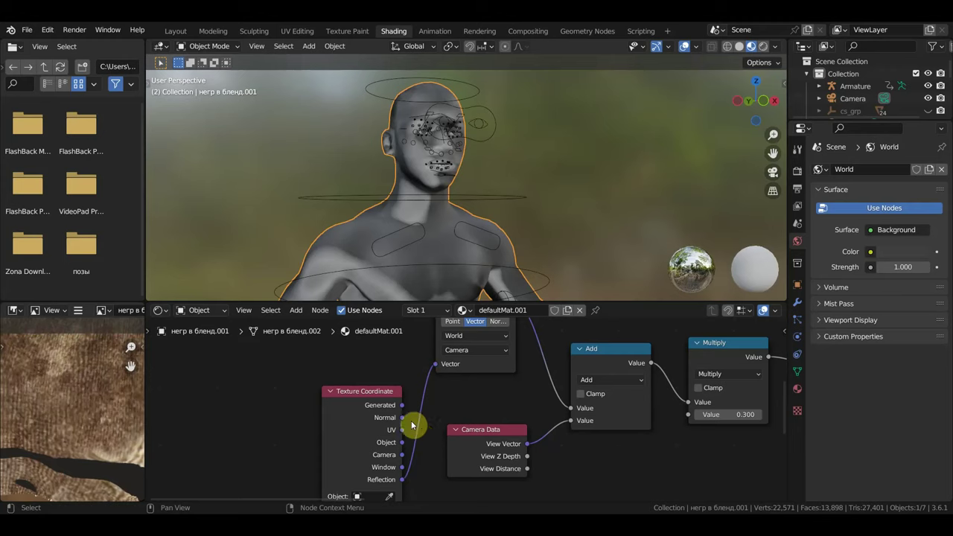
drag(403, 405, 438, 363)
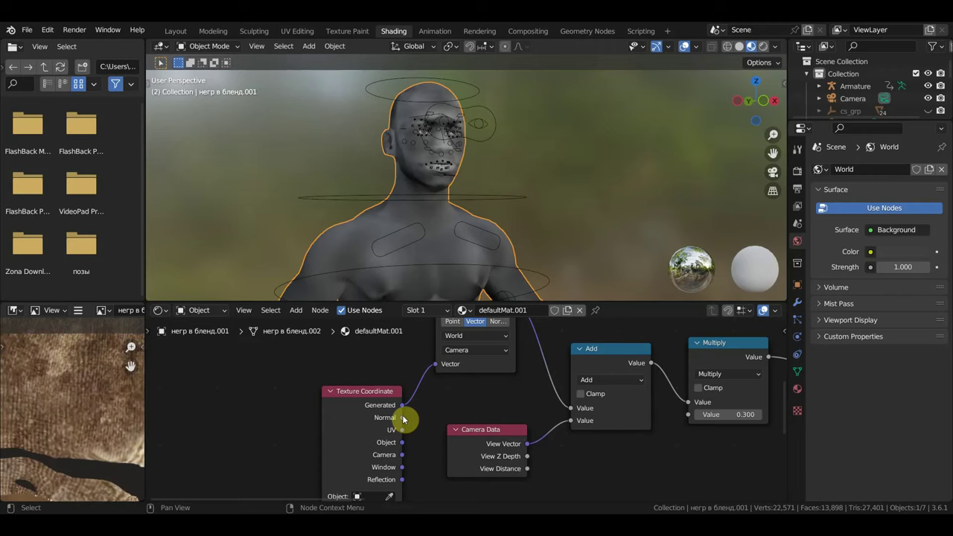
drag(402, 418, 445, 366)
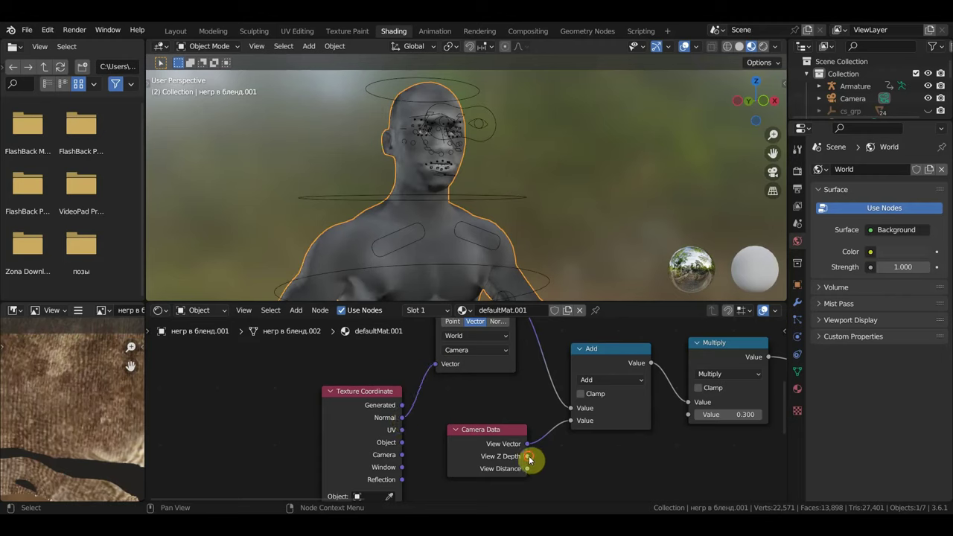
- Try View Z Depth and View Distance on the Add node, then reconnect View Vector
drag(528, 457, 576, 421)
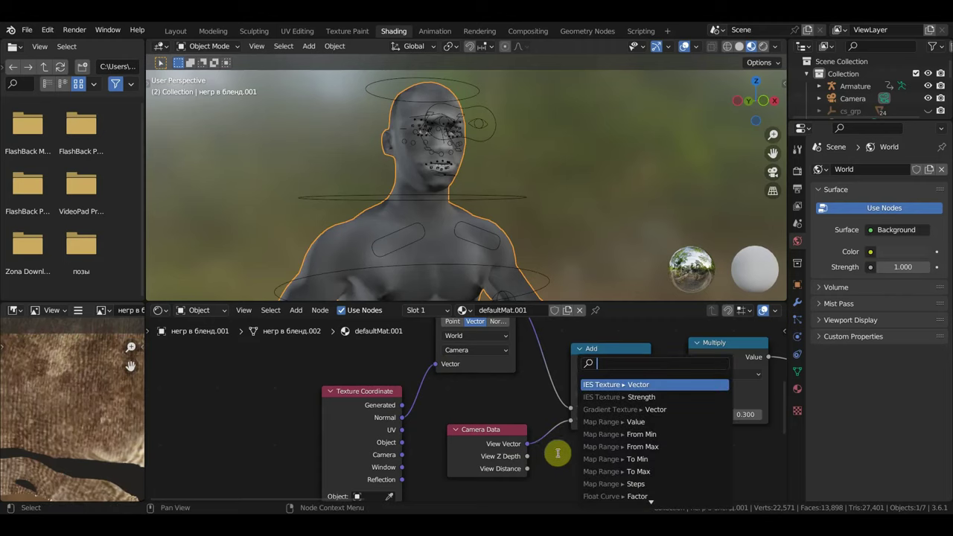
key(Escape)
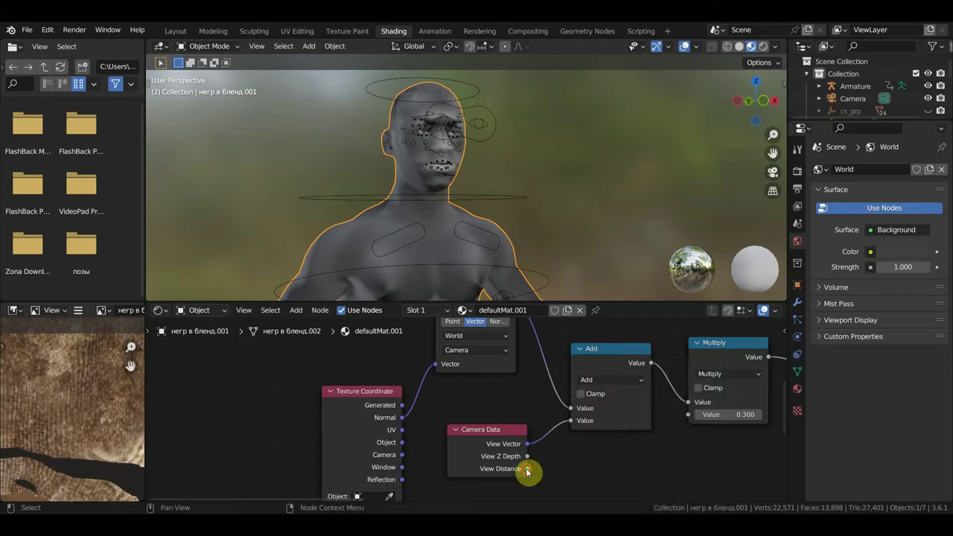
drag(527, 470, 572, 421)
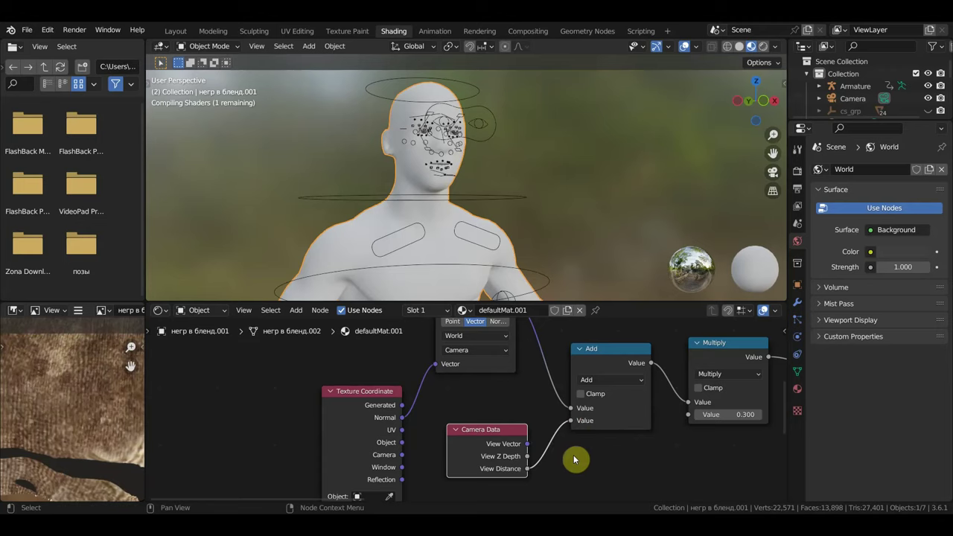
middle_drag(589, 452, 509, 467)
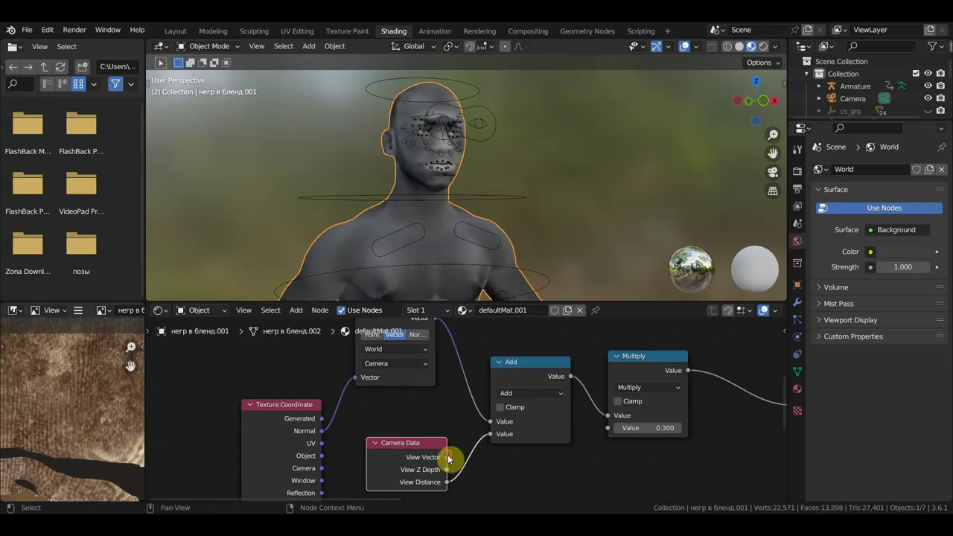
drag(449, 458, 491, 436)
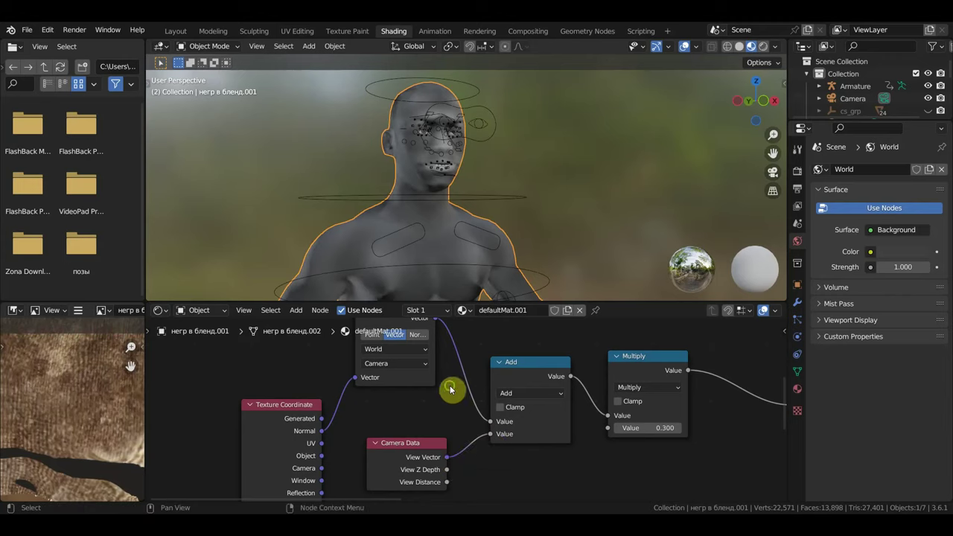
- Set the Vector Transform's Convert From to Camera, after briefly trying Object
middle_drag(450, 388, 440, 410)
click(397, 382)
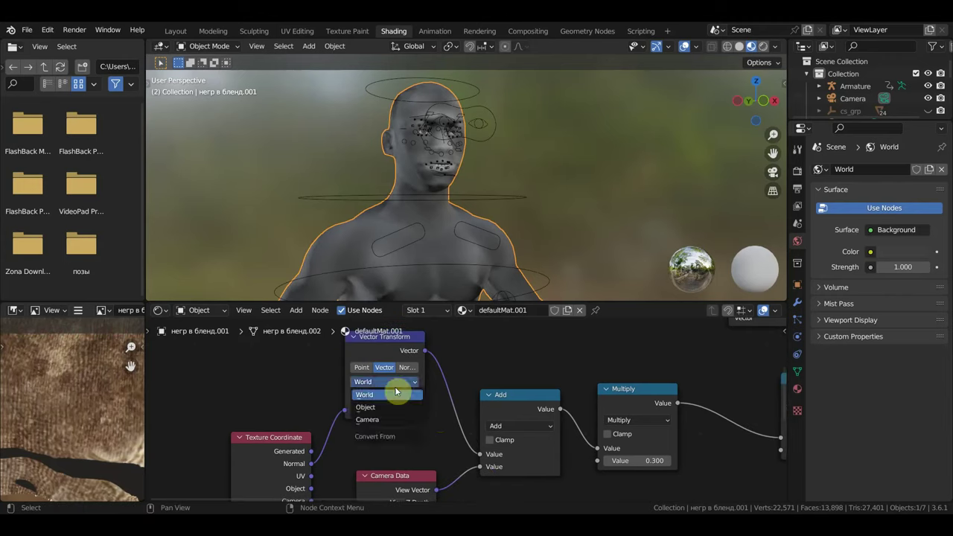
click(395, 408)
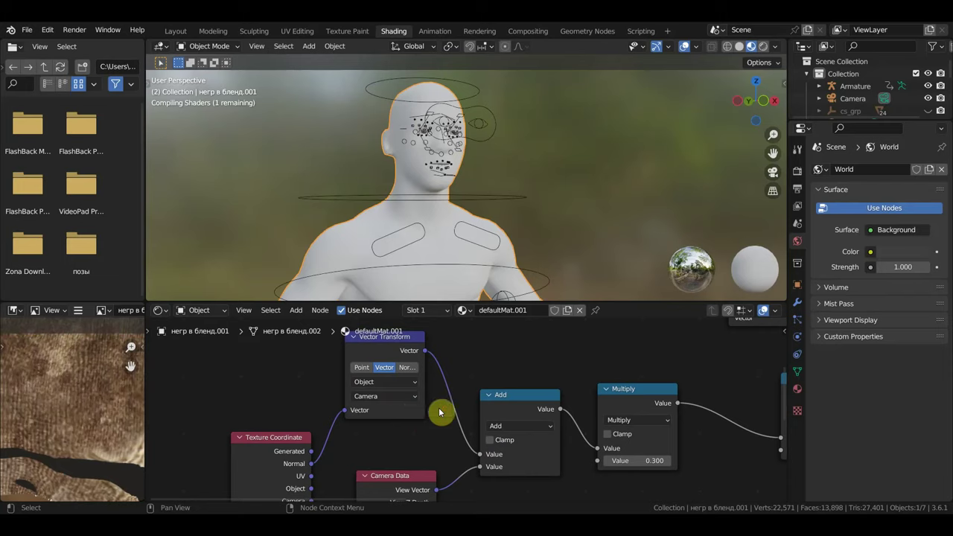
scroll(435, 412, up, 2)
scroll(469, 428, up, 1)
scroll(502, 253, up, 2)
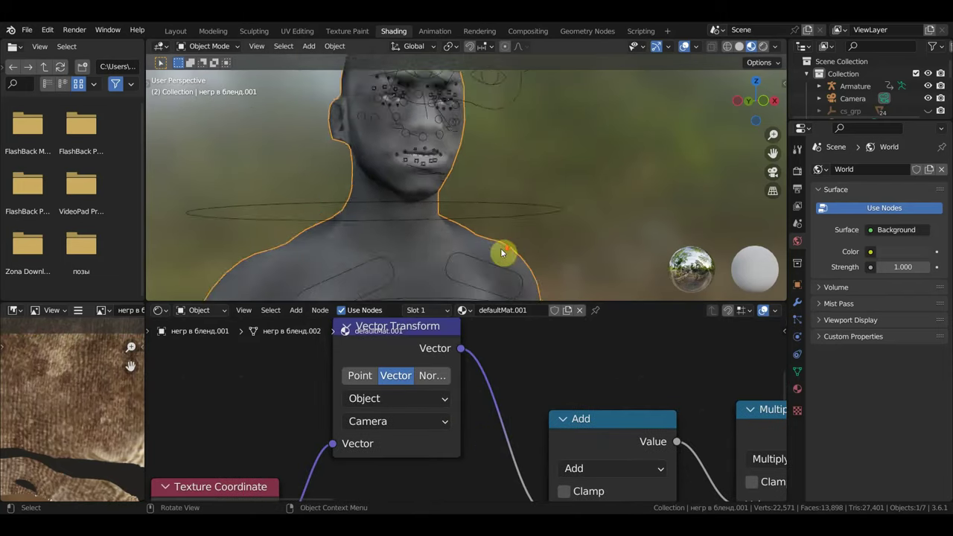
scroll(502, 254, down, 1)
scroll(504, 255, down, 1)
scroll(447, 402, up, 1)
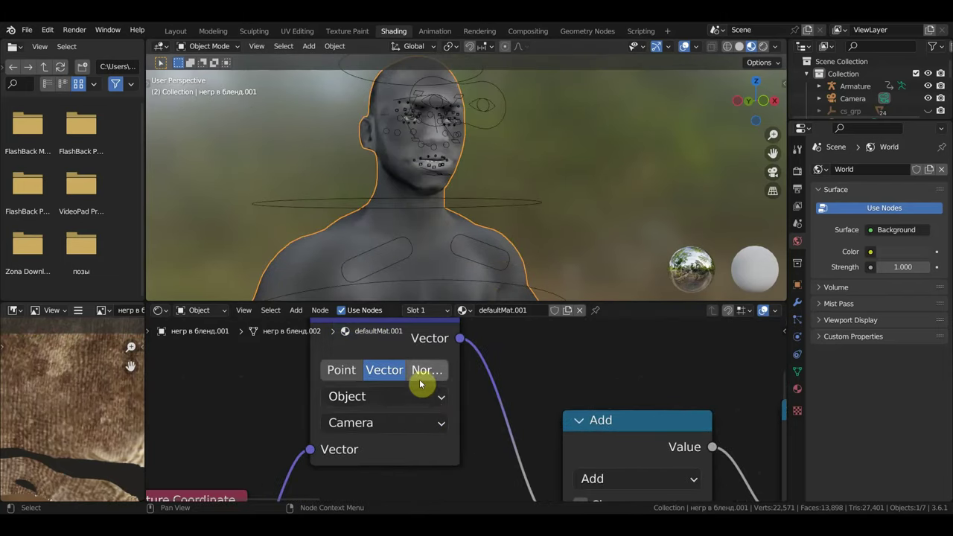
click(430, 397)
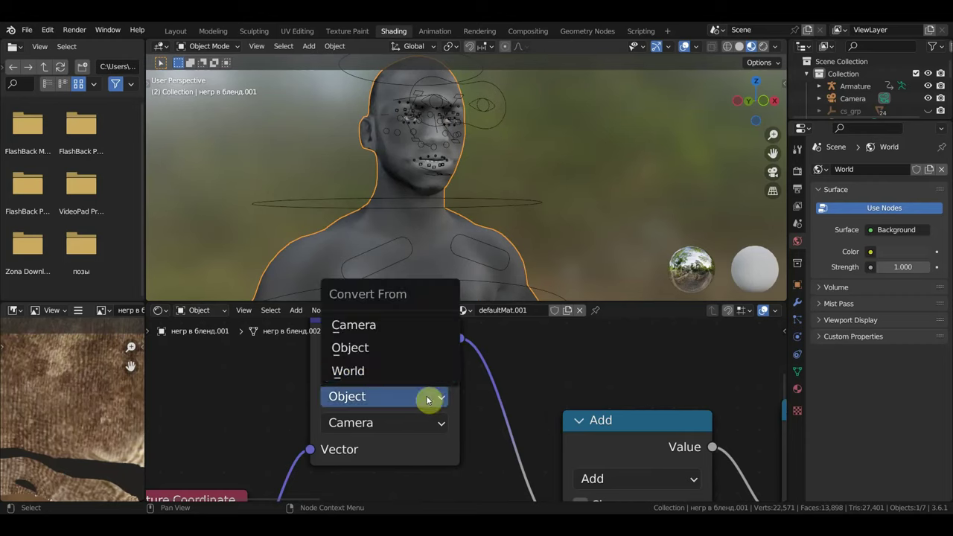
click(385, 330)
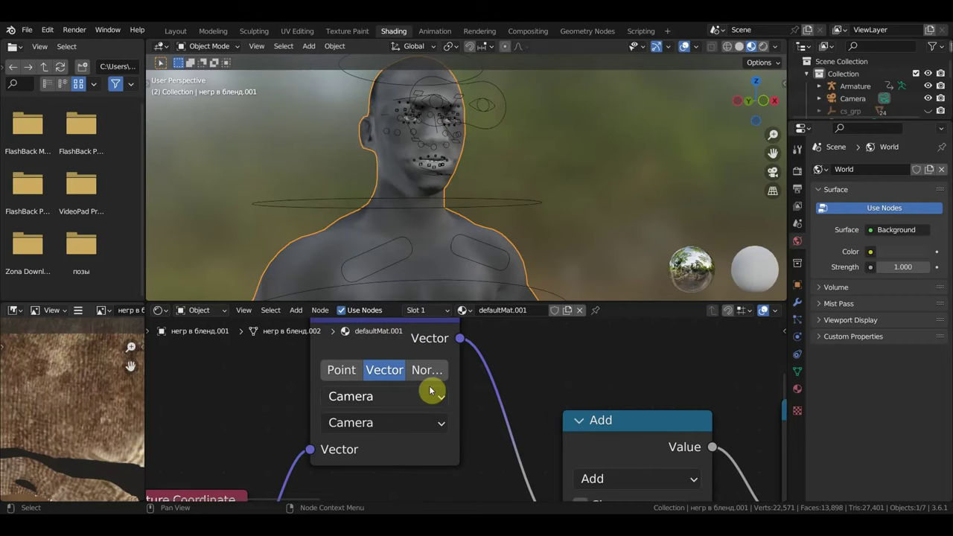
- Try Object as the Vector Transform's Convert To space
click(434, 424)
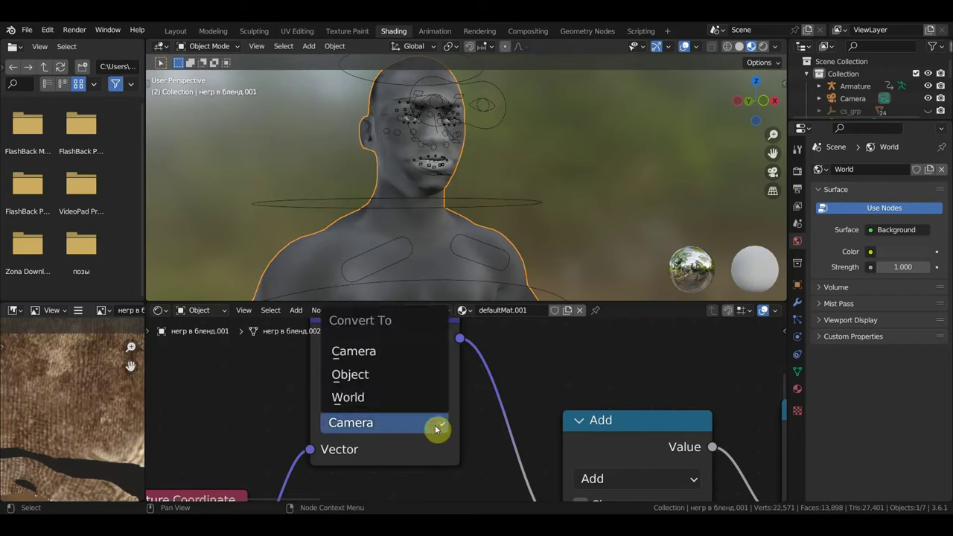
click(383, 382)
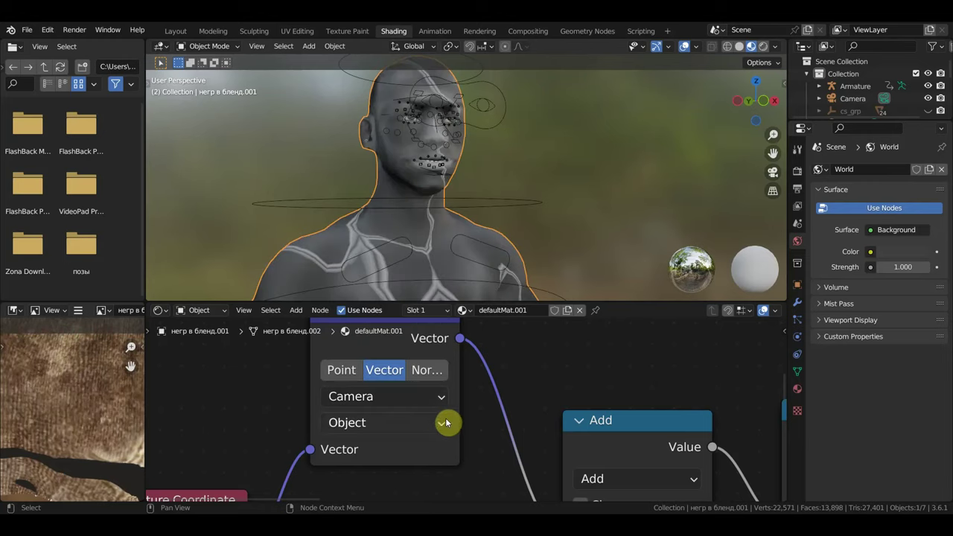
scroll(505, 266, down, 3)
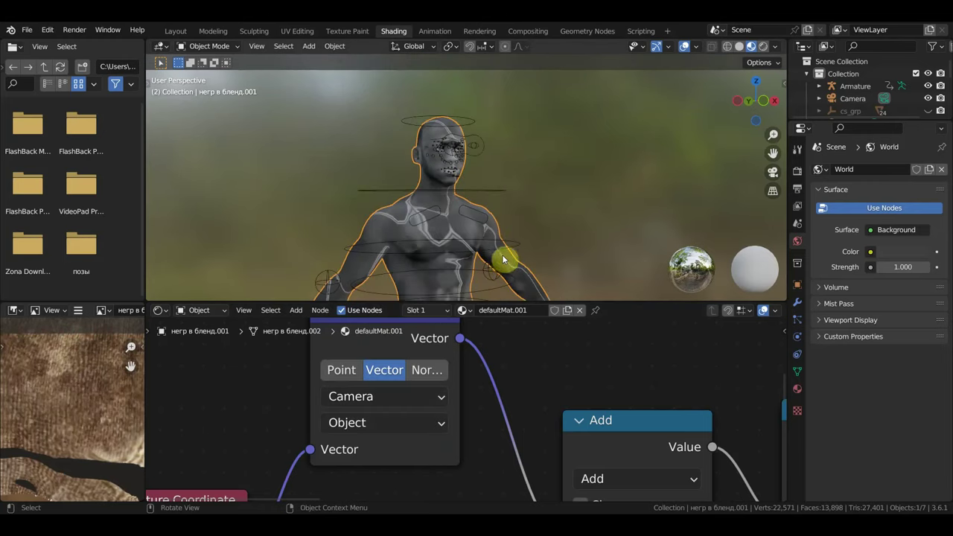
scroll(511, 236, up, 2)
scroll(507, 216, up, 2)
scroll(506, 207, up, 1)
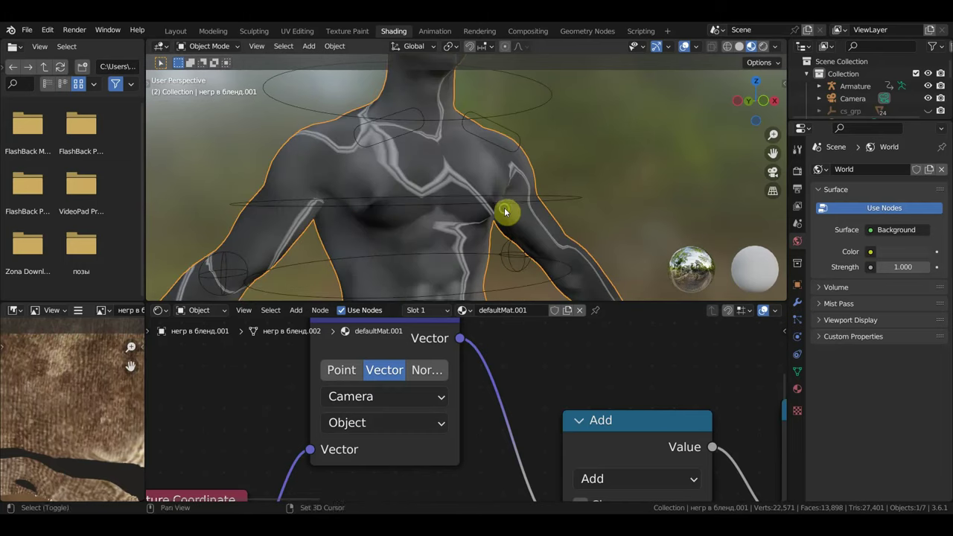
shift+middle_drag(505, 212, 515, 228)
- Change Convert To to World and orbit to face the figure front on
click(412, 431)
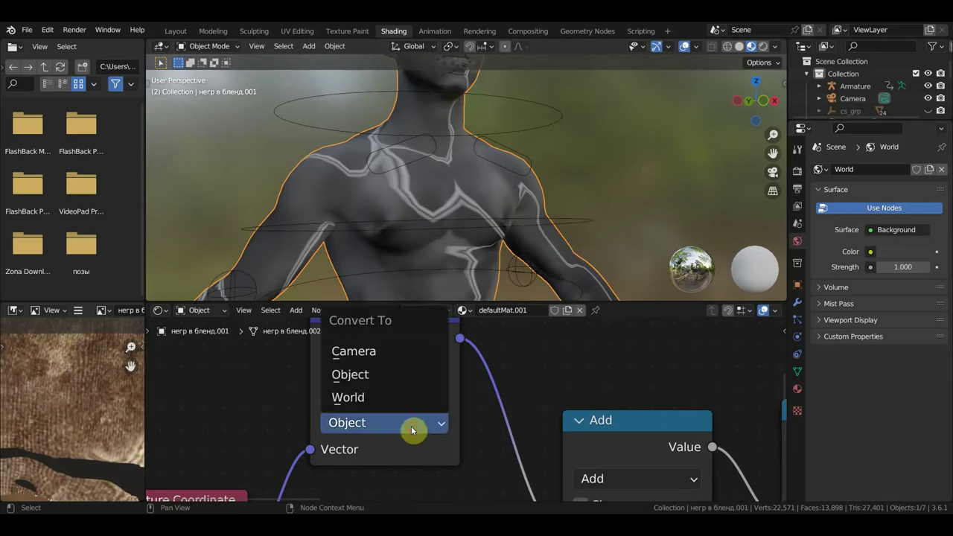
click(385, 403)
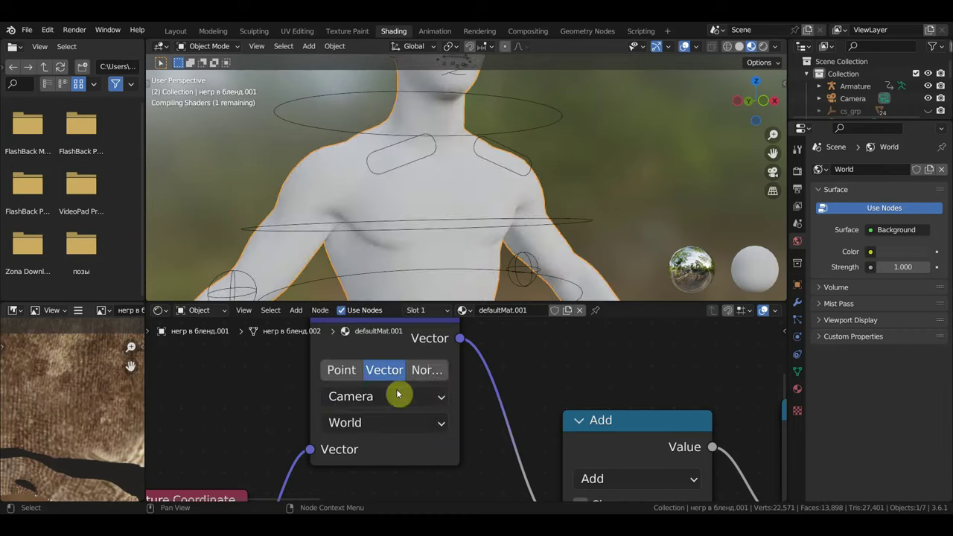
scroll(510, 236, down, 3)
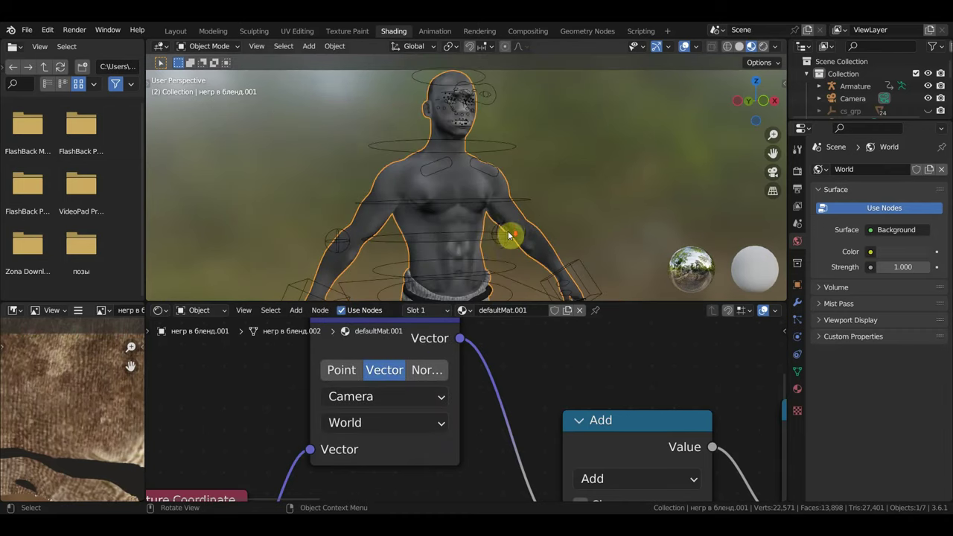
shift+scroll(510, 246, up, 2)
scroll(510, 251, up, 3)
scroll(510, 251, down, 1)
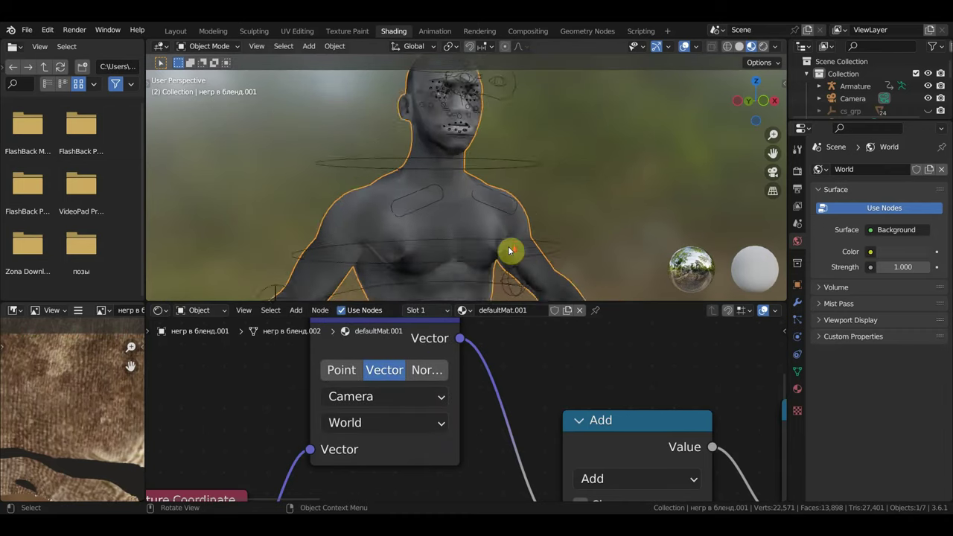
scroll(510, 251, down, 2)
mouse_move(511, 251)
middle_down()
mouse_move(372, 272)
mouse_move(457, 263)
mouse_move(437, 237)
middle_up()
- Return to the Layout workspace and open a recent project, choosing Don't Save for the current file
click(176, 31)
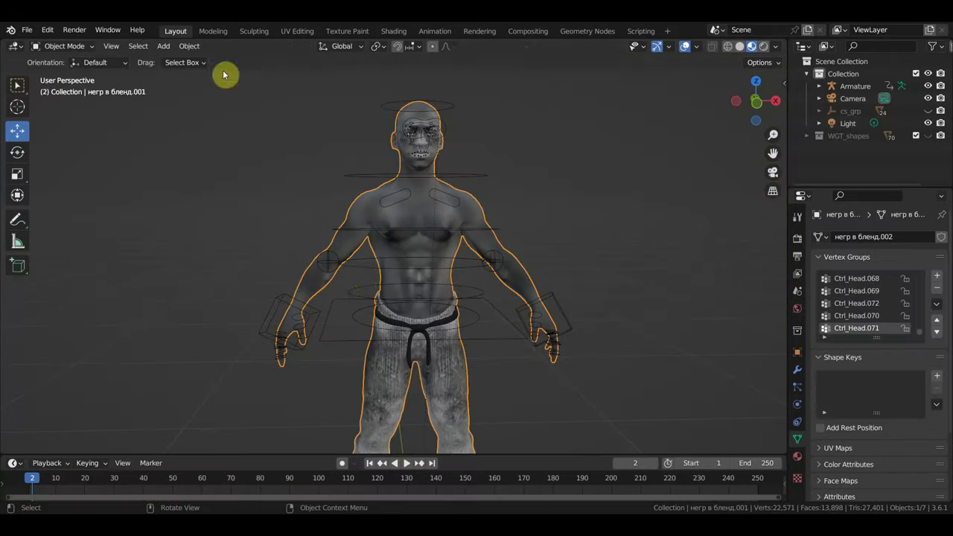
mouse_move(366, 276)
middle_down()
mouse_move(459, 257)
mouse_move(169, 65)
middle_up()
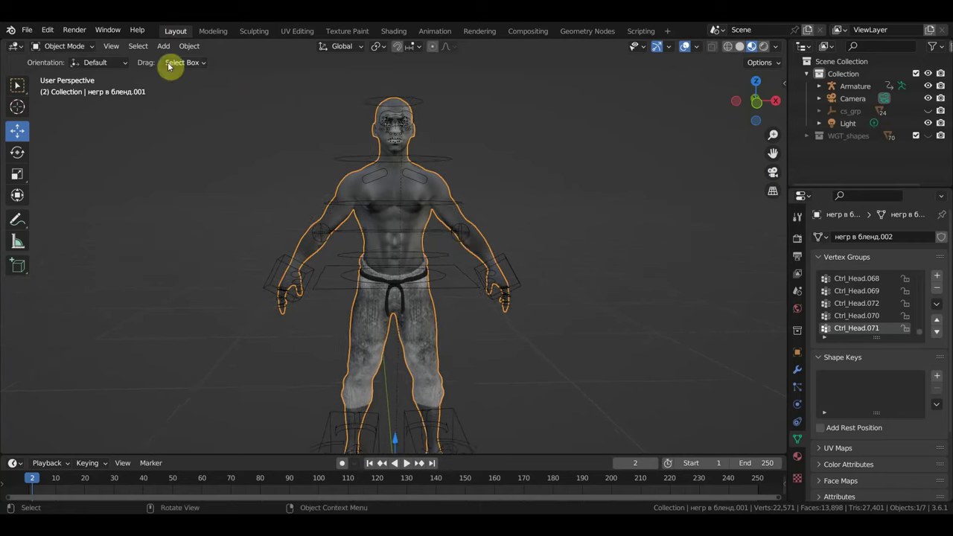
click(25, 30)
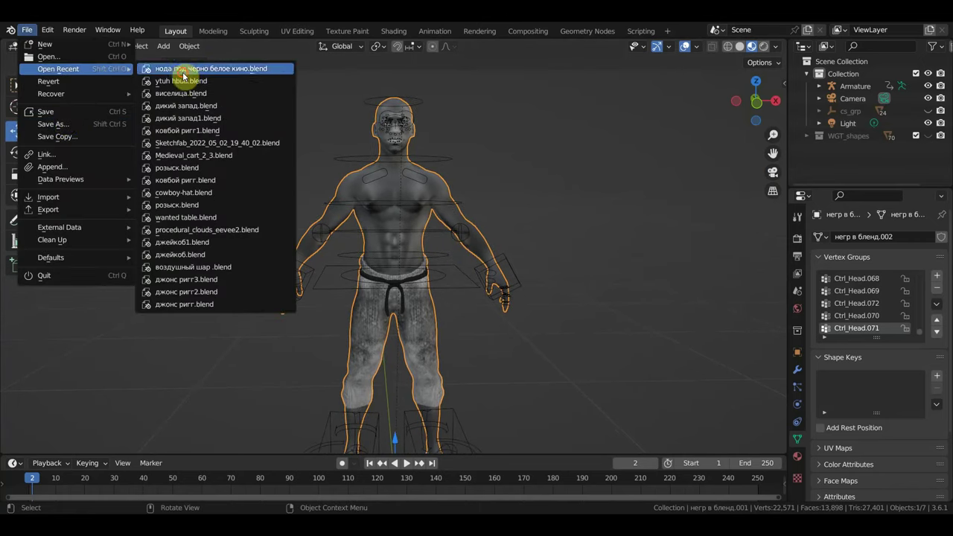
click(185, 69)
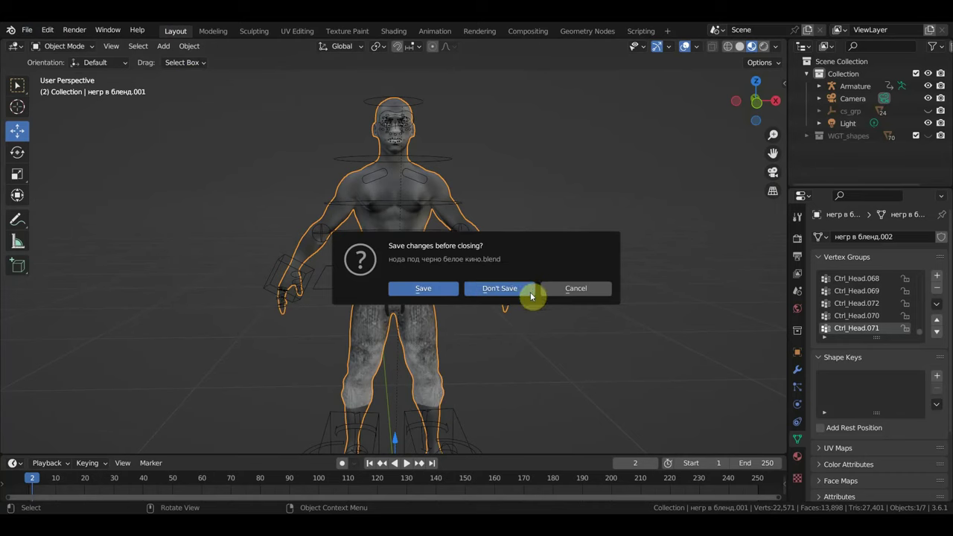
click(531, 296)
- Hide viewport overlays, frame a three-quarter torso view, and select the character mesh
mouse_move(533, 312)
middle_down()
mouse_move(574, 316)
mouse_move(514, 319)
middle_up()
scroll(564, 315, down, 2)
scroll(565, 320, down, 2)
click(685, 50)
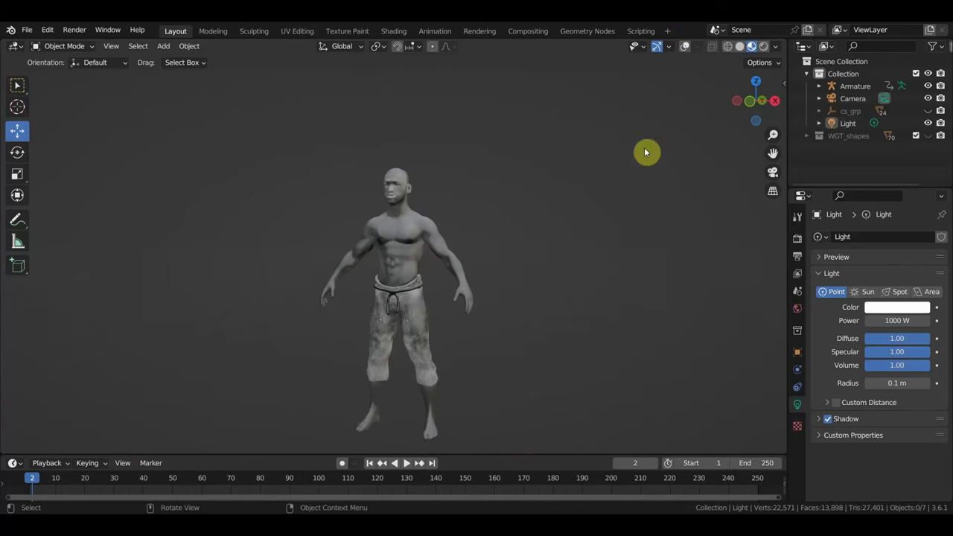
mouse_move(569, 288)
middle_down()
mouse_move(574, 239)
mouse_move(574, 249)
mouse_move(762, 264)
mouse_move(609, 315)
mouse_move(670, 297)
mouse_move(558, 315)
mouse_move(282, 311)
mouse_move(338, 311)
middle_up()
scroll(578, 249, up, 2)
scroll(578, 250, up, 2)
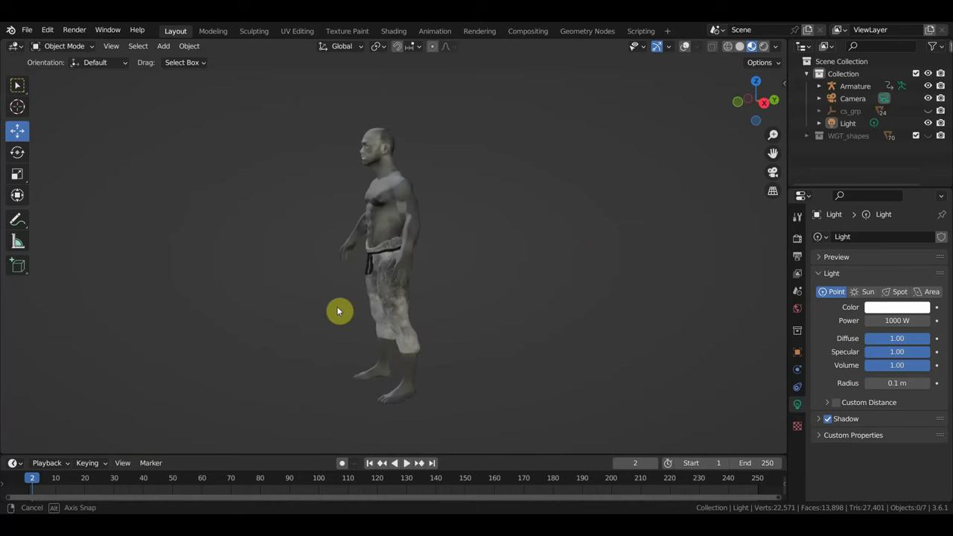
scroll(414, 293, up, 3)
mouse_move(430, 295)
shift+middle_down()
mouse_move(465, 405)
mouse_move(481, 379)
mouse_move(435, 373)
mouse_move(646, 370)
mouse_move(633, 377)
mouse_move(541, 265)
shift+middle_up()
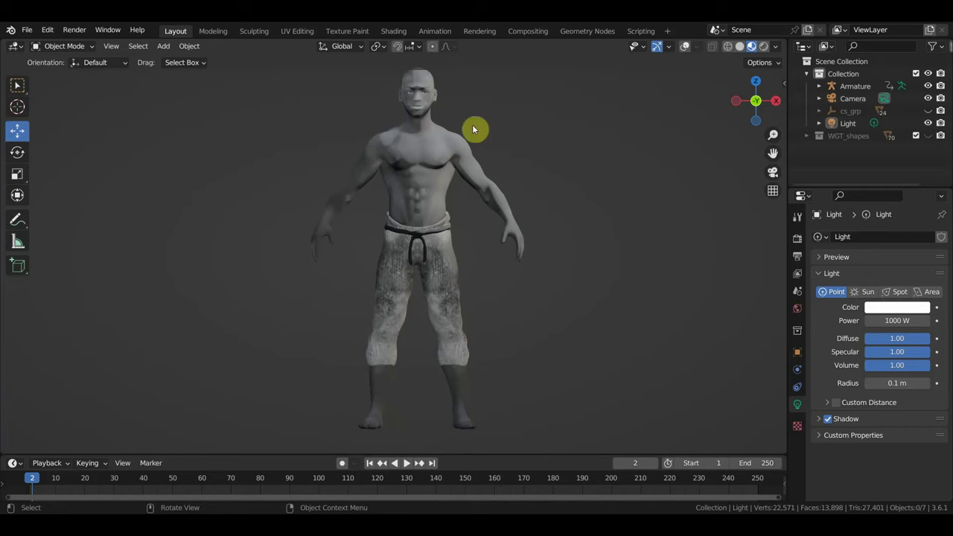
click(446, 136)
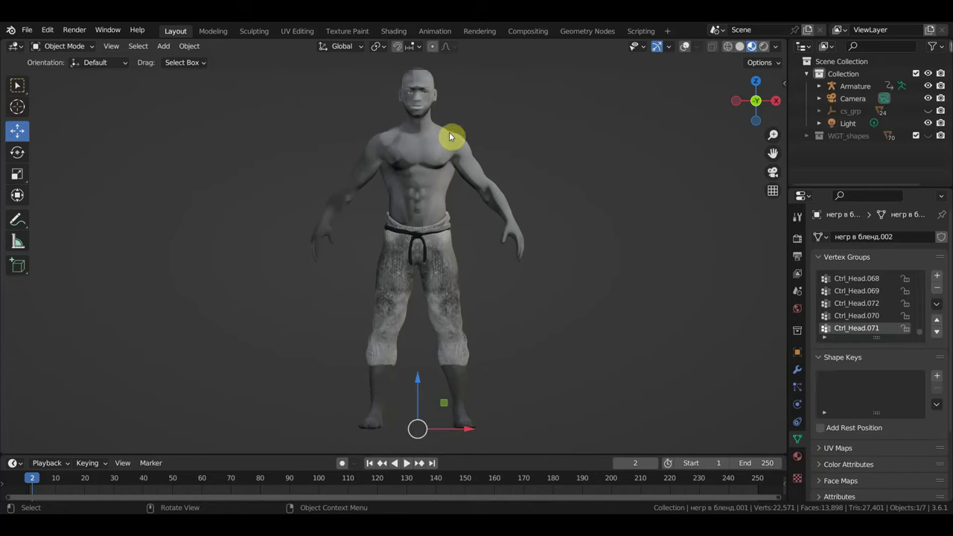
- In Shading, enlarge the node editor and bring defaultMat.001's Principled BSDF and output nodes into view
click(388, 35)
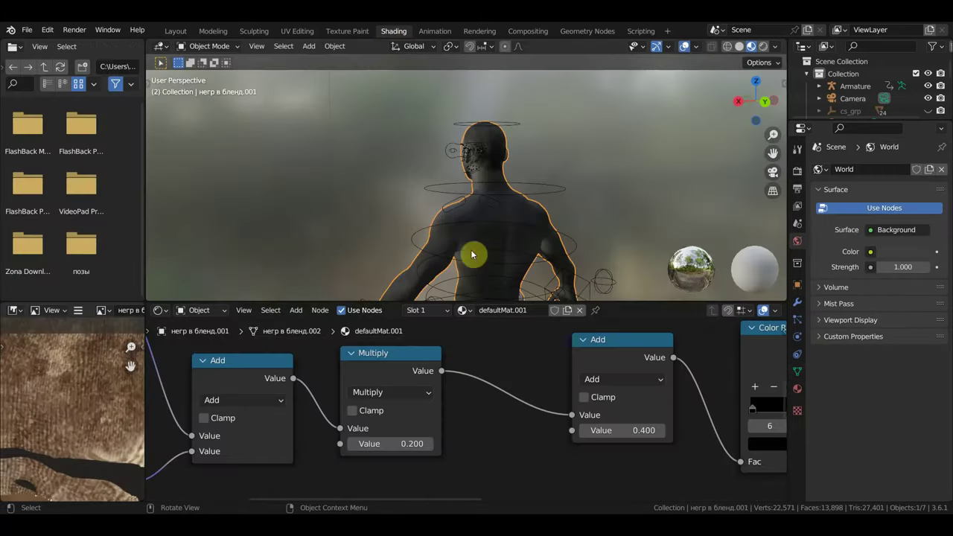
scroll(517, 454, down, 2)
scroll(536, 406, down, 2)
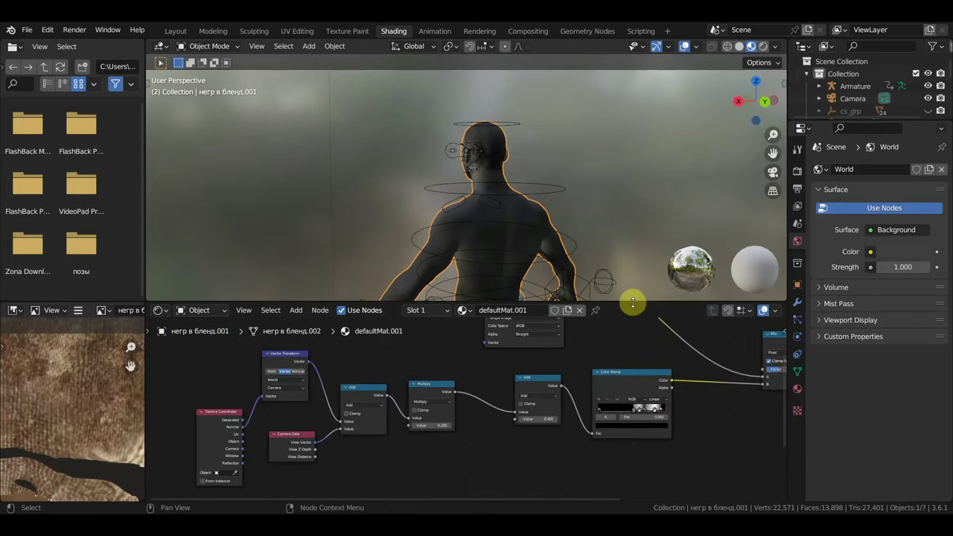
drag(633, 302, 645, 132)
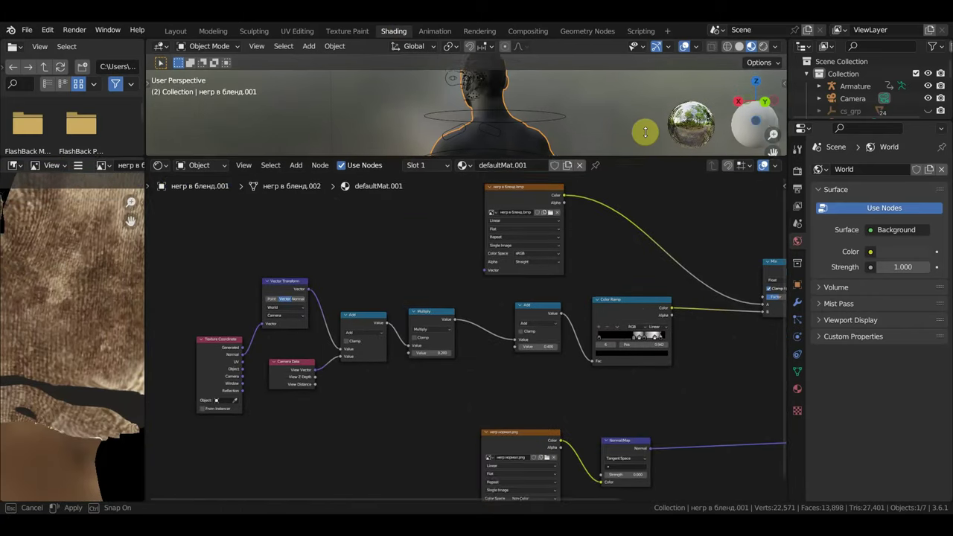
drag(645, 132, 648, 80)
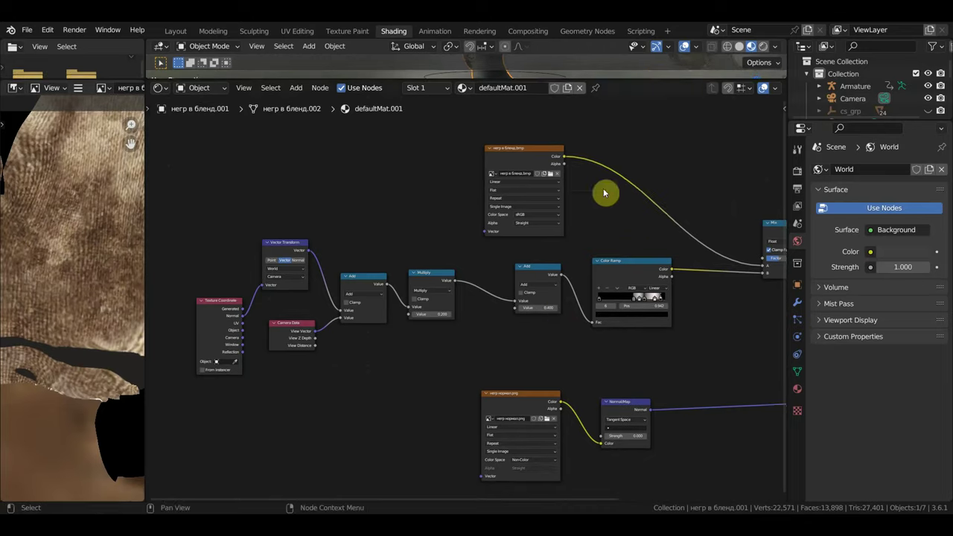
scroll(588, 261, down, 3)
middle_drag(589, 347, 498, 312)
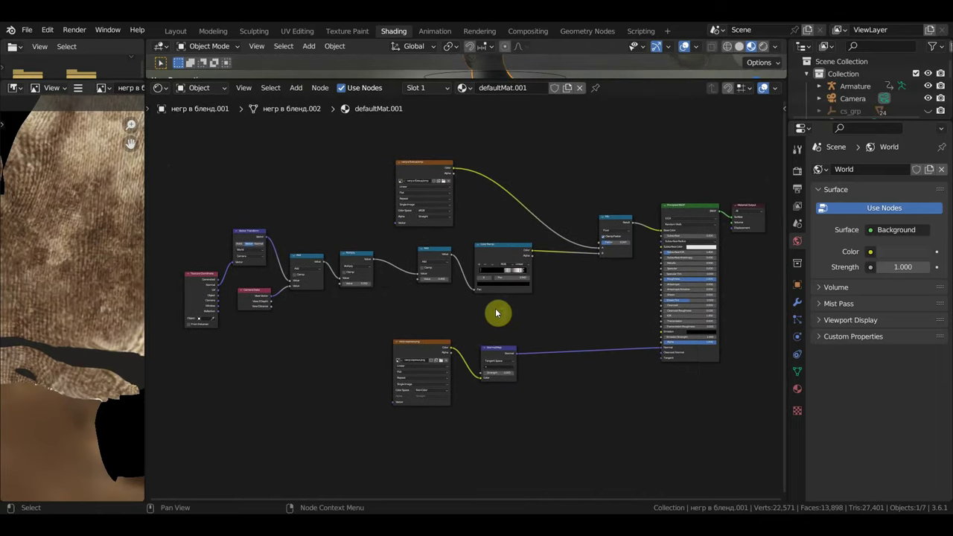
scroll(571, 320, up, 1)
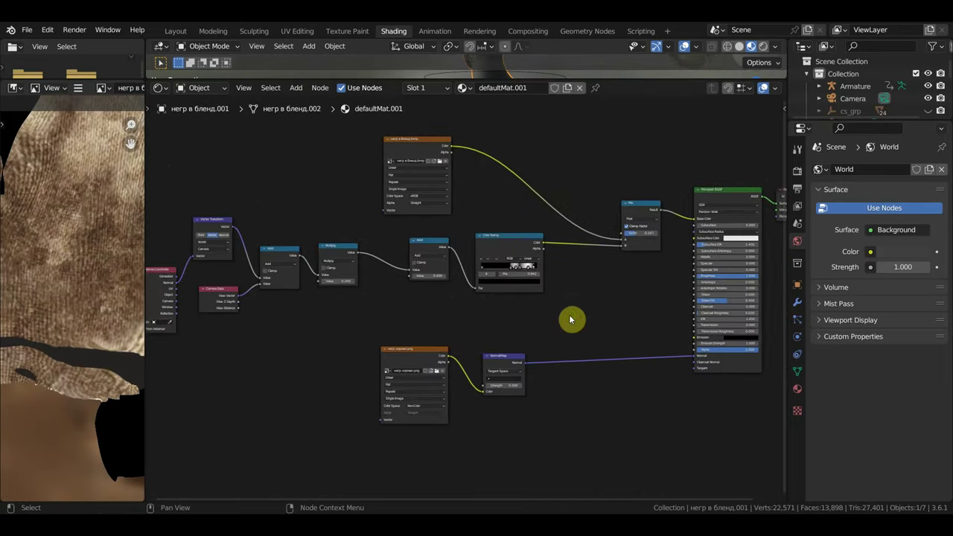
mouse_move(571, 320)
middle_down()
mouse_move(626, 312)
mouse_move(568, 313)
middle_up()
scroll(620, 317, down, 1)
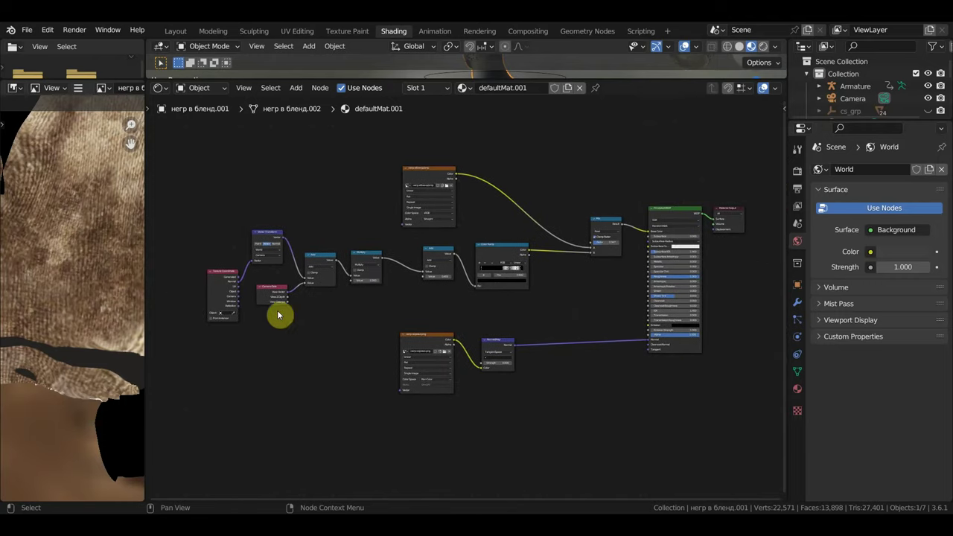
- Stretch the node editor to the top, frame the whole tree, and launch a Lightshot capture
drag(147, 301, 15, 301)
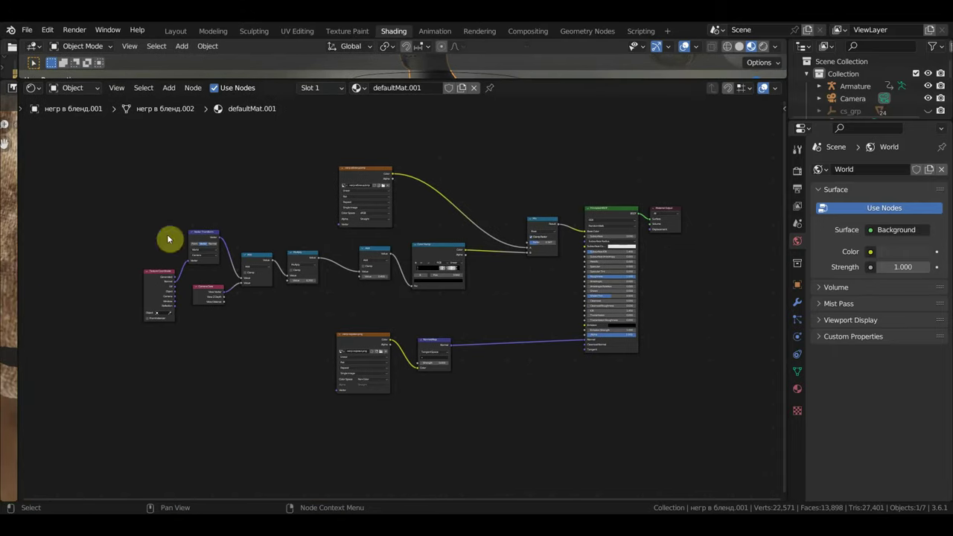
drag(543, 79, 552, 46)
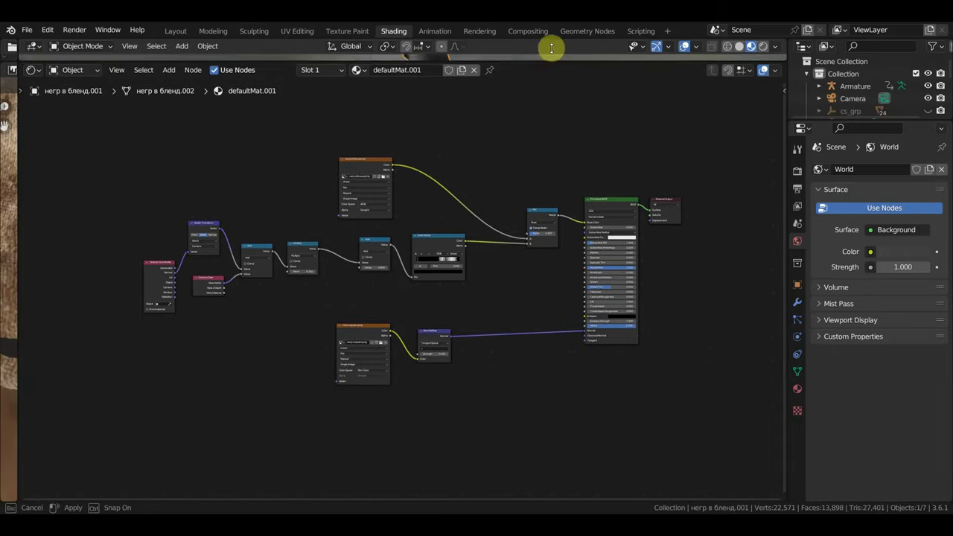
scroll(521, 246, up, 1)
scroll(521, 248, up, 2)
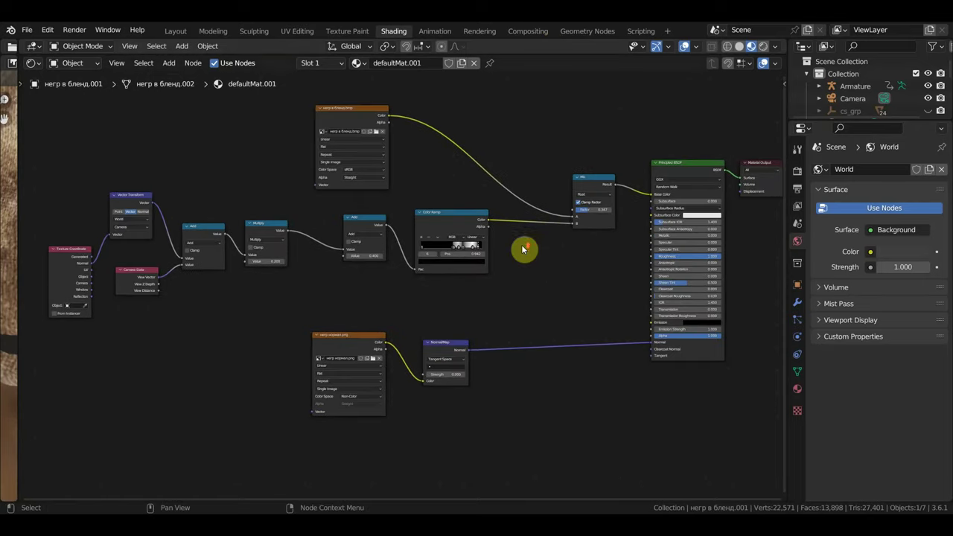
middle_drag(522, 251, 511, 258)
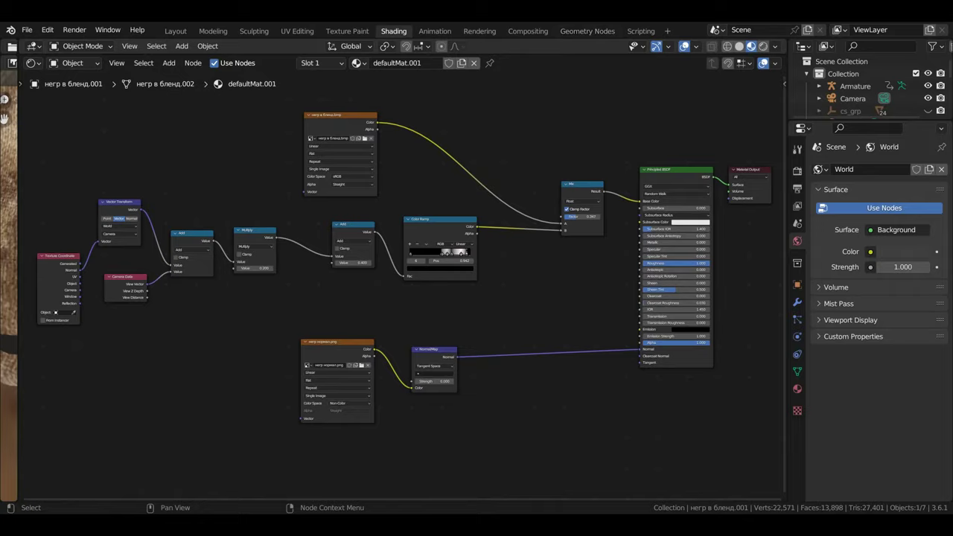
key(Print)
- Select the node editor region in Lightshot, then close the save-as window that appears
drag(24, 93, 776, 470)
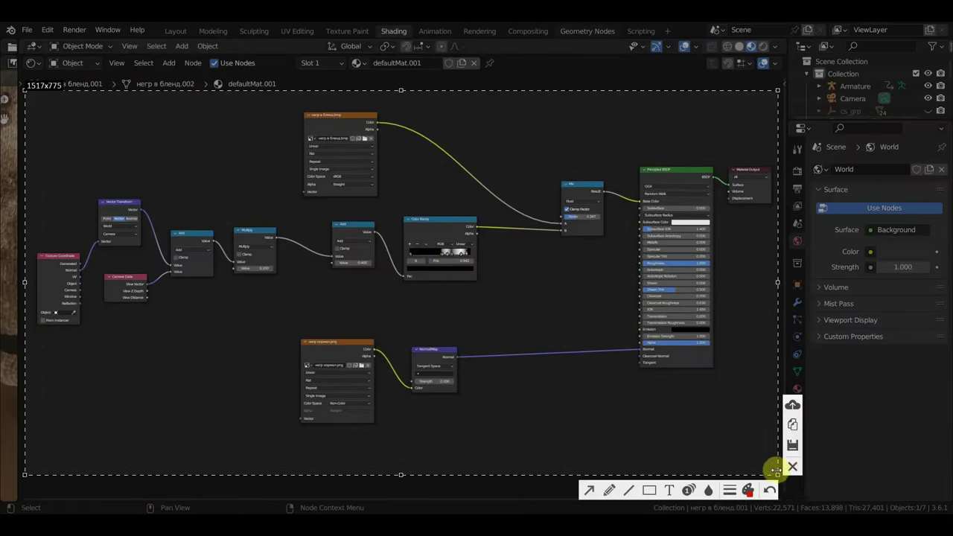
click(792, 444)
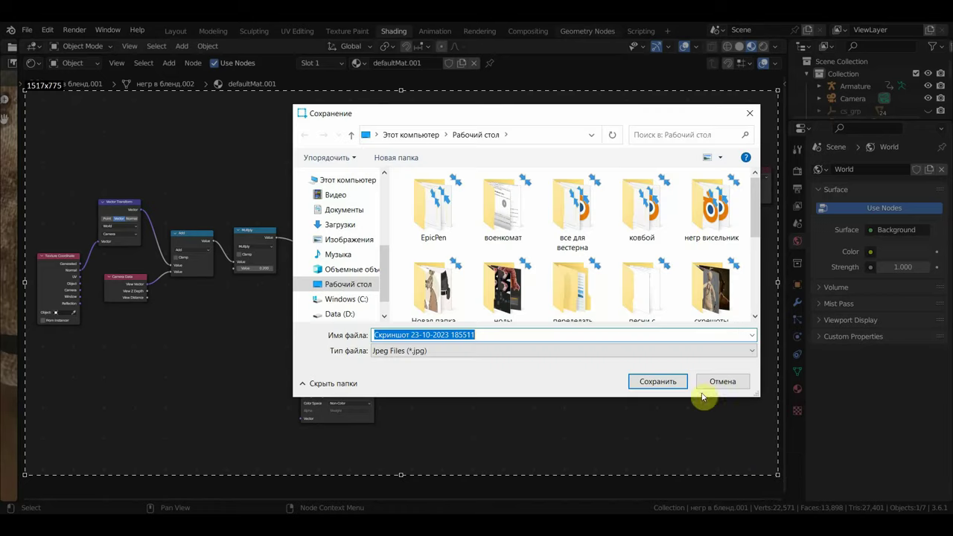
click(657, 382)
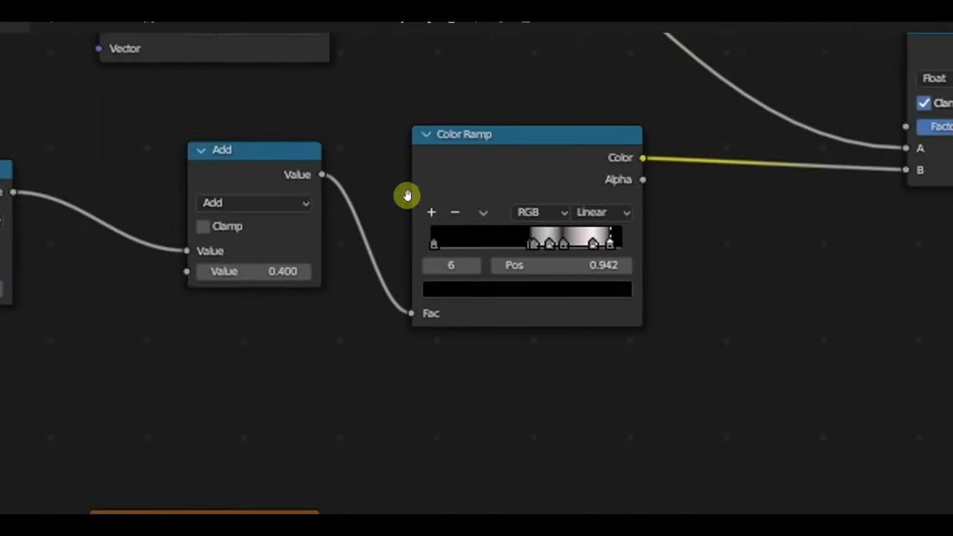
middle_drag(347, 266, 762, 334)
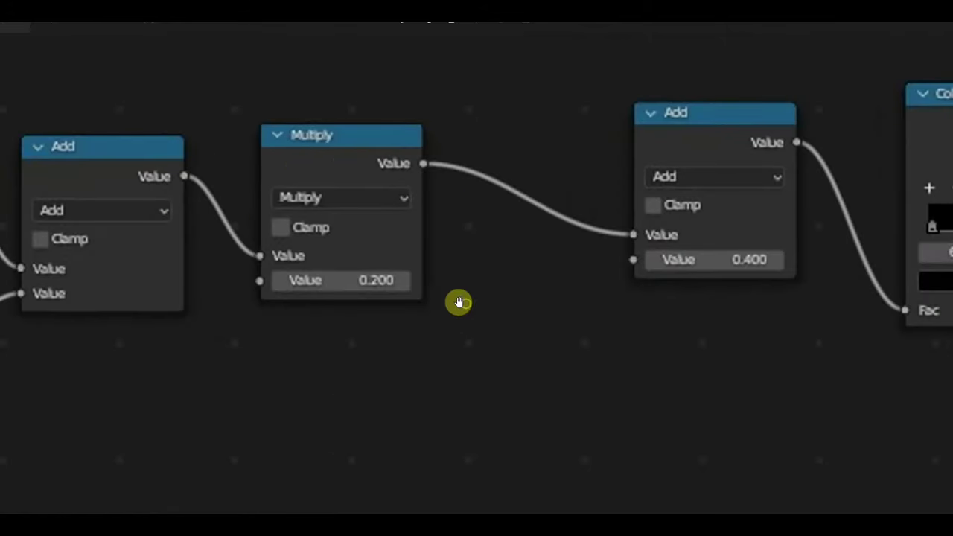
mouse_move(460, 301)
middle_down()
mouse_move(681, 315)
mouse_move(951, 298)
mouse_move(943, 385)
middle_up()
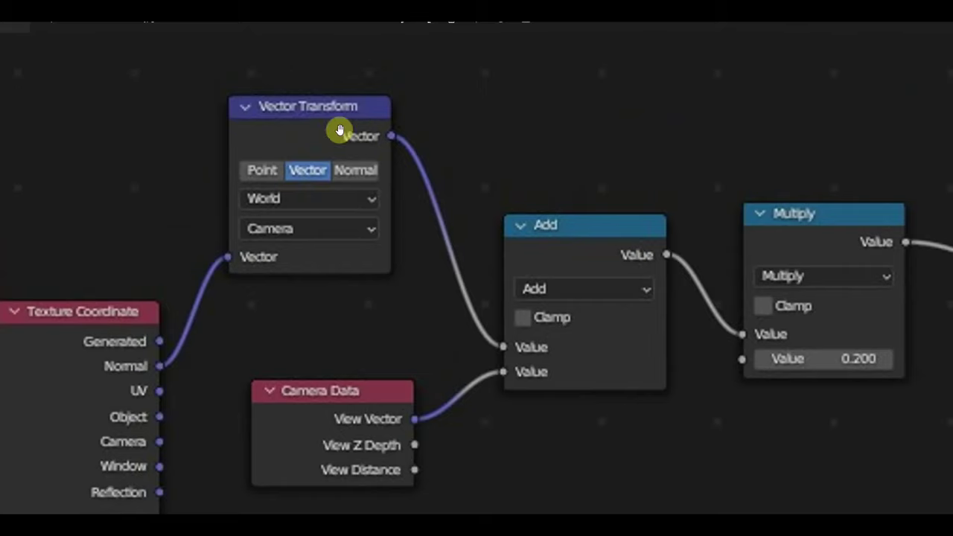
middle_drag(396, 320, 454, 208)
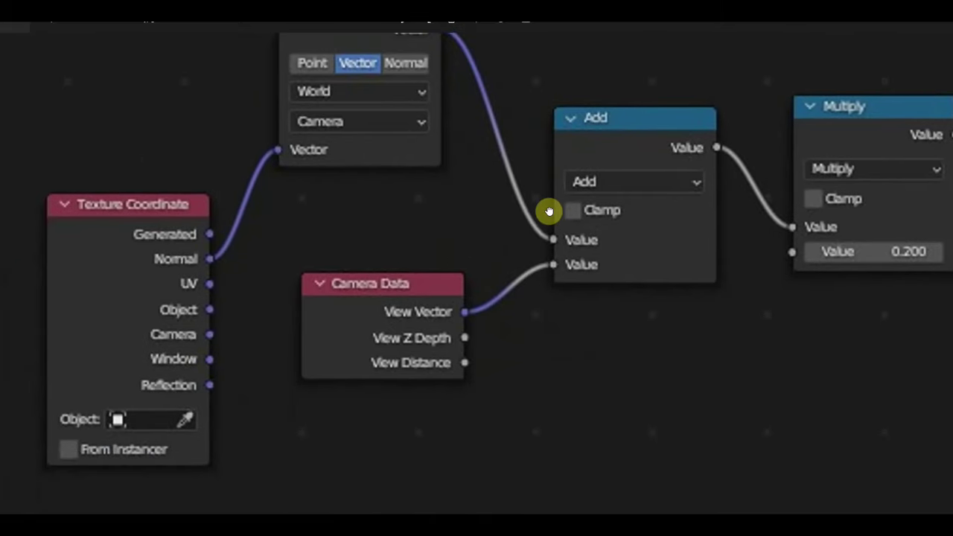
mouse_move(546, 211)
middle_down()
mouse_move(455, 211)
mouse_move(320, 191)
middle_up()
scroll(630, 289, down, 2)
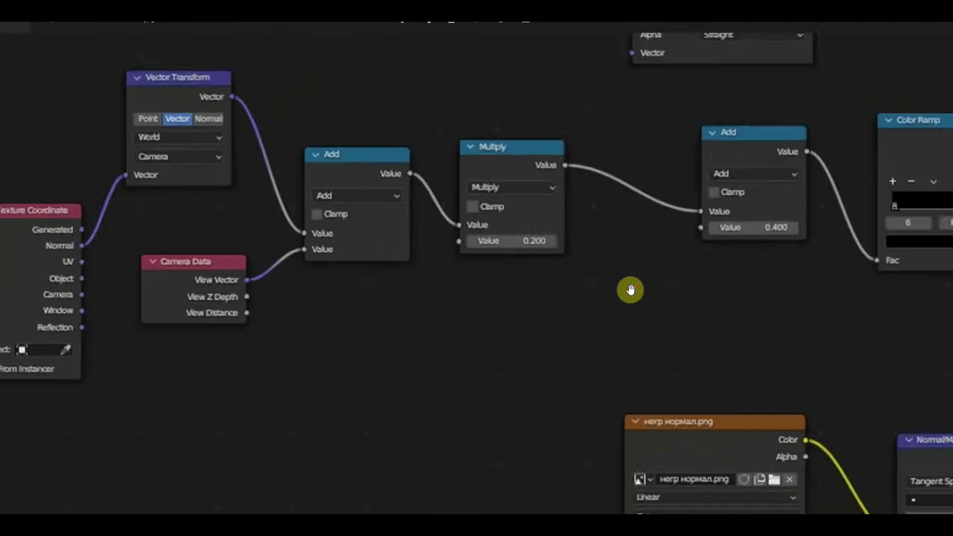
scroll(643, 300, down, 2)
middle_drag(644, 300, 464, 308)
scroll(539, 296, down, 2)
scroll(623, 276, down, 2)
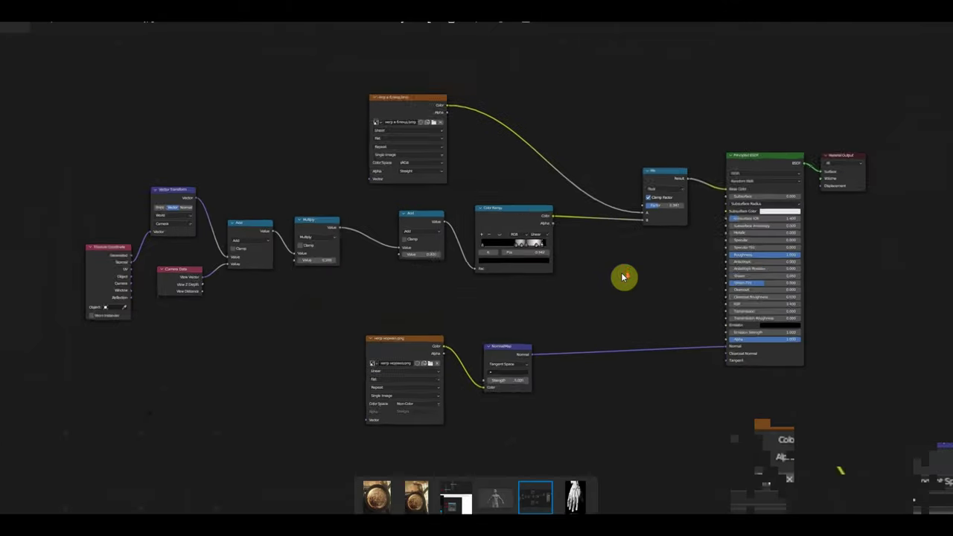
scroll(624, 276, down, 1)
scroll(447, 268, up, 1)
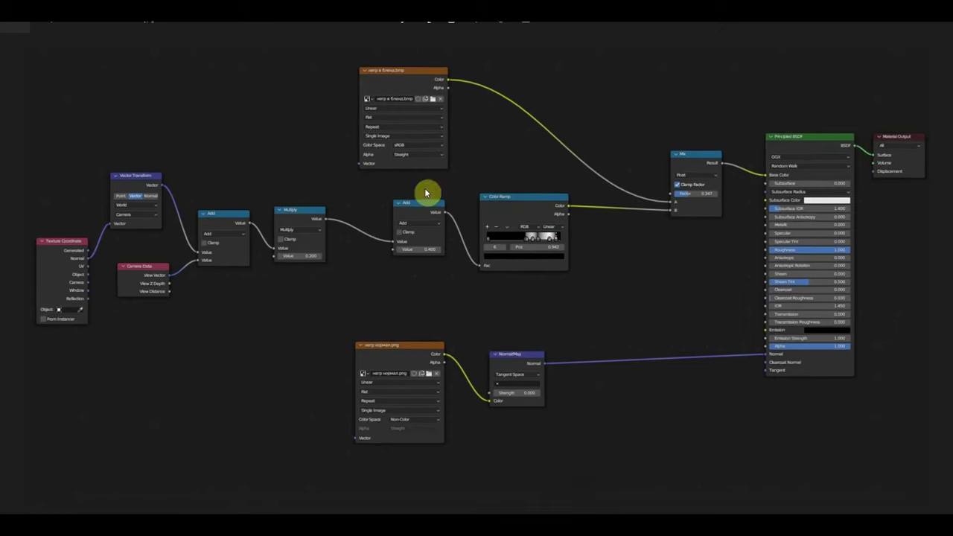